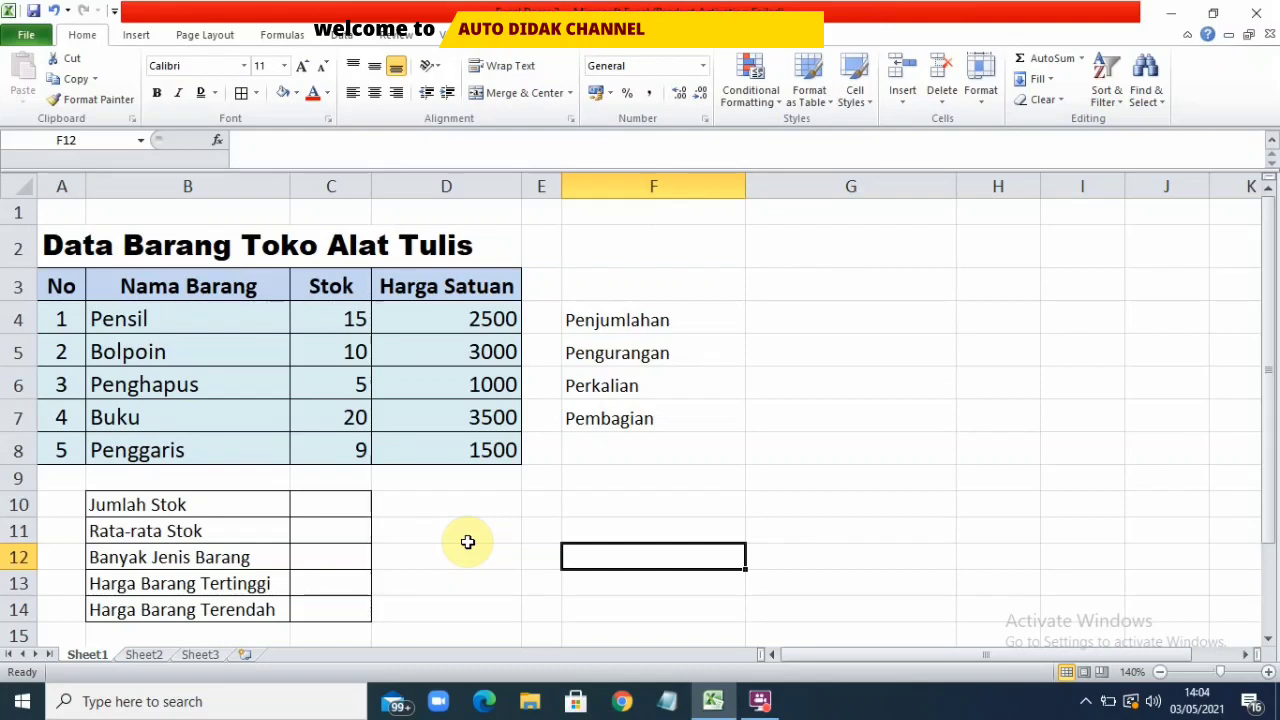
# Try to set the font size of the Penjumlahan result cell G4 to 14
pyautogui.click(770, 329)
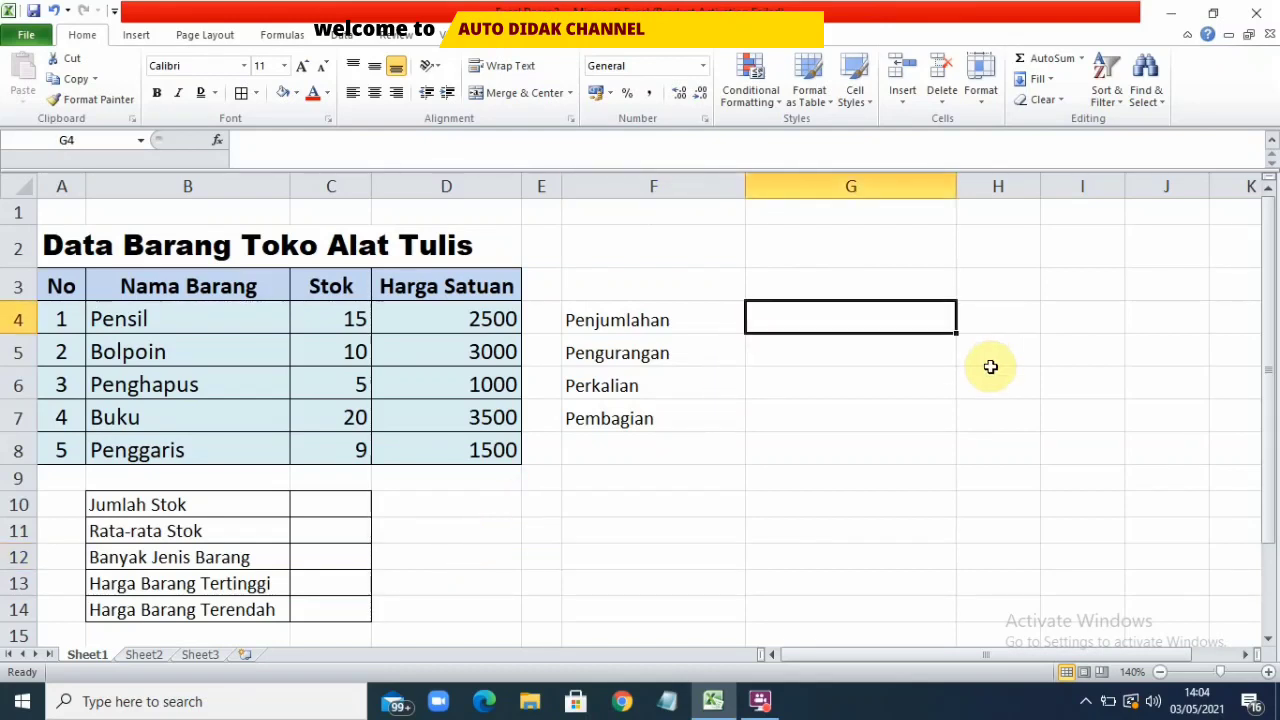
pyautogui.write('=')
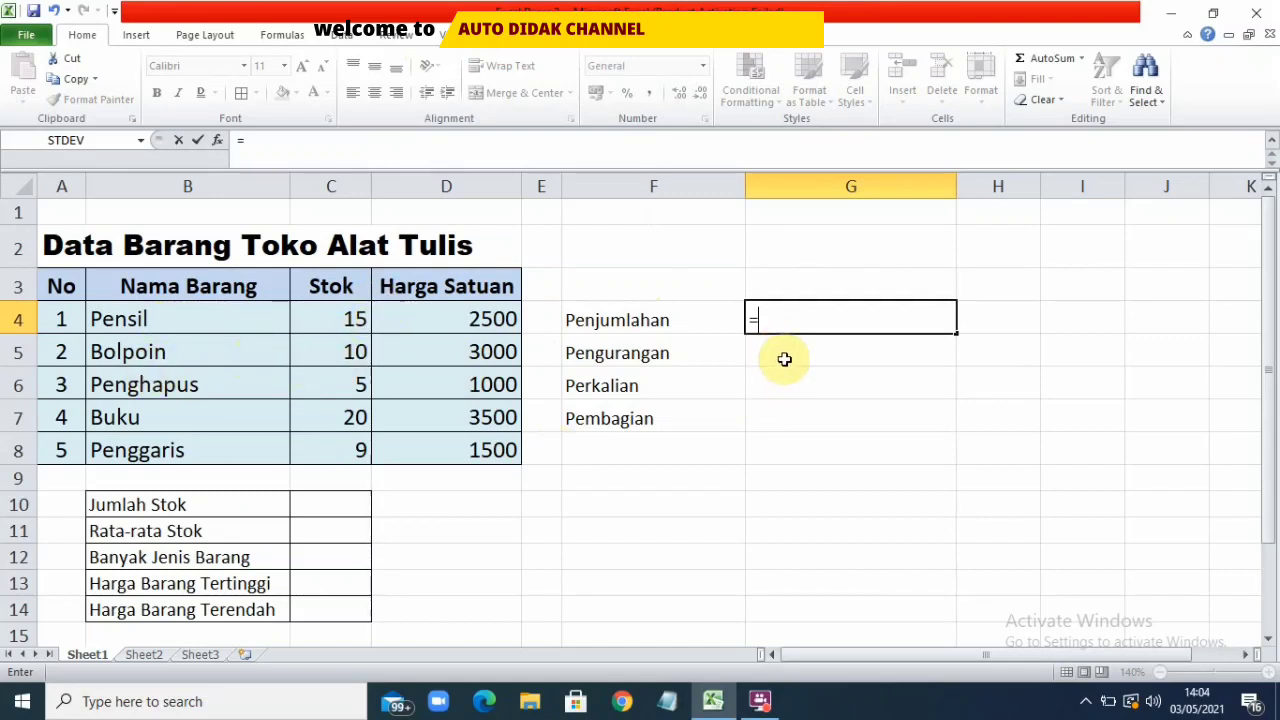
pyautogui.press('Escape')
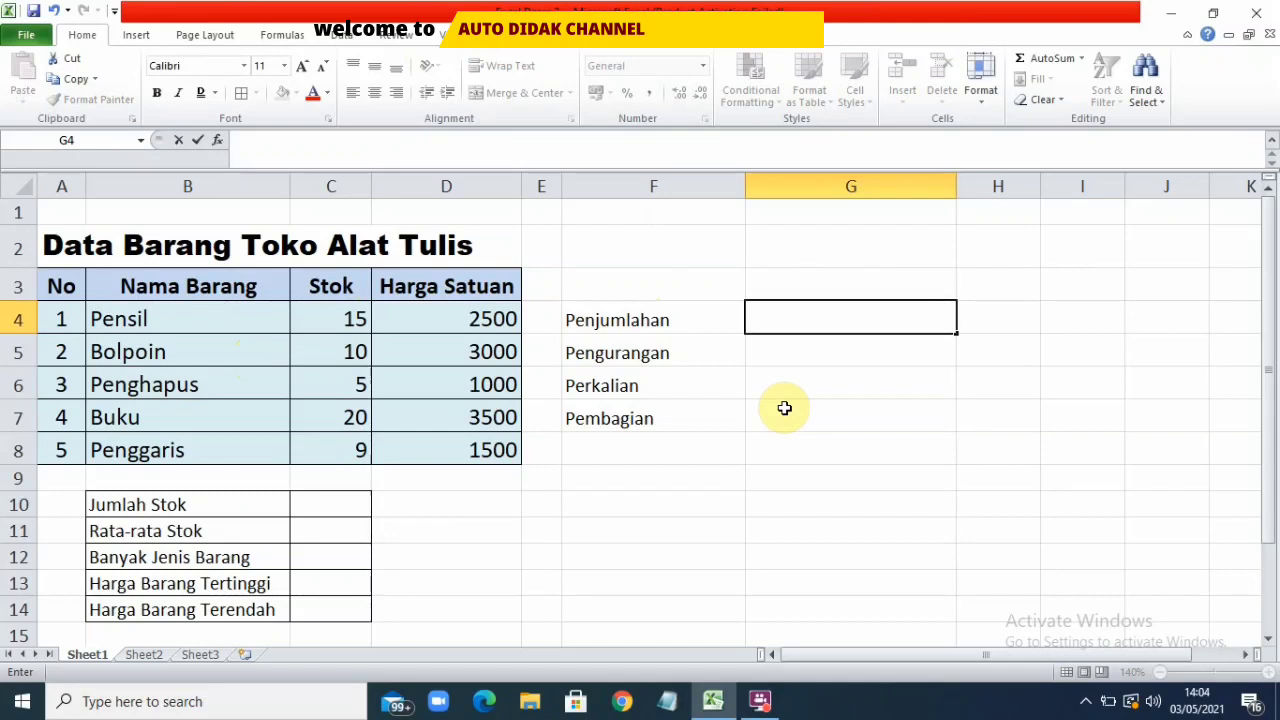
pyautogui.click(284, 65)
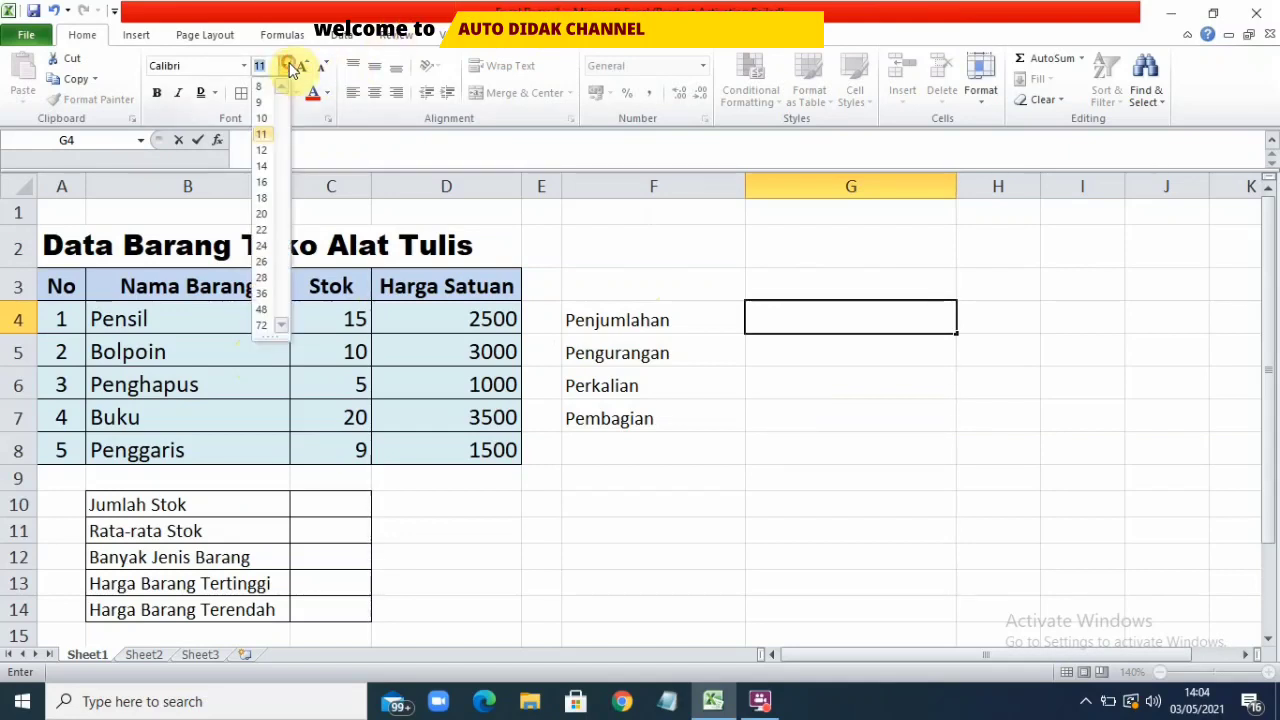
pyautogui.click(263, 166)
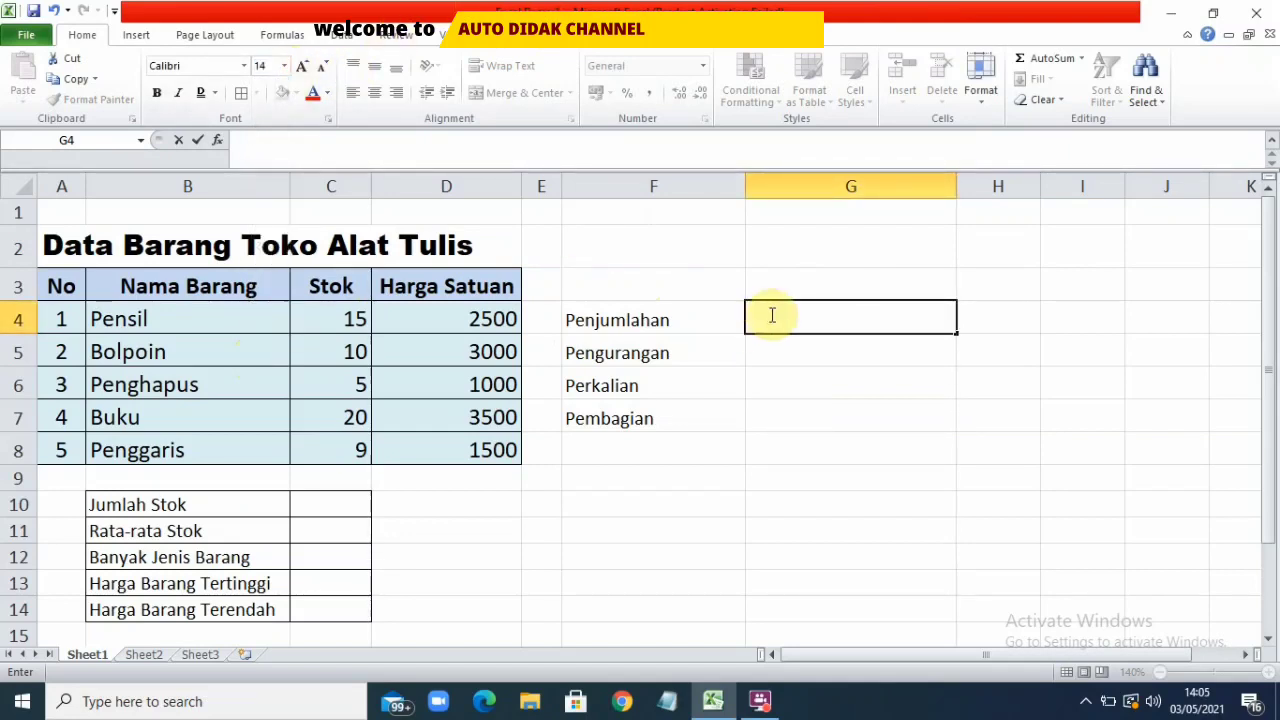
# Enter the addition formula =C4+C5 in G4, adding the Pensil and Bolpoin stock
pyautogui.write('=')
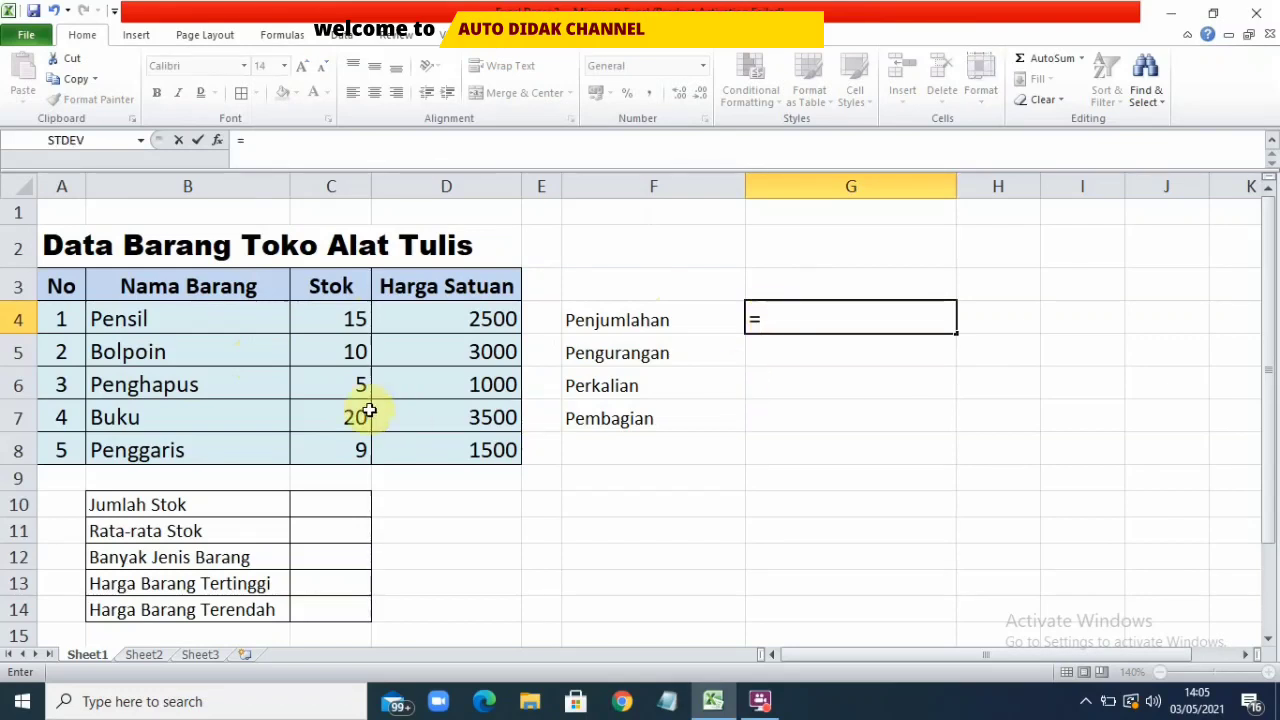
pyautogui.click(338, 318)
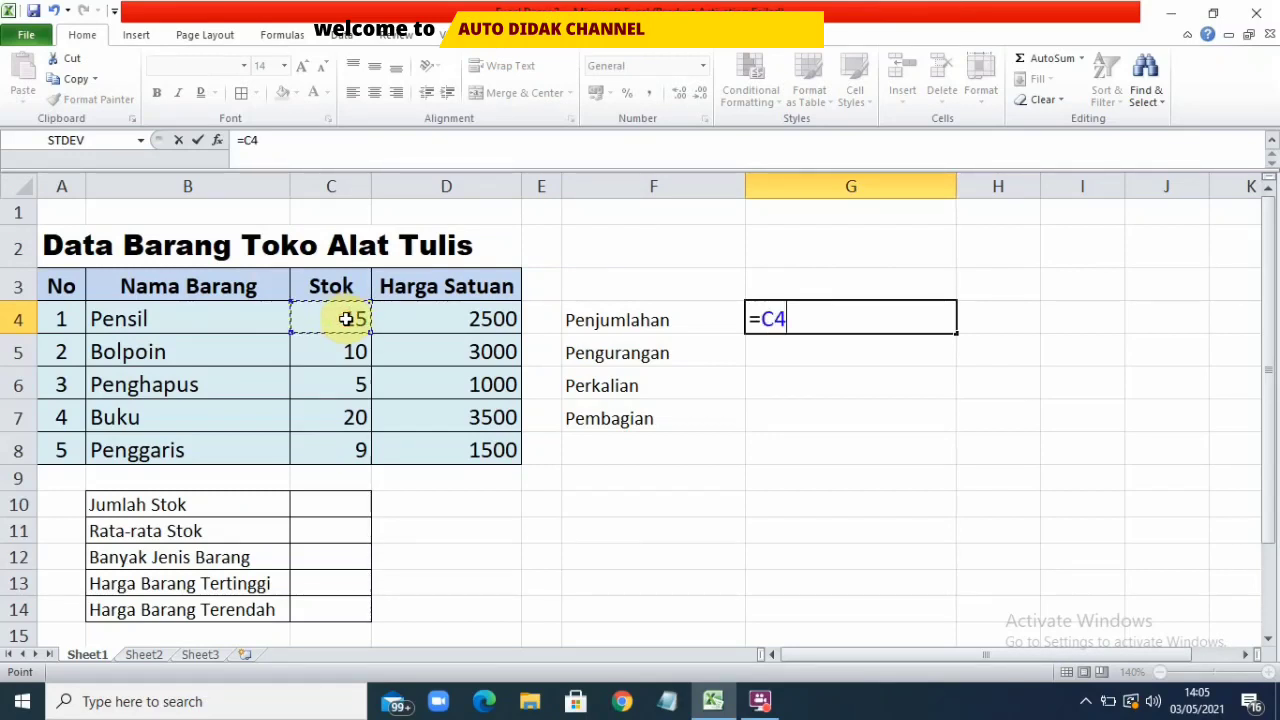
pyautogui.write('+')
pyautogui.click(347, 355)
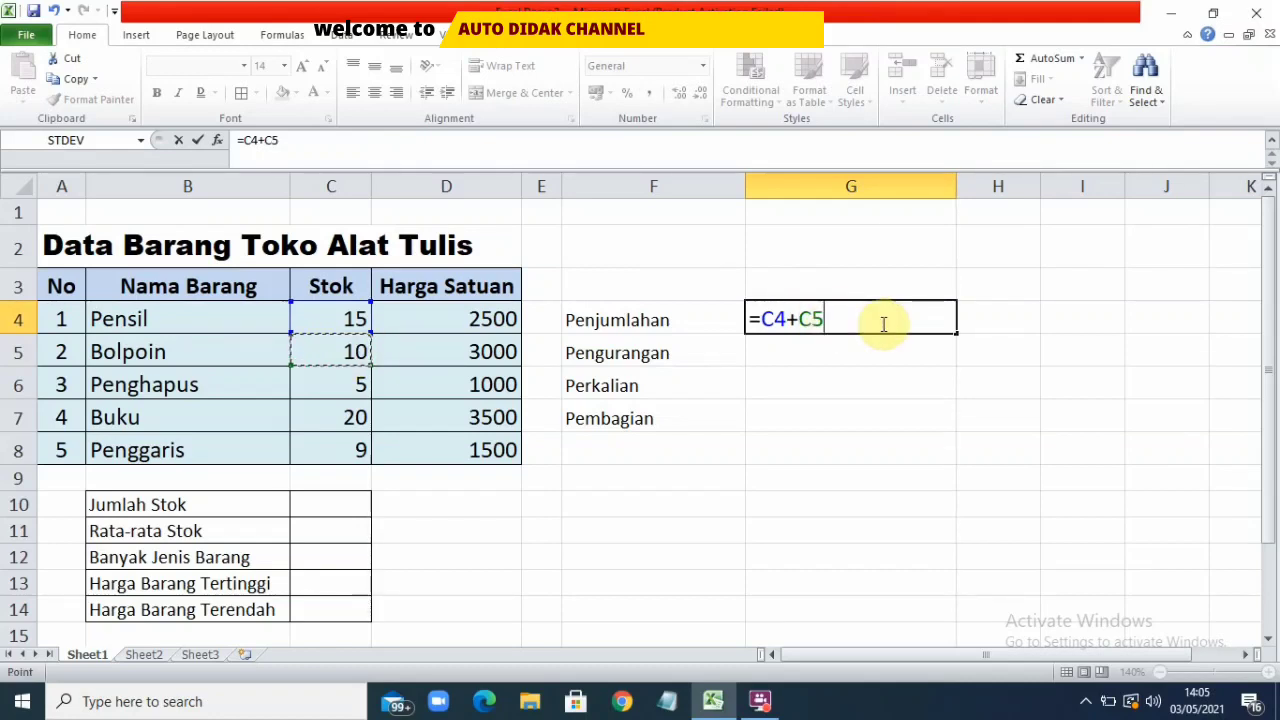
pyautogui.press('Return')
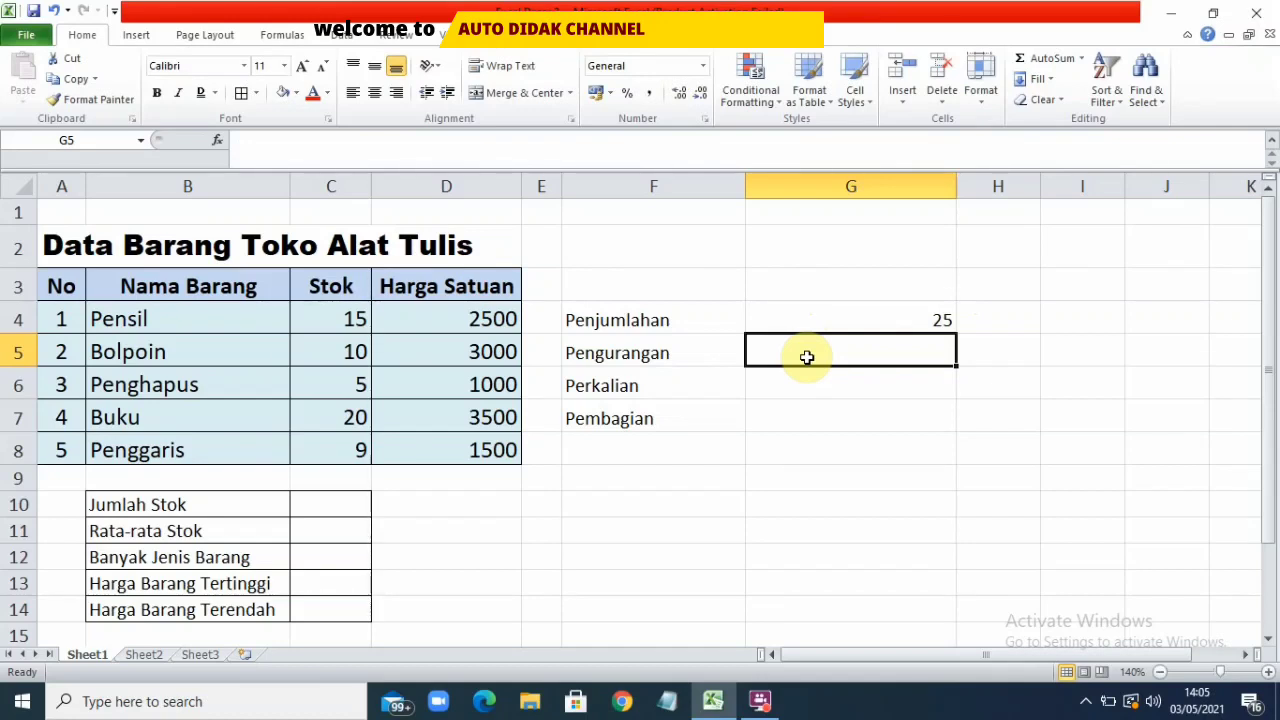
pyautogui.write('=')
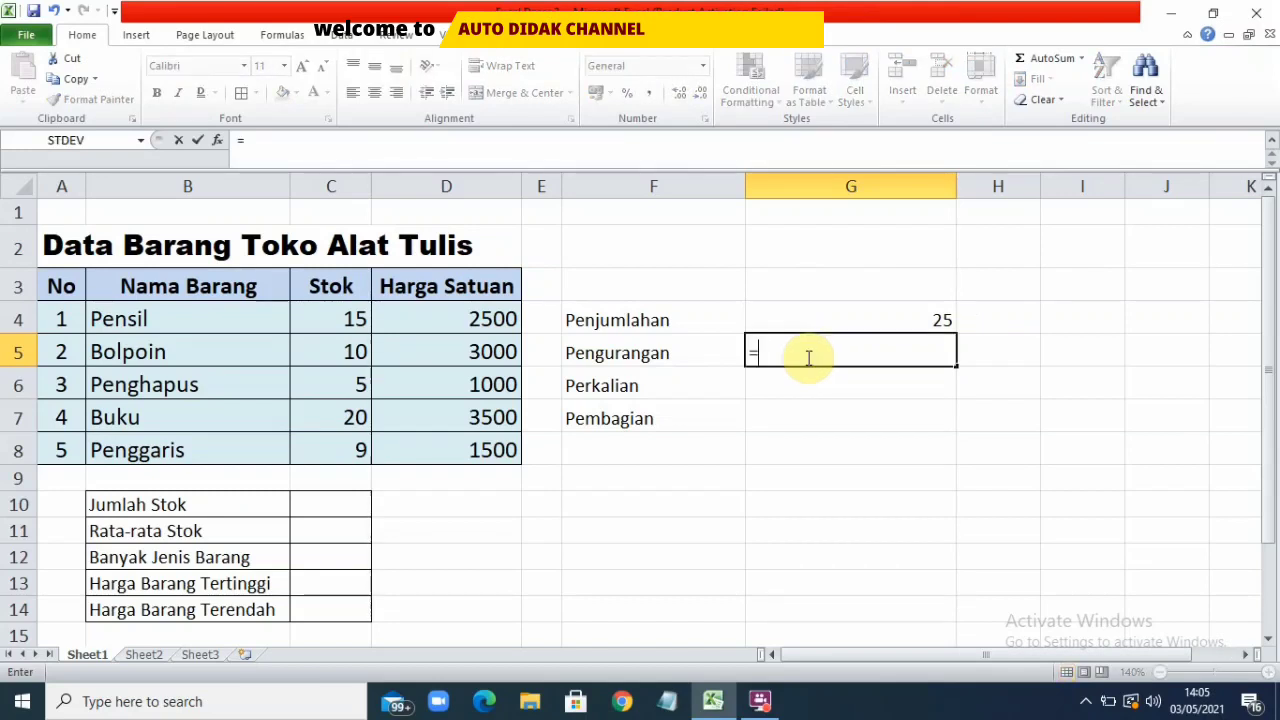
pyautogui.moveTo(814, 320); pyautogui.dragTo(808, 350)
pyautogui.press('BackSpace')
pyautogui.press('BackSpace')
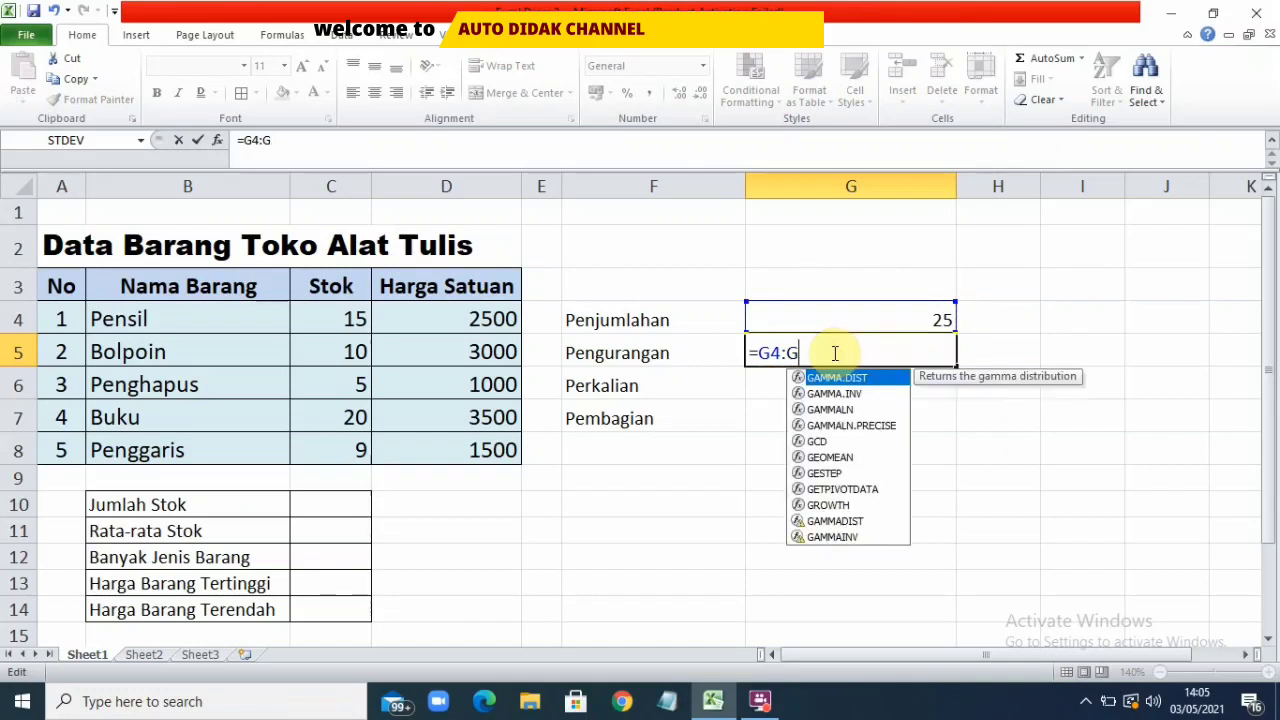
pyautogui.press('Escape')
pyautogui.click(886, 450)
# Set the font size of the result cells G4 through G7 to 16
pyautogui.moveTo(834, 316); pyautogui.dragTo(826, 403)
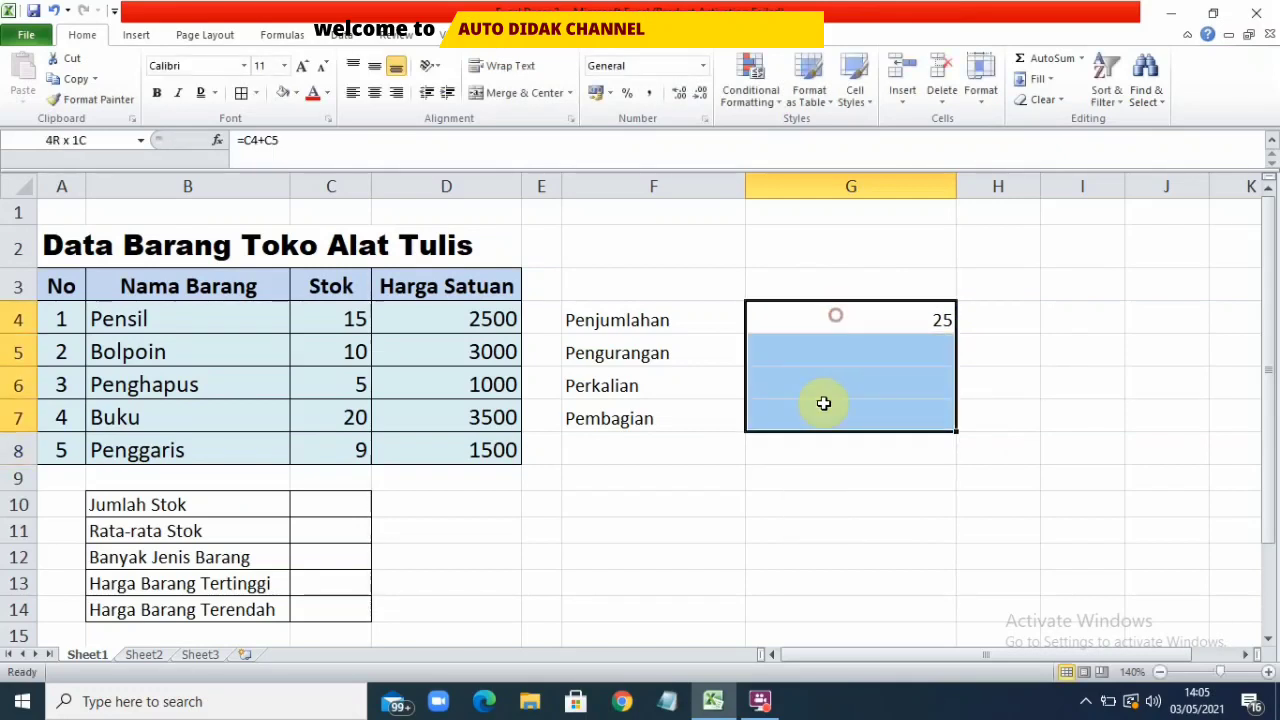
pyautogui.click(284, 65)
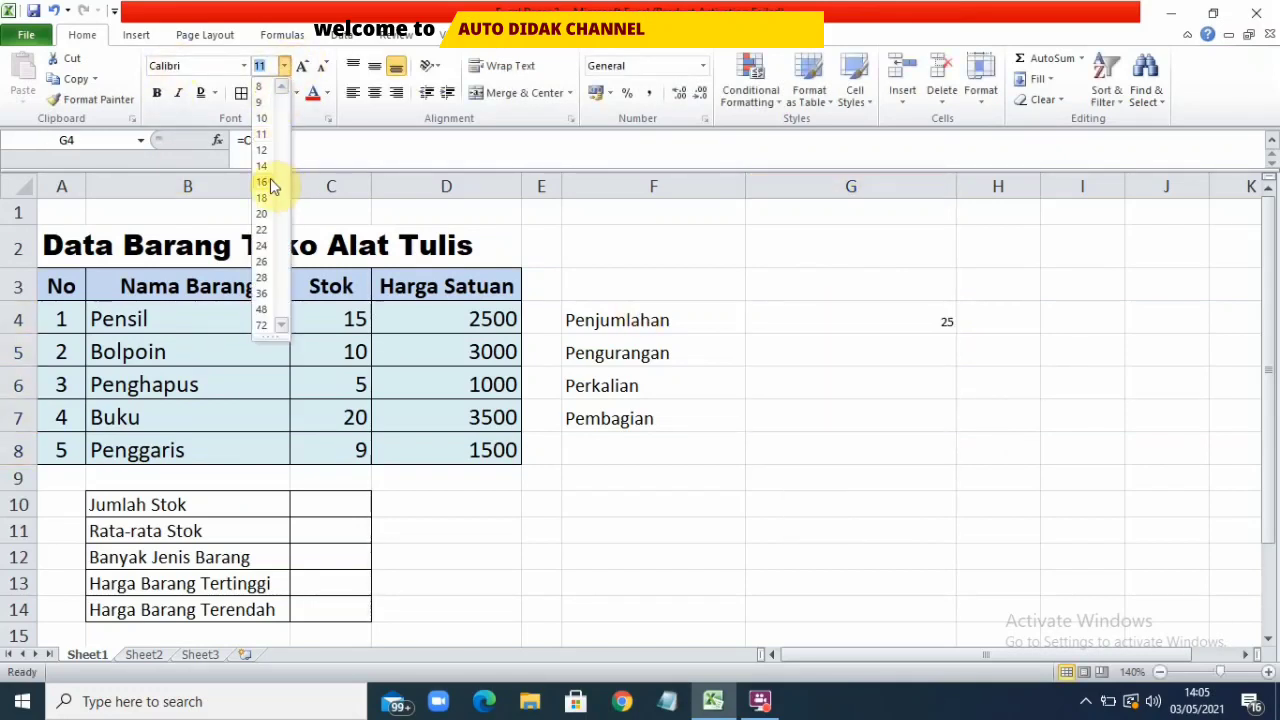
pyautogui.click(268, 182)
# Enter the subtraction formula =D5-D4 in G5, taking the Pensil price from the Bolpoin price
pyautogui.click(807, 368)
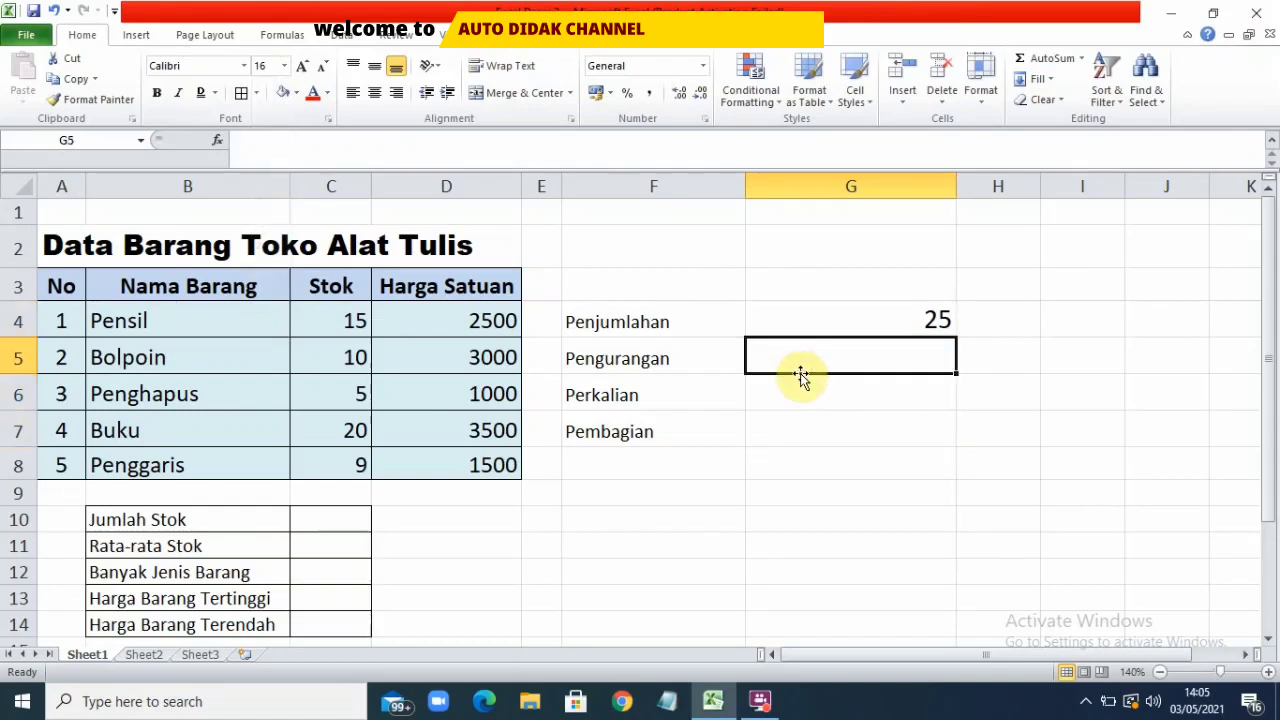
pyautogui.write('=')
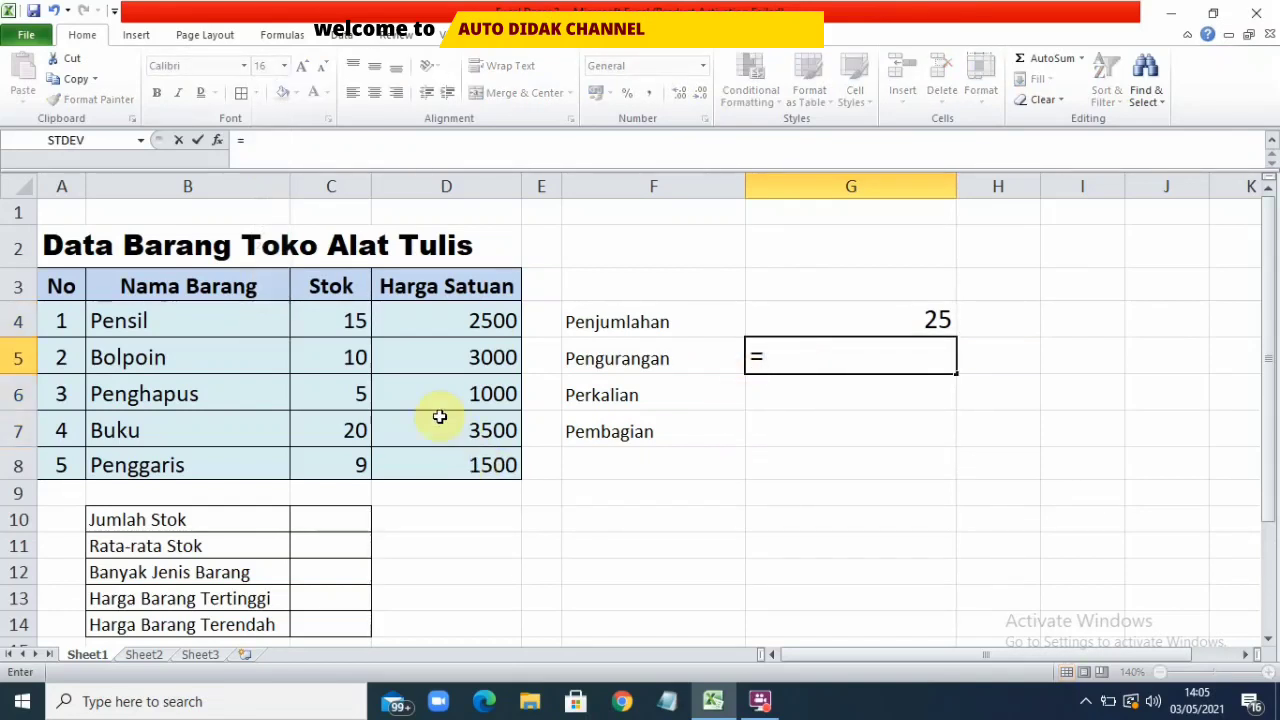
pyautogui.click(470, 356)
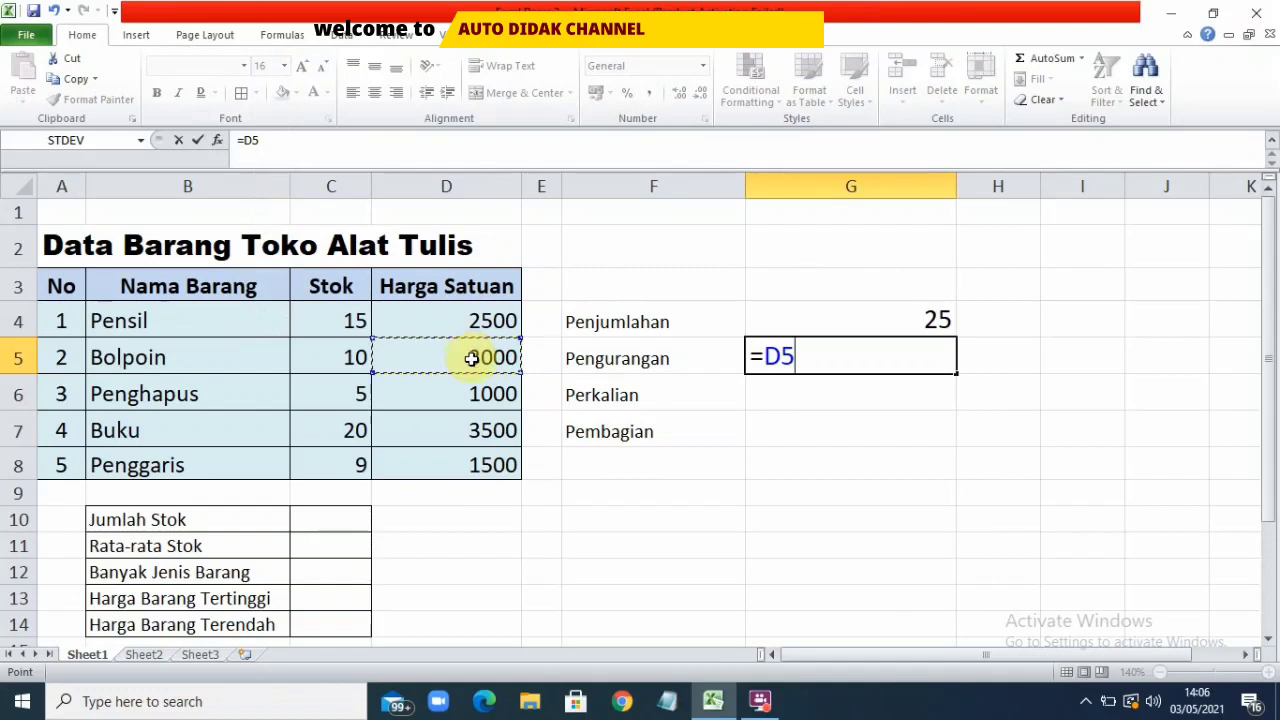
pyautogui.write('-')
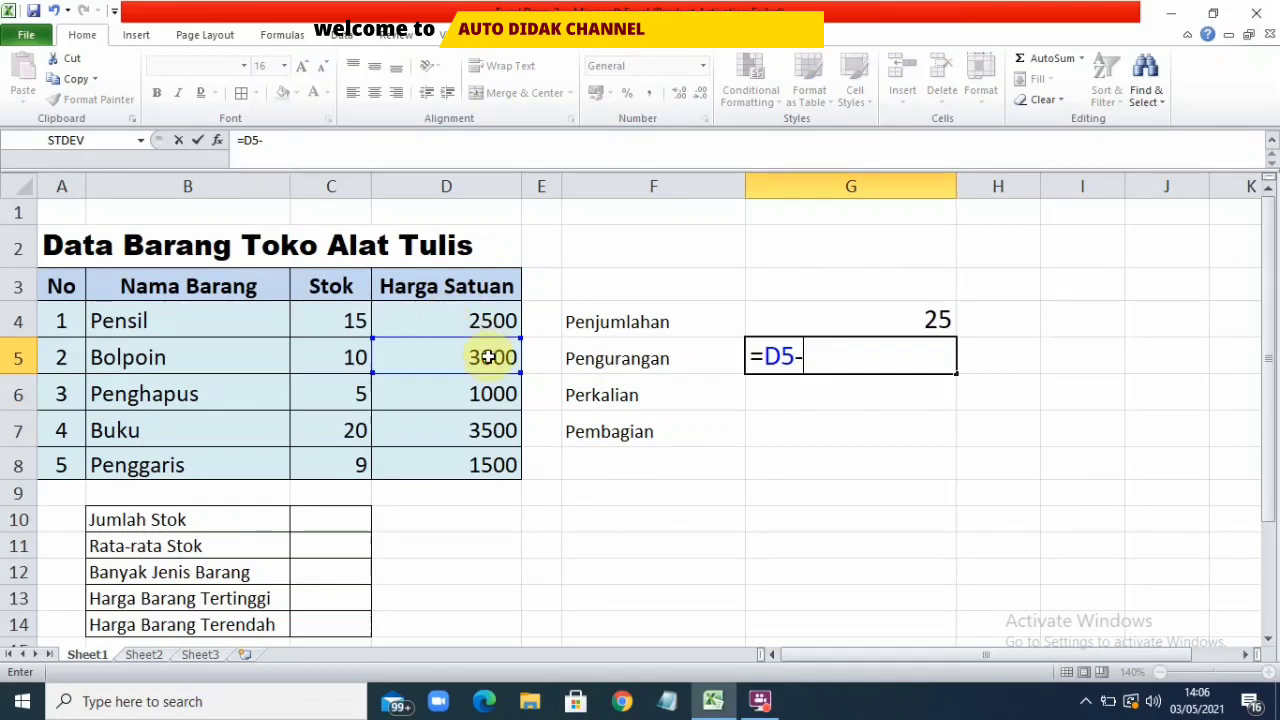
pyautogui.click(469, 324)
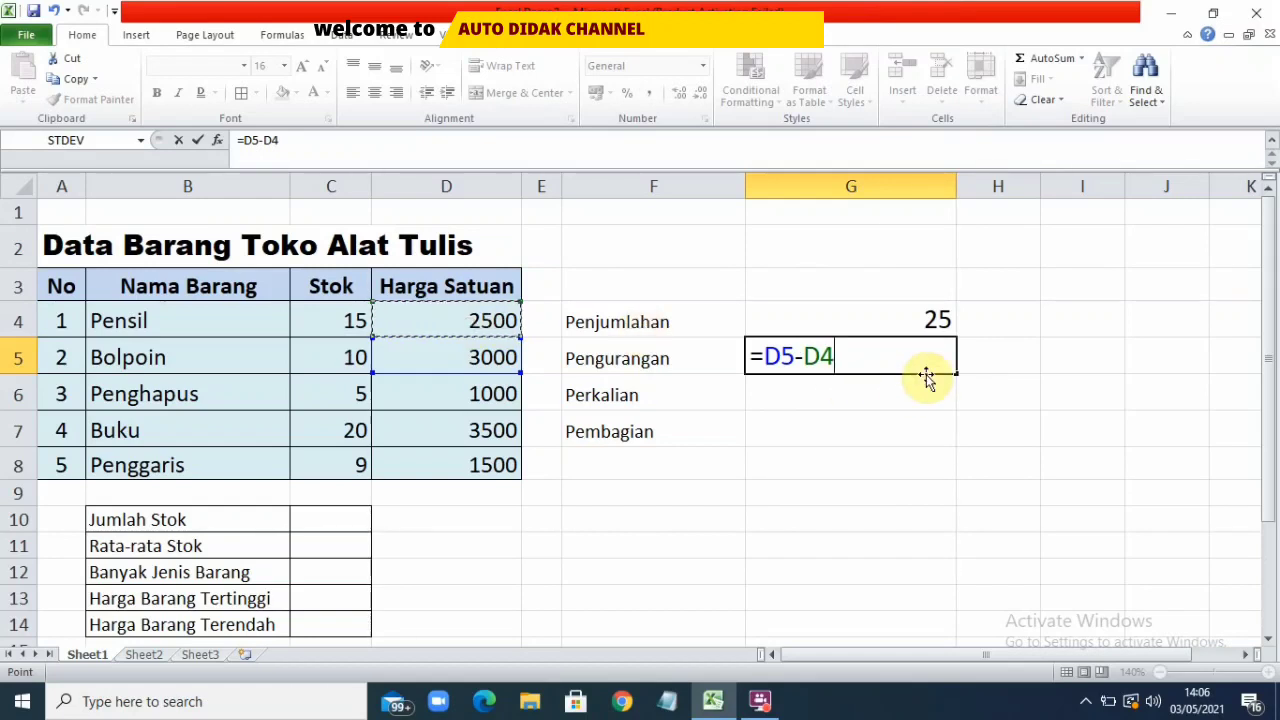
pyautogui.press('Return')
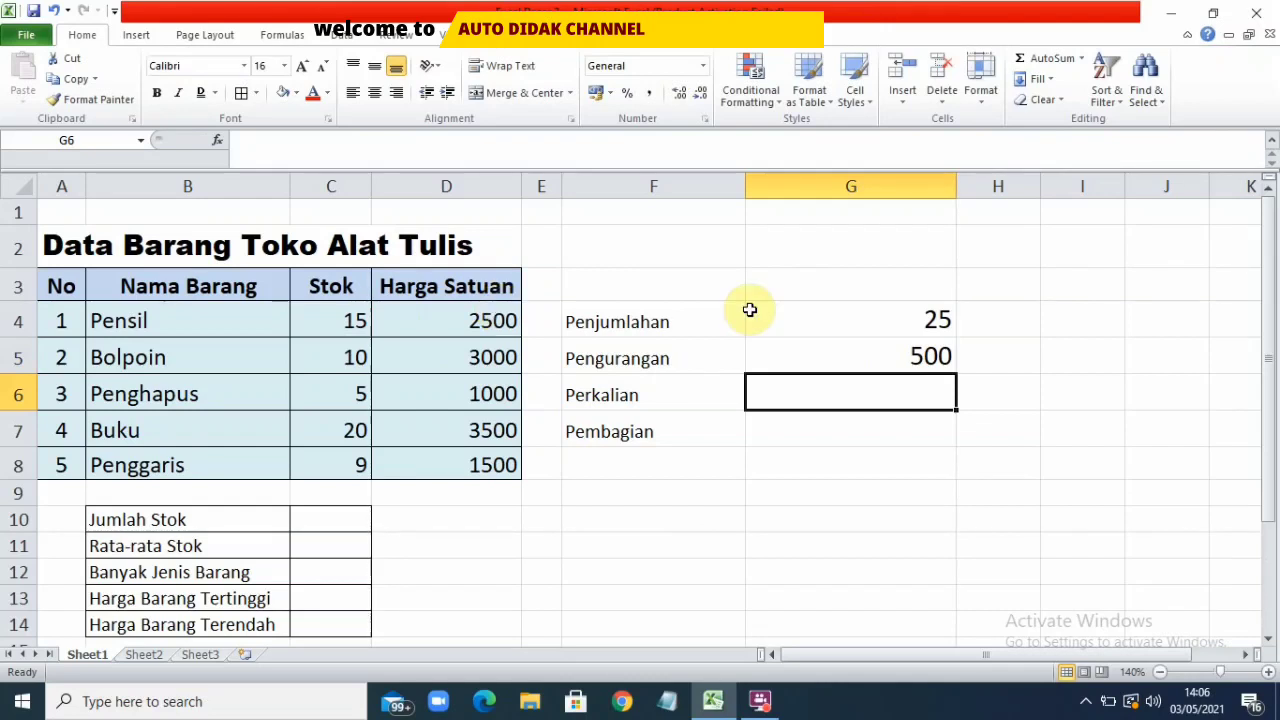
pyautogui.click(852, 351)
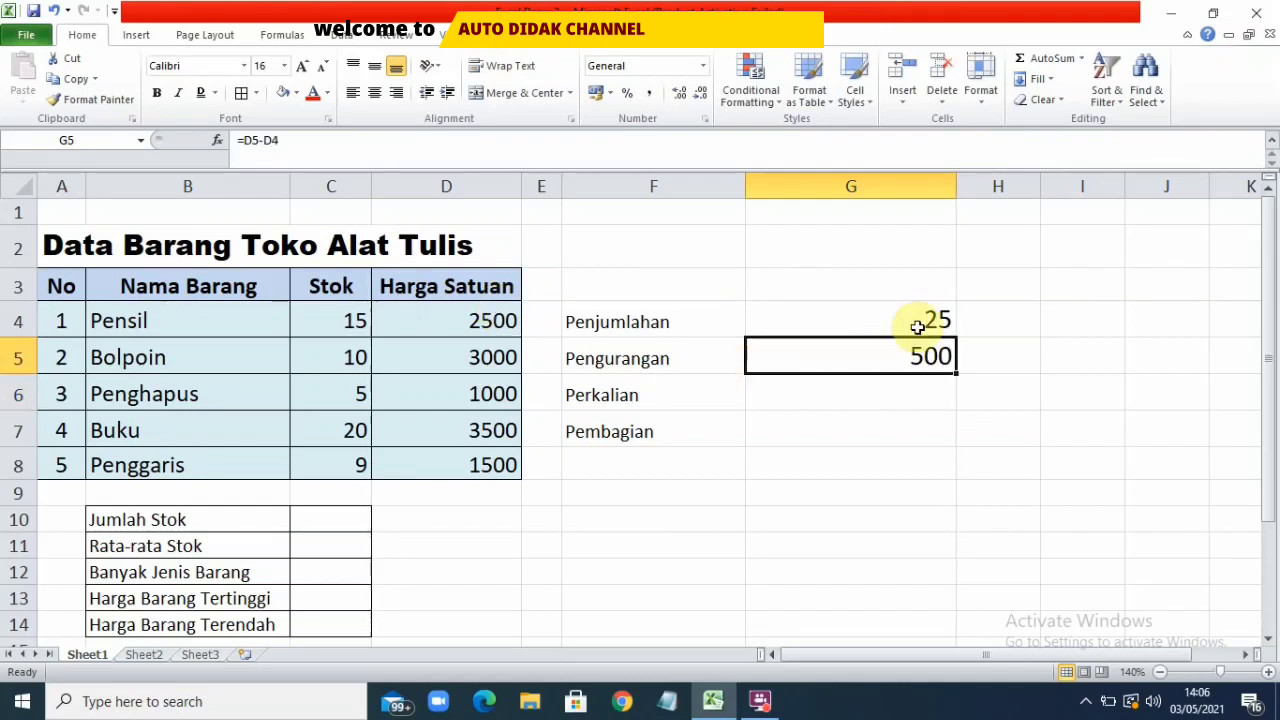
# Enter the multiplication formula =C7*C8 in G6, multiplying the Buku stock by the Penggaris stock
pyautogui.click(815, 397)
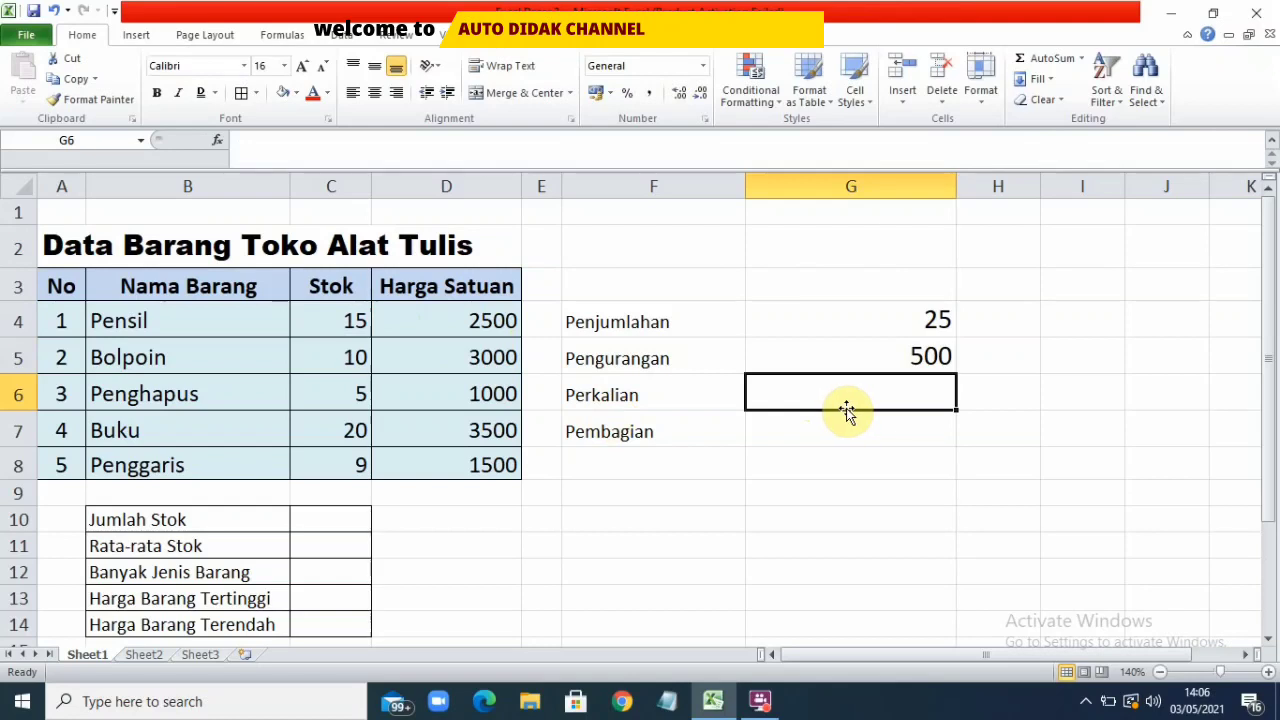
pyautogui.write('=')
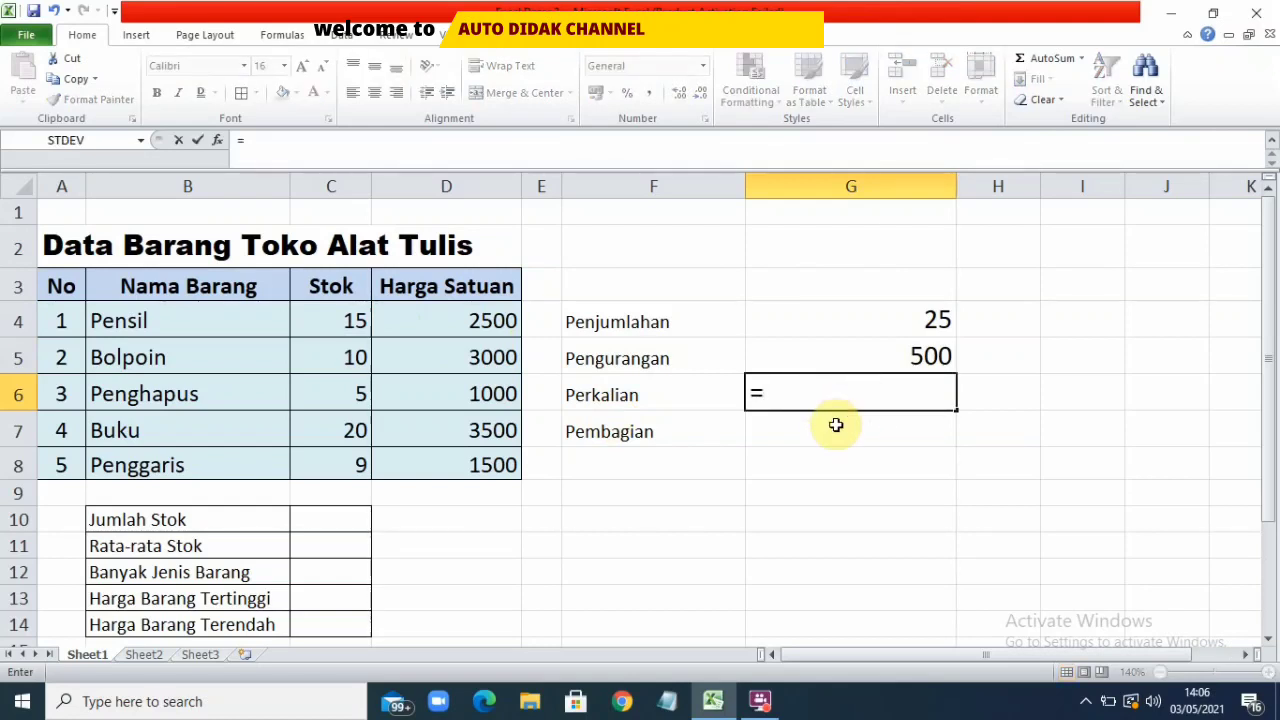
pyautogui.click(347, 431)
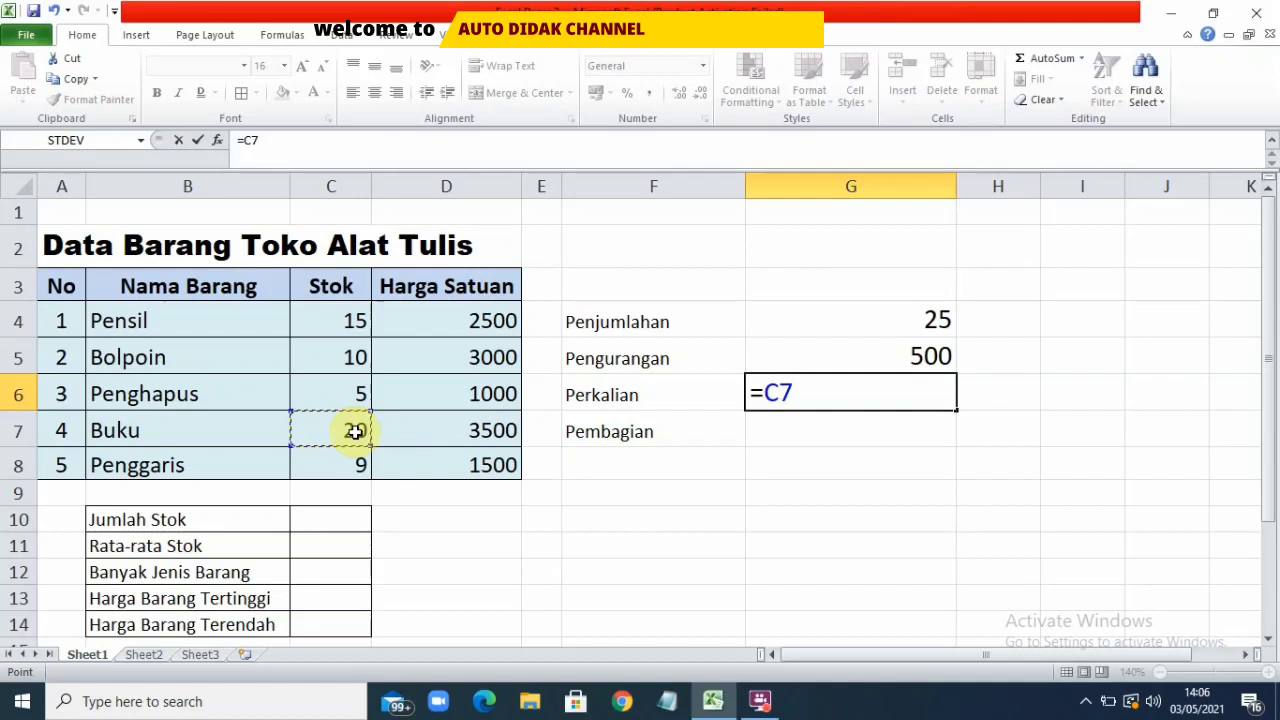
pyautogui.write('*')
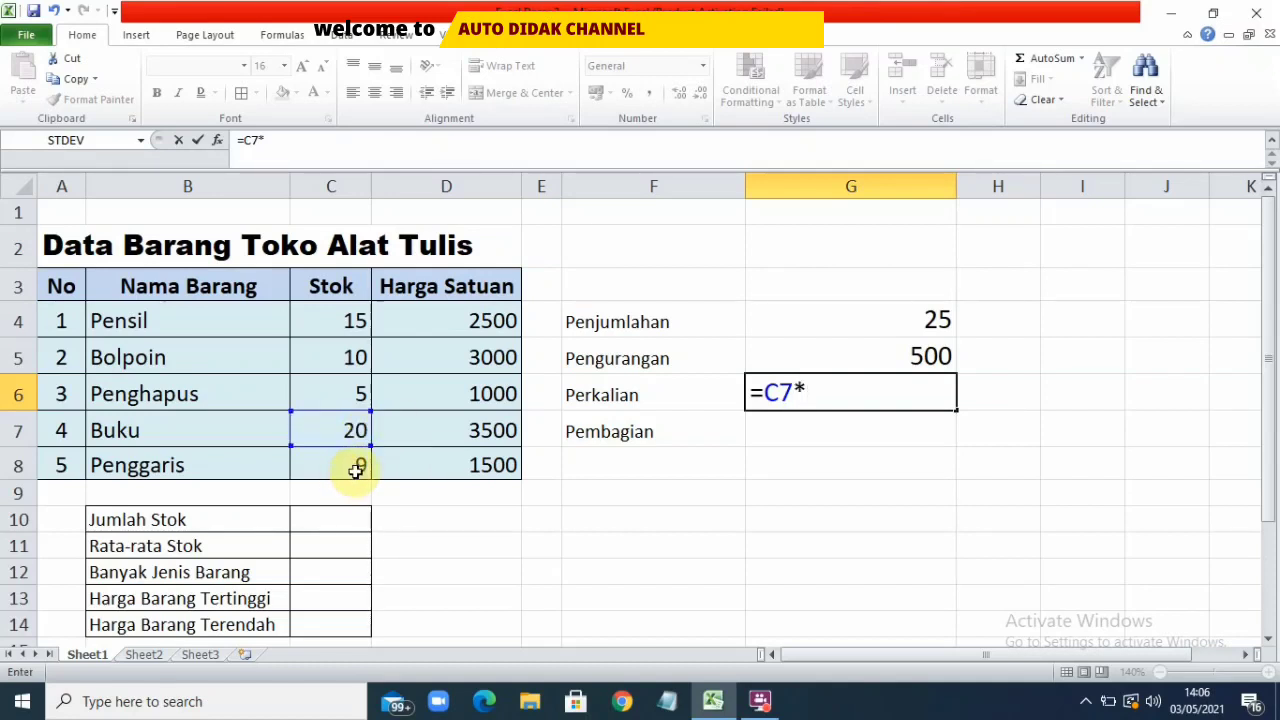
pyautogui.click(356, 470)
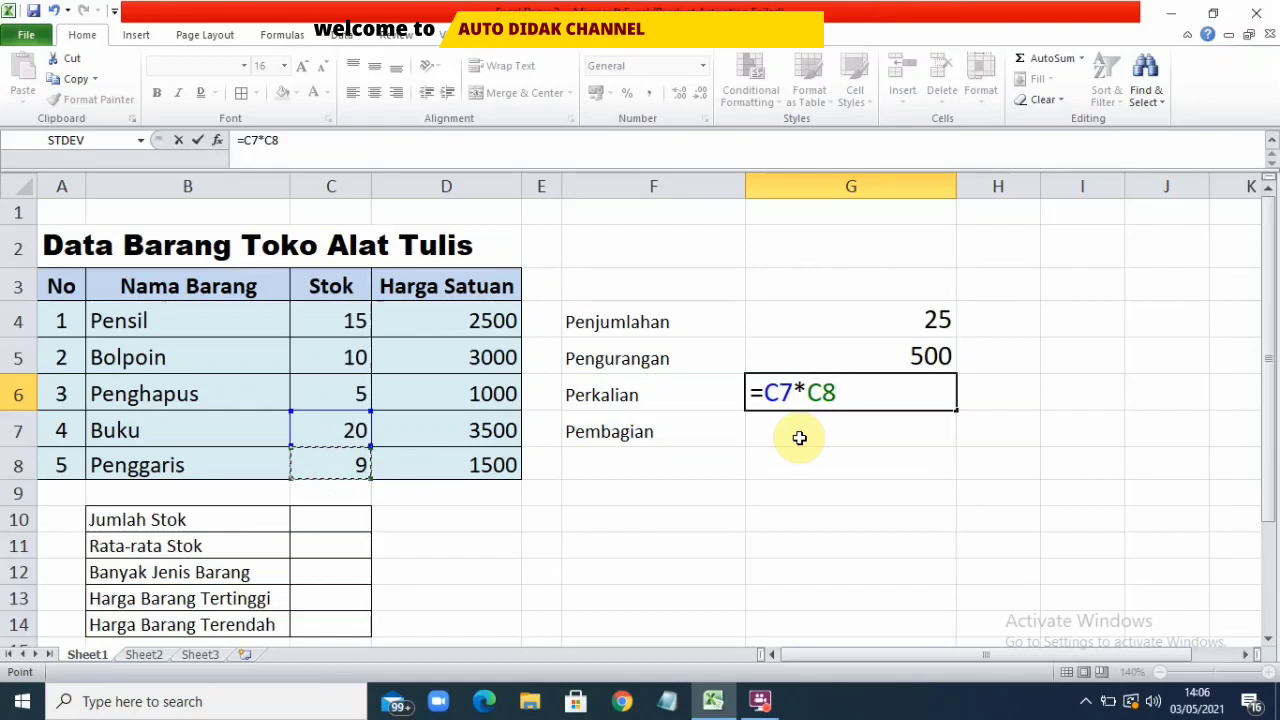
pyautogui.press('Return')
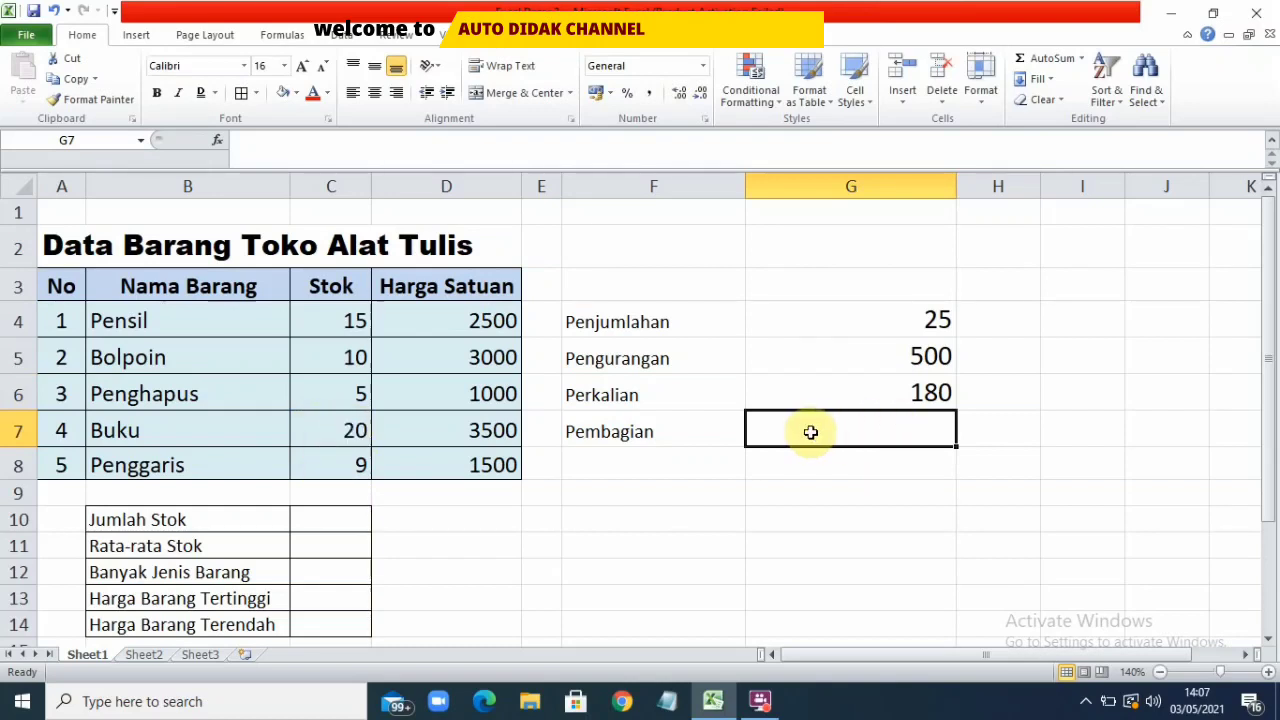
# Enter the division formula =500/25 in G7 beside Pembagian
pyautogui.write('=')
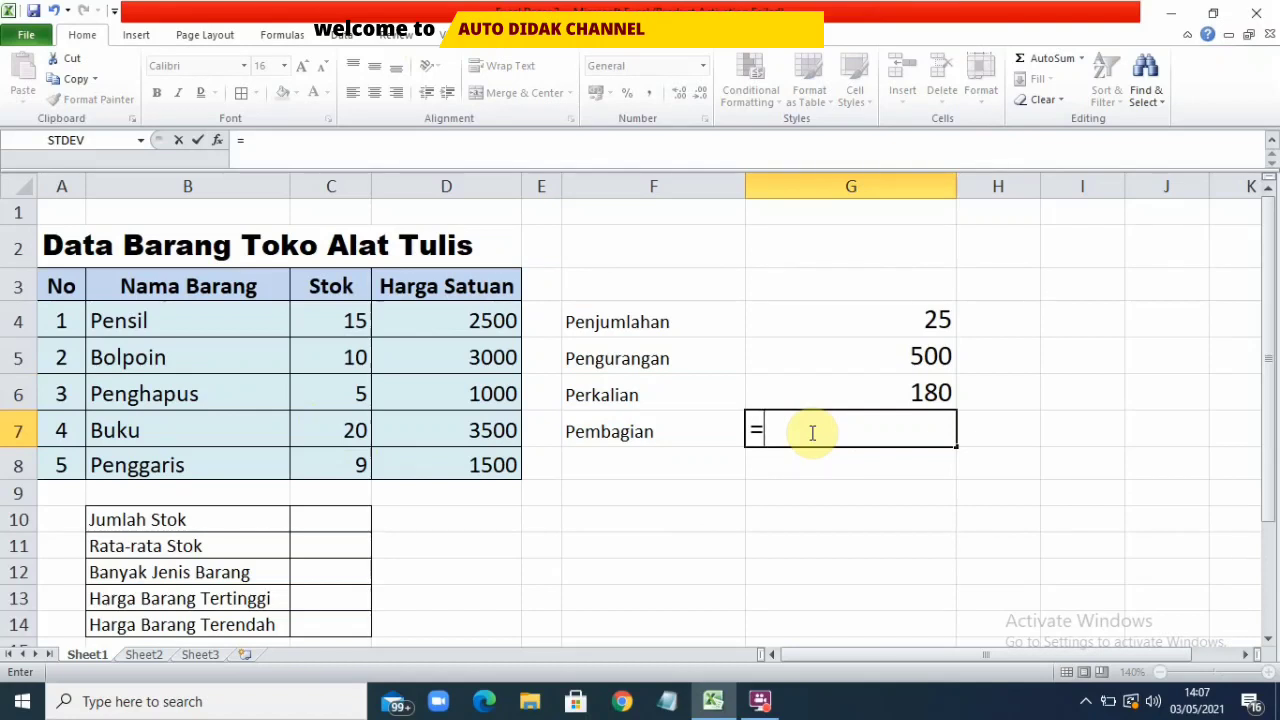
pyautogui.write('500/')
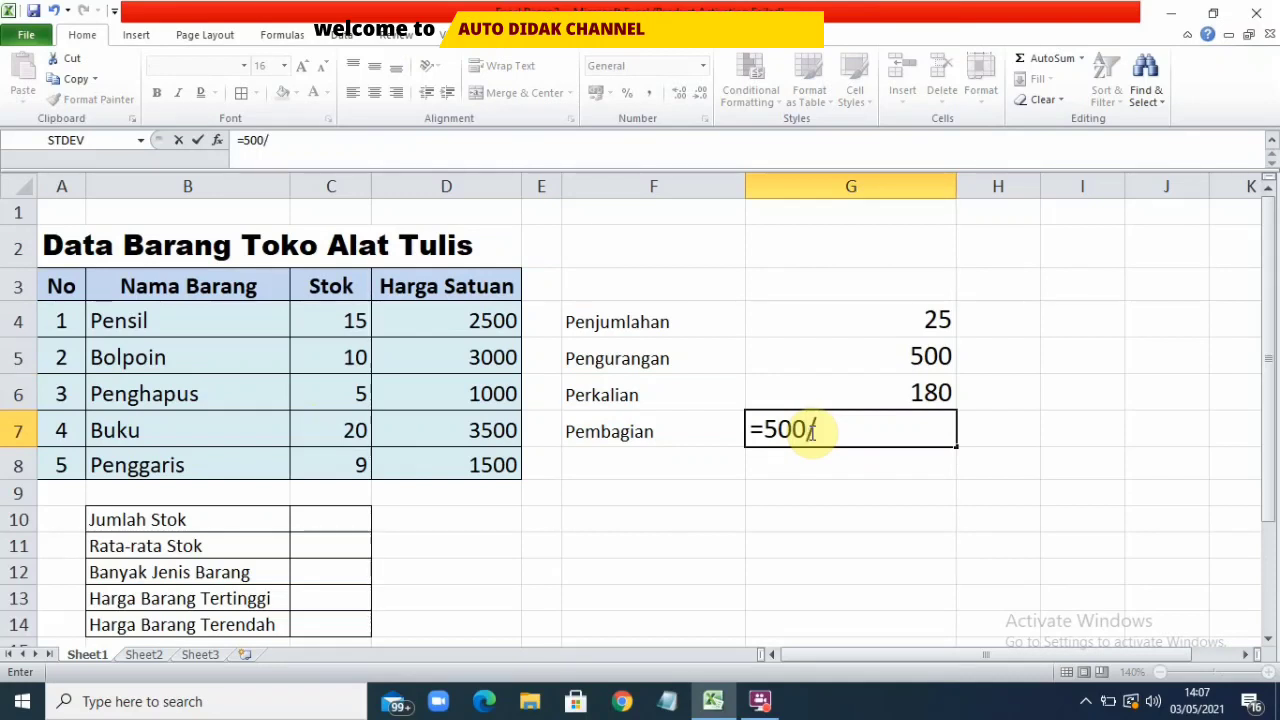
pyautogui.write('25')
pyautogui.press('Return')
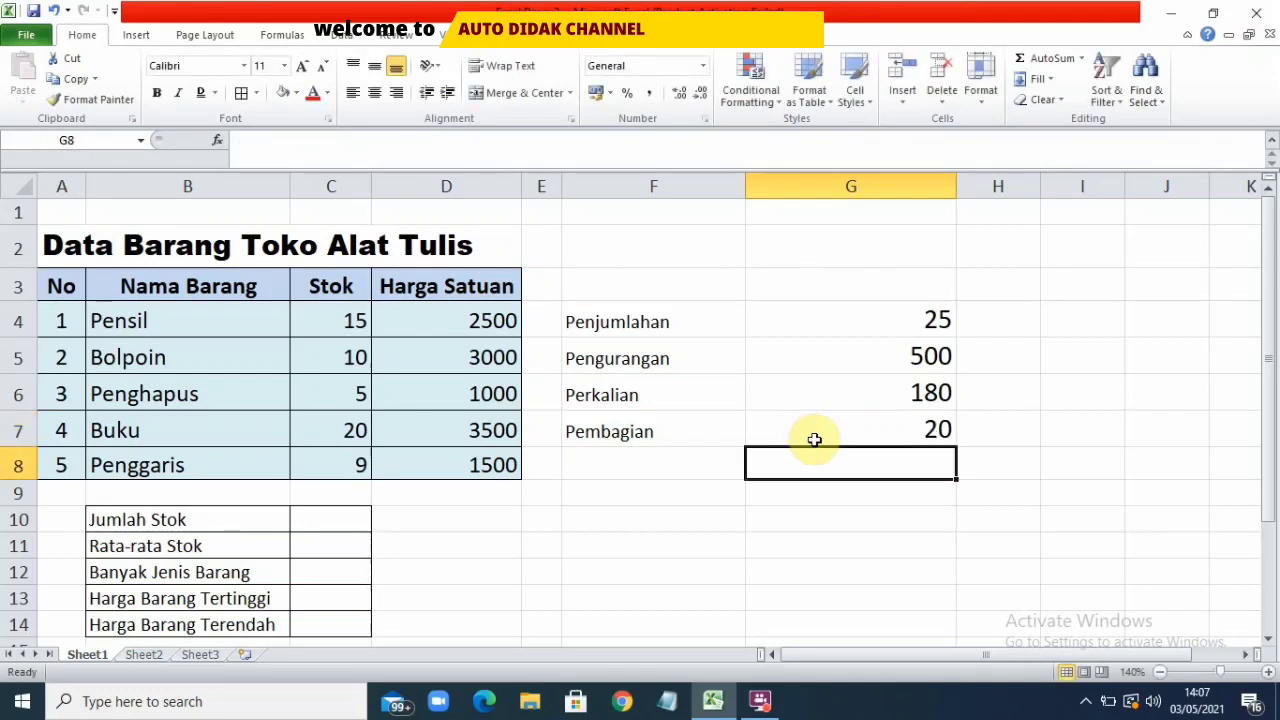
pyautogui.click(814, 438)
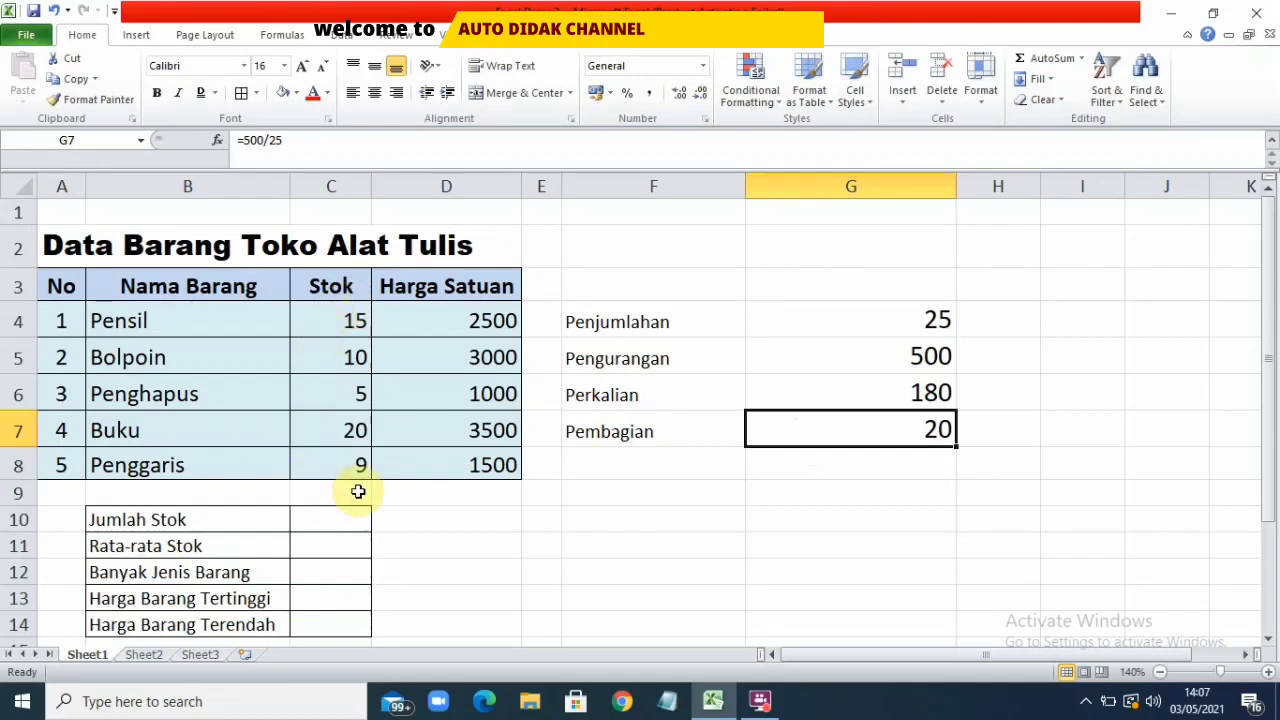
# Enter the formula =SUM(C4:C8) in C10 to total the Stok column beside Jumlah Stok
pyautogui.click(308, 518)
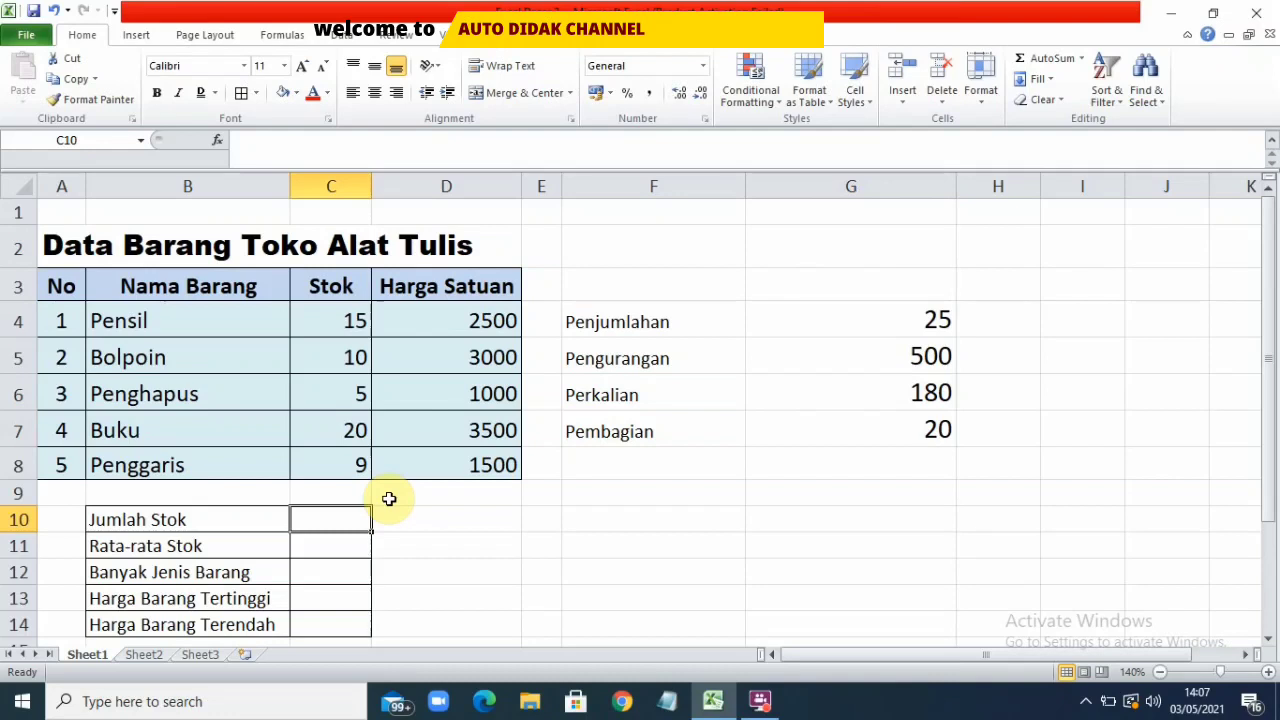
pyautogui.write('=')
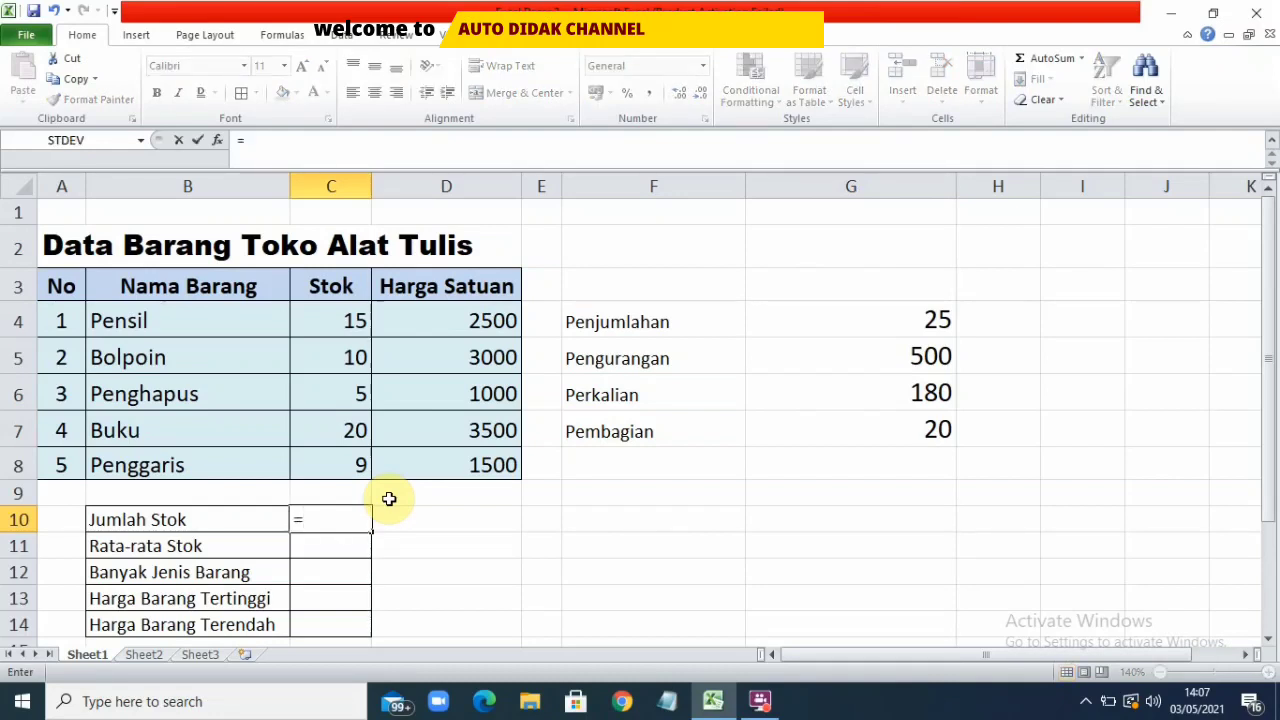
pyautogui.write('SUM')
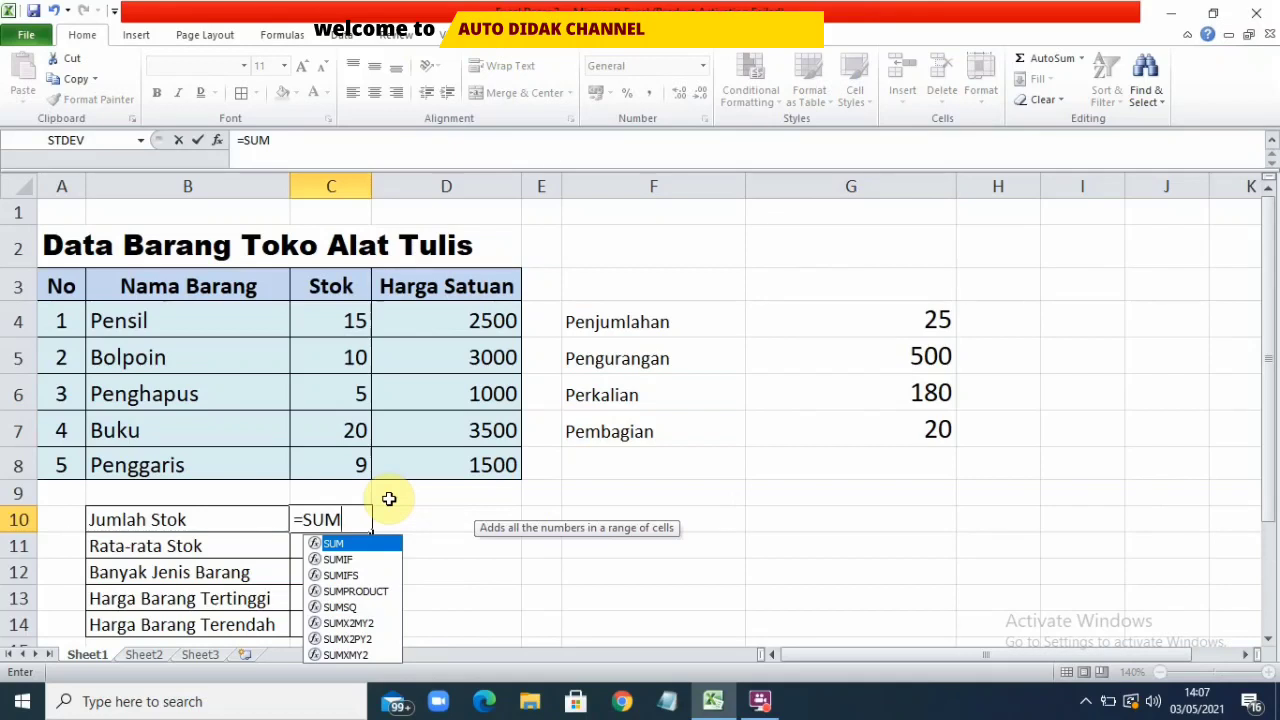
pyautogui.write('(')
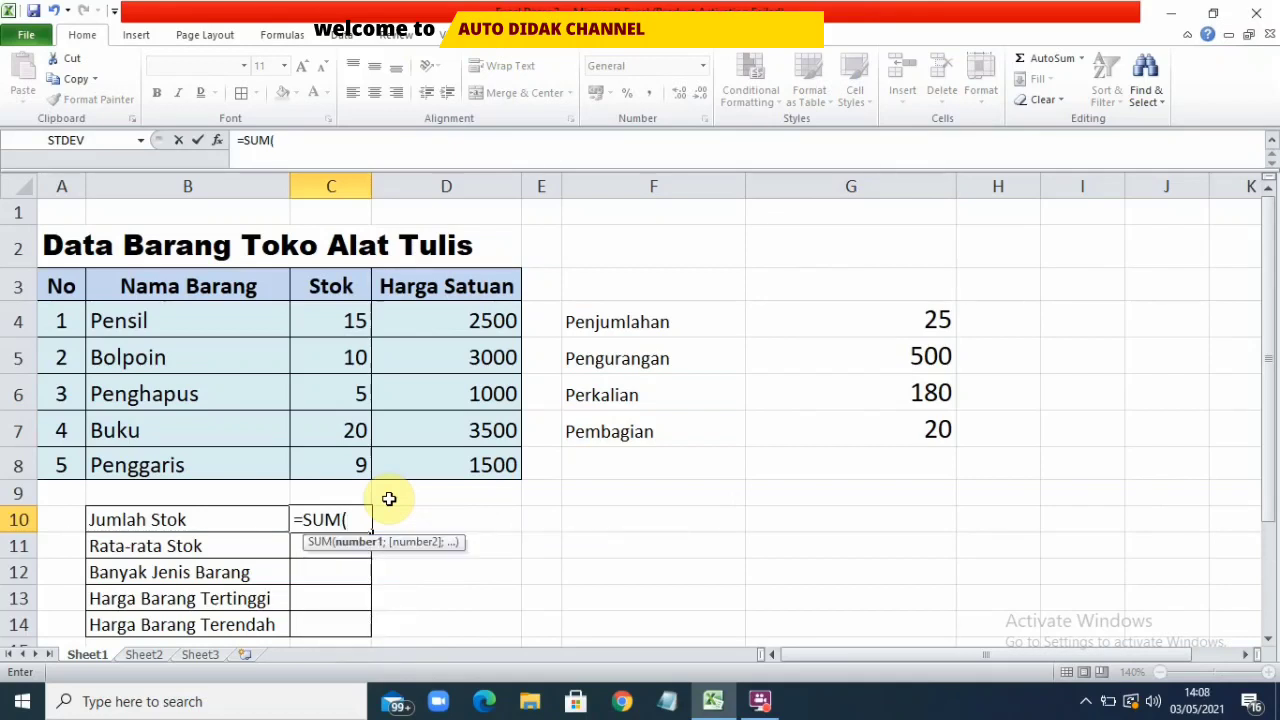
pyautogui.click(338, 318)
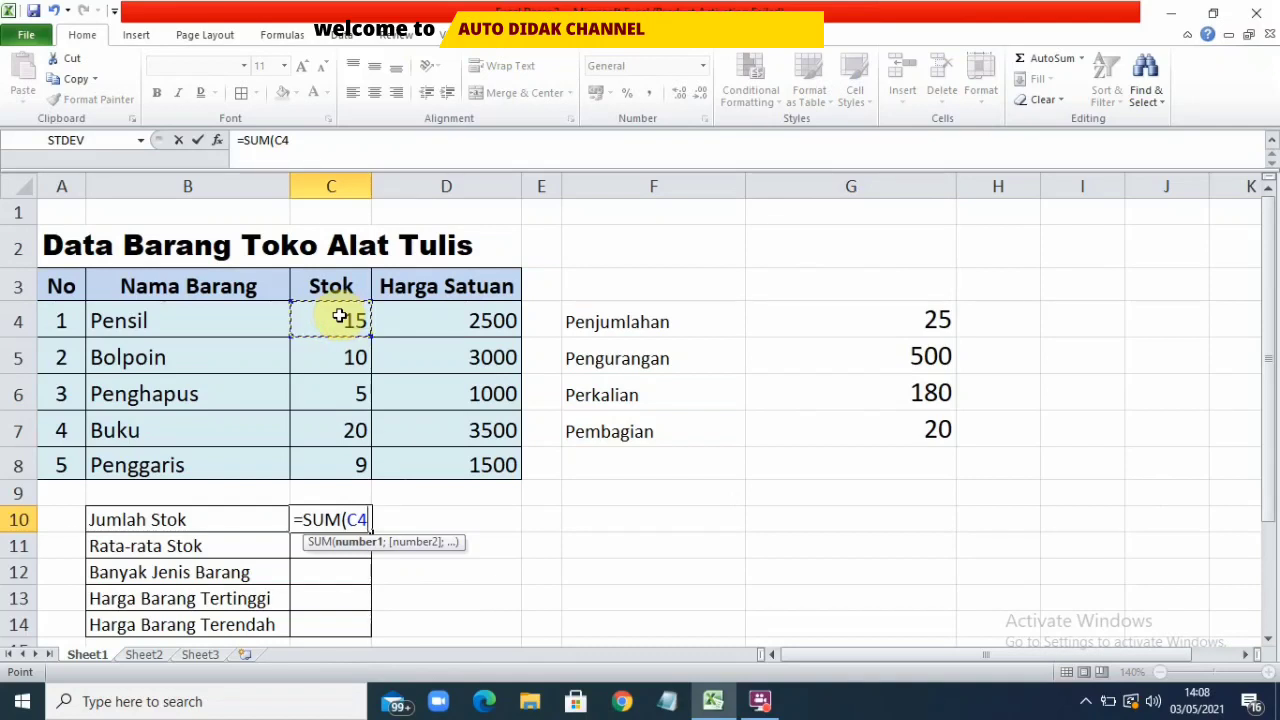
pyautogui.moveTo(340, 317); pyautogui.dragTo(343, 462)
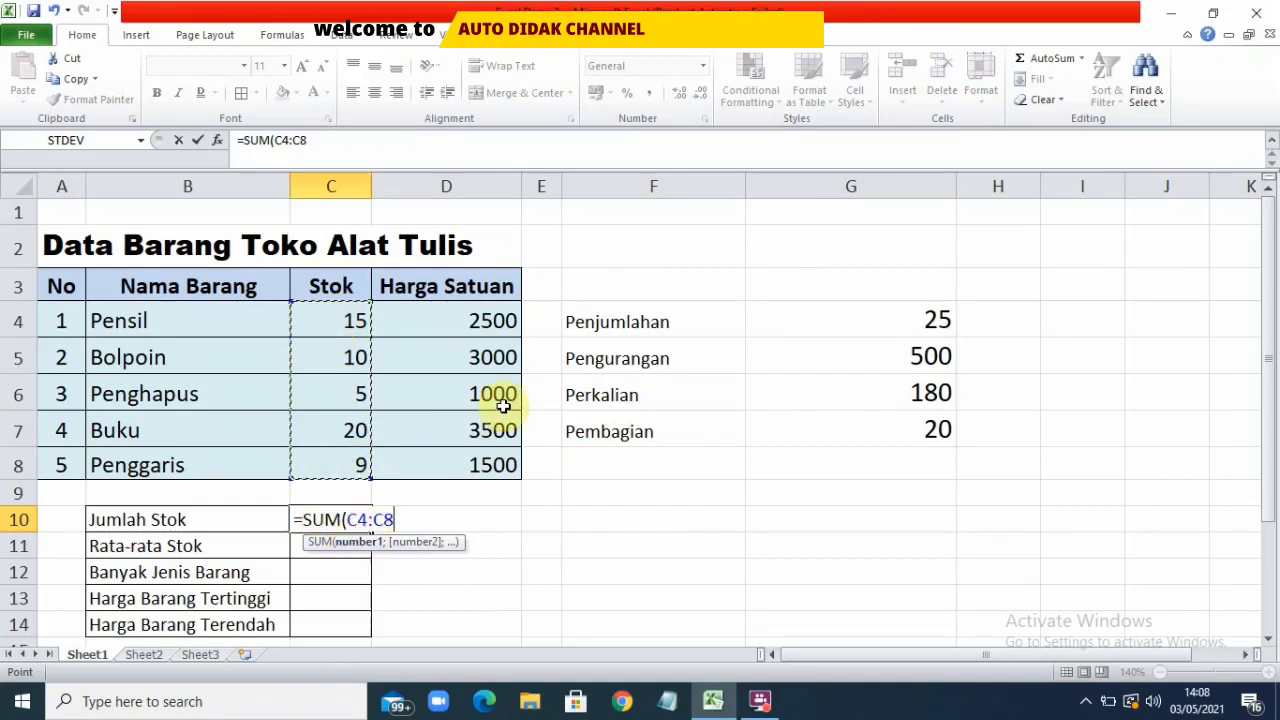
pyautogui.write(')')
pyautogui.press('Return')
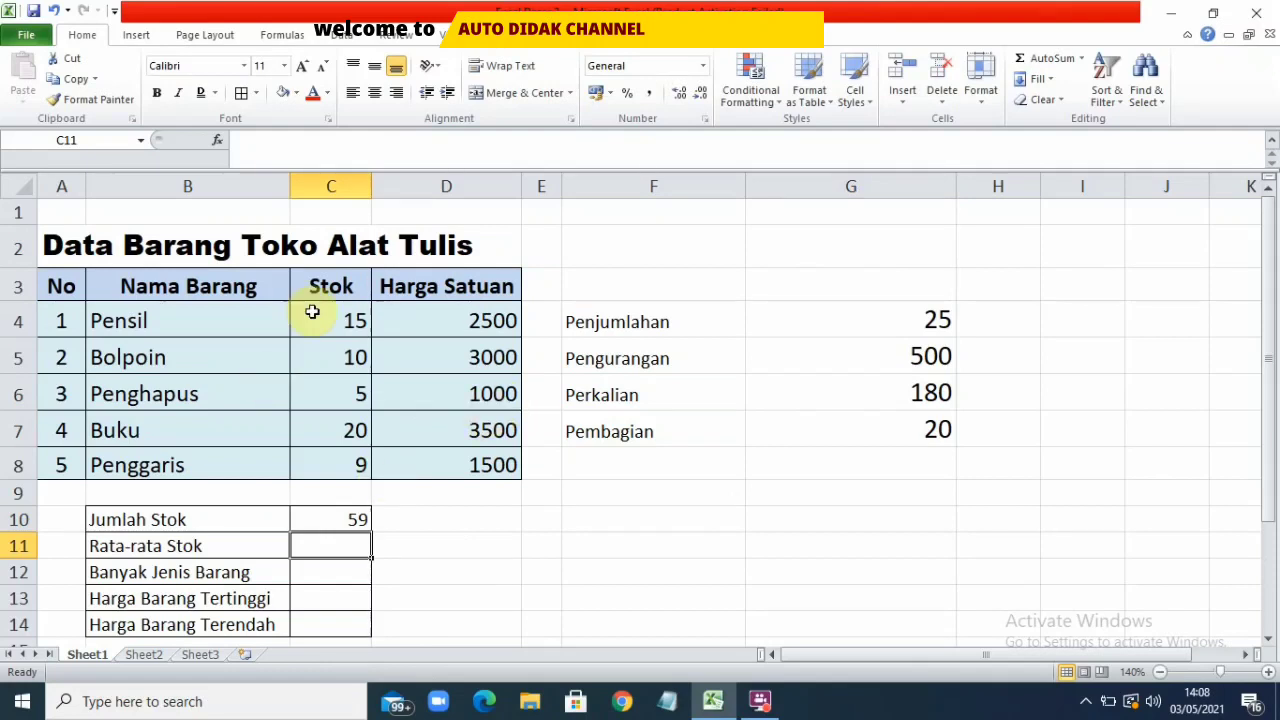
pyautogui.click(339, 519)
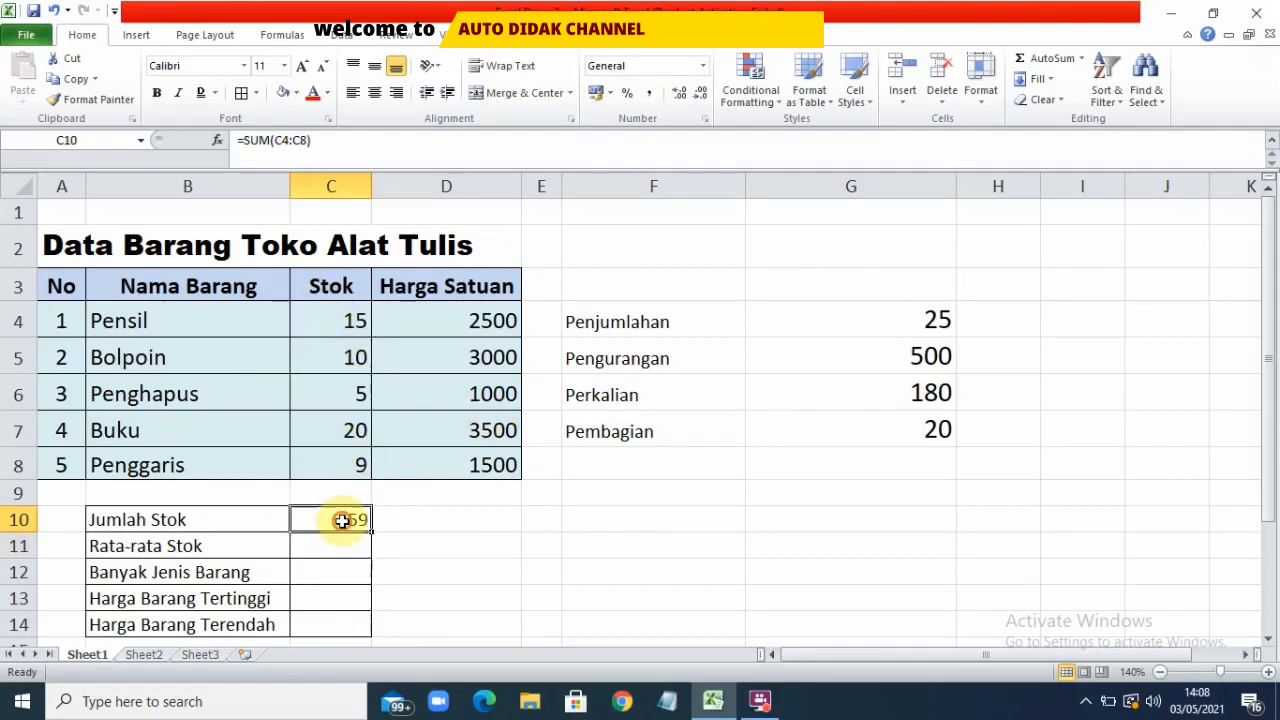
# Fill cells D10 through D14 with yellow and enter the function label SUM in D10
pyautogui.click(424, 520)
pyautogui.moveTo(428, 521); pyautogui.dragTo(425, 623)
pyautogui.click(296, 93)
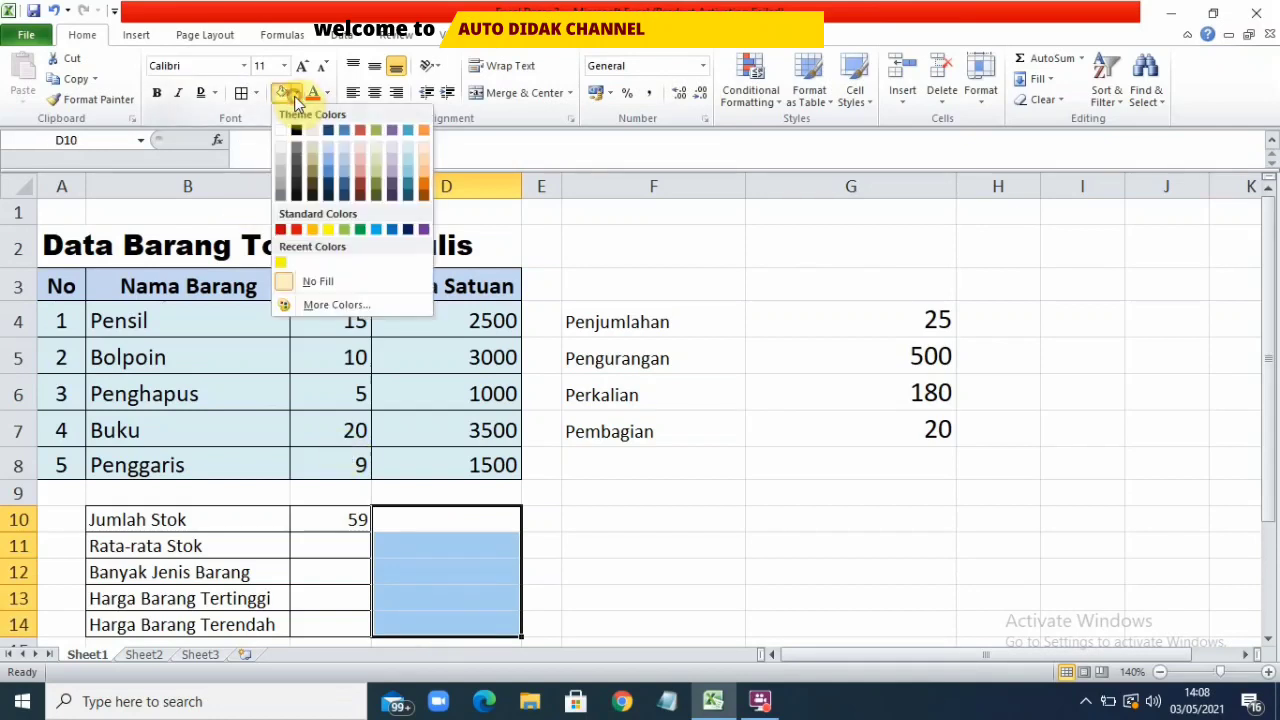
pyautogui.click(332, 230)
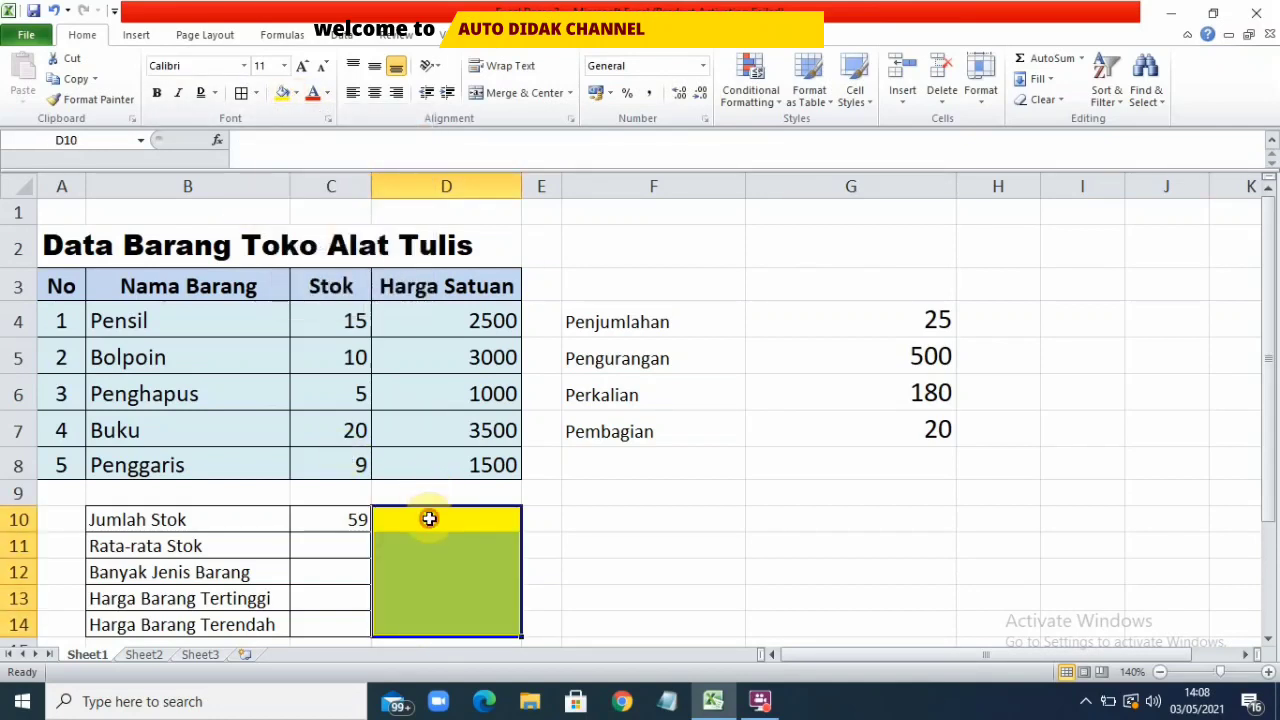
pyautogui.click(426, 517)
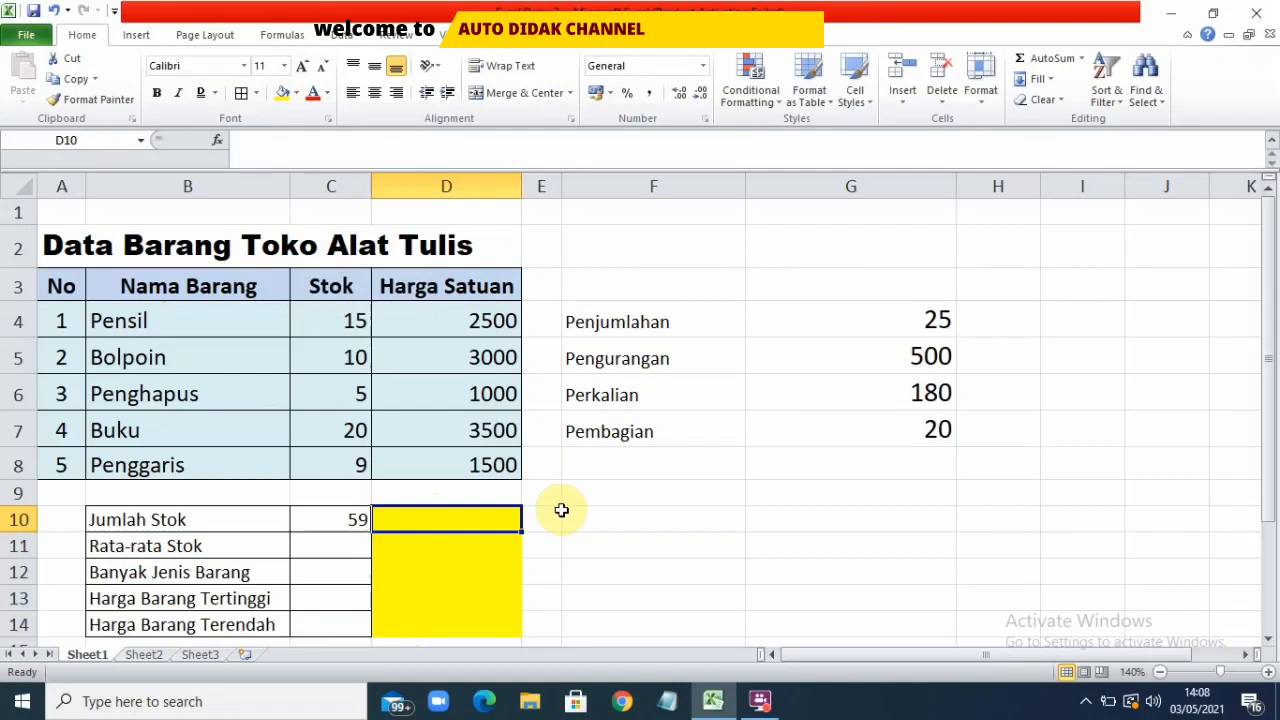
pyautogui.write('SUM')
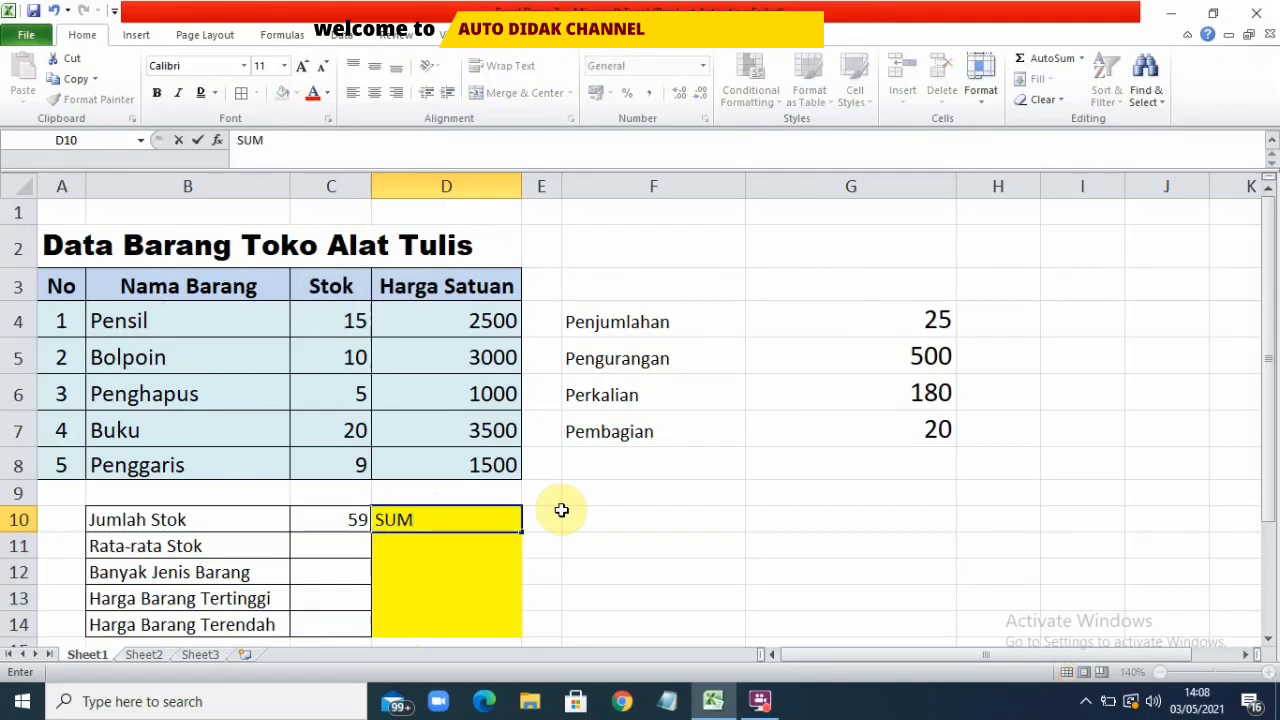
# Enter the formula =AVERAGE(C4:C8) in C11 to average the Stok column beside Rata-rata Stok
pyautogui.click(343, 543)
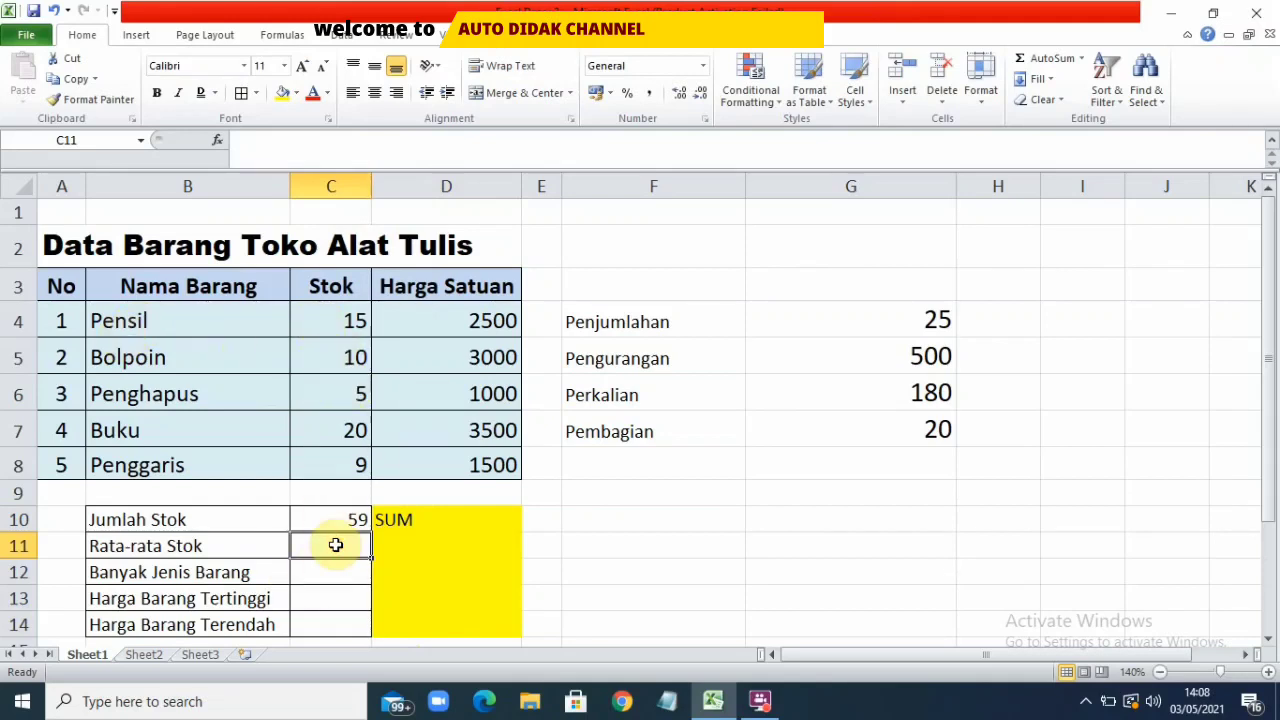
pyautogui.write('=')
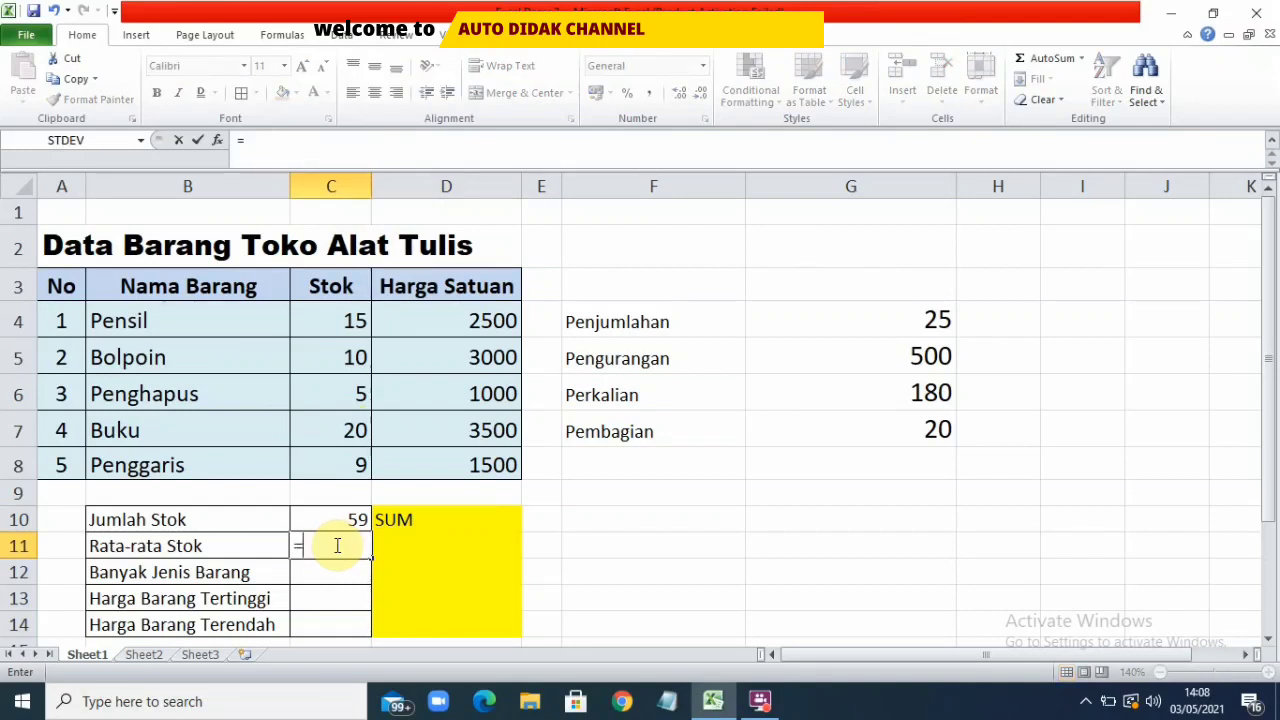
pyautogui.write('AVERA')
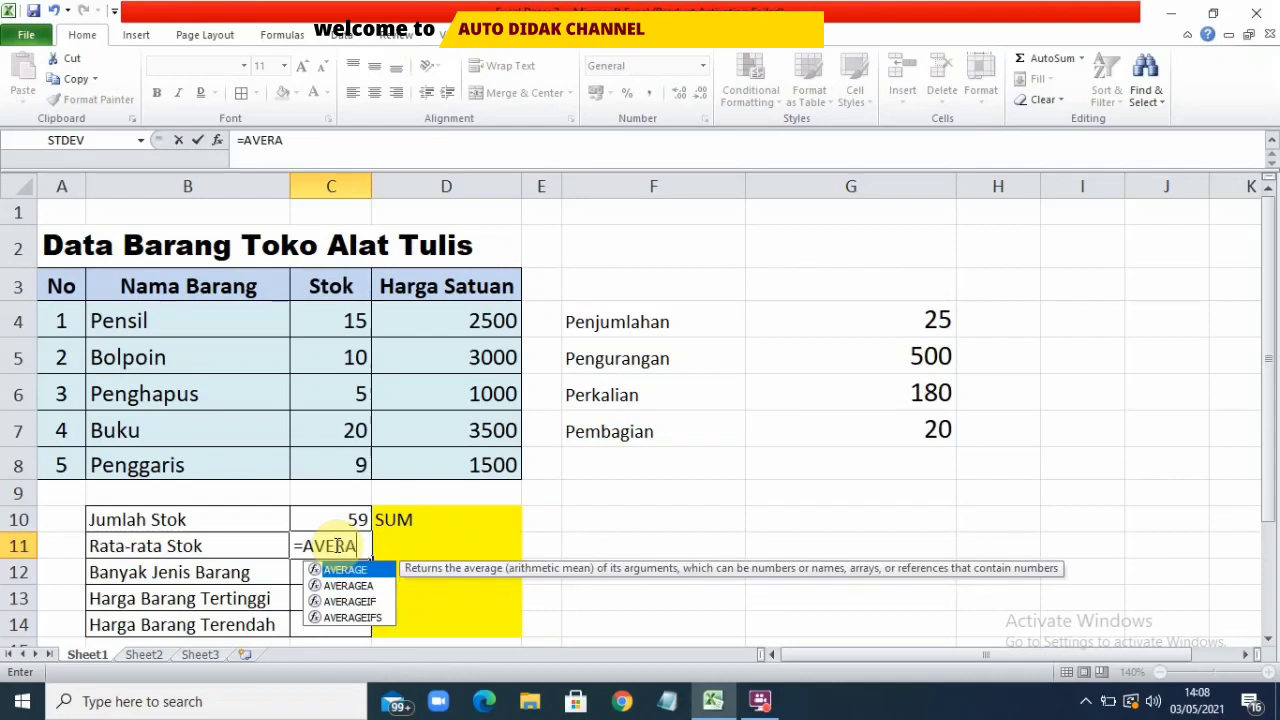
pyautogui.write('GE')
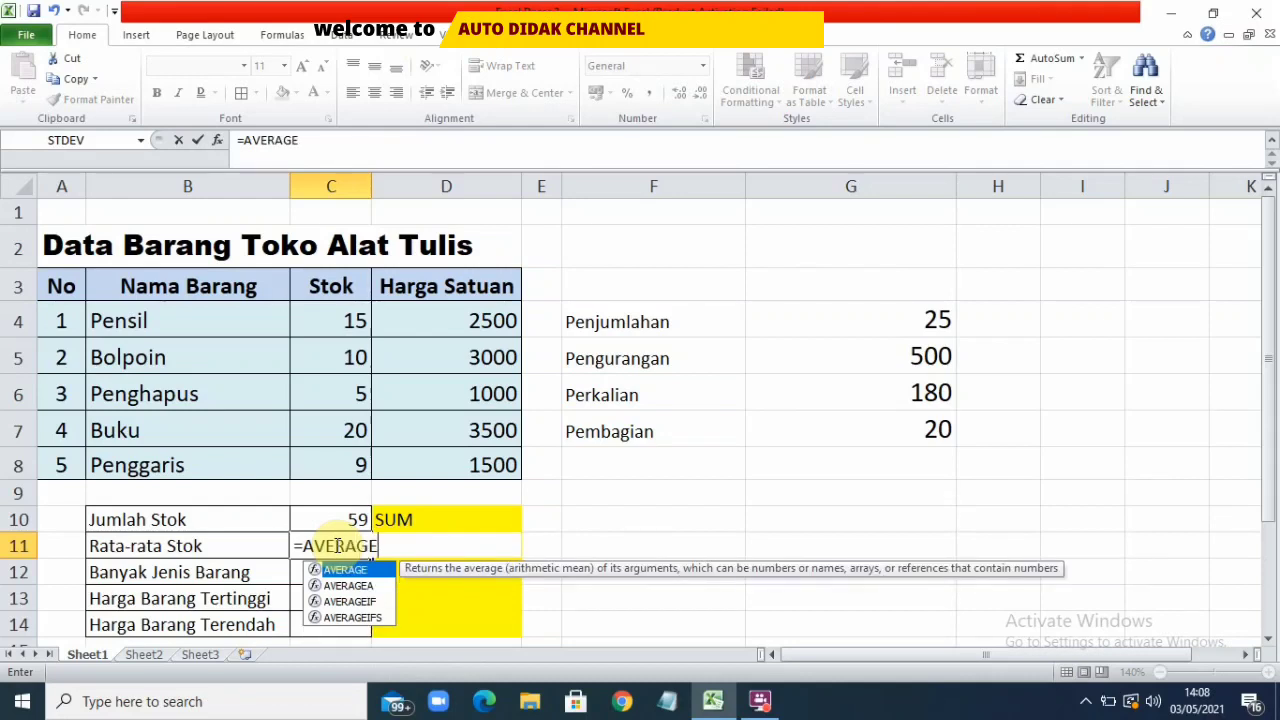
pyautogui.write('(')
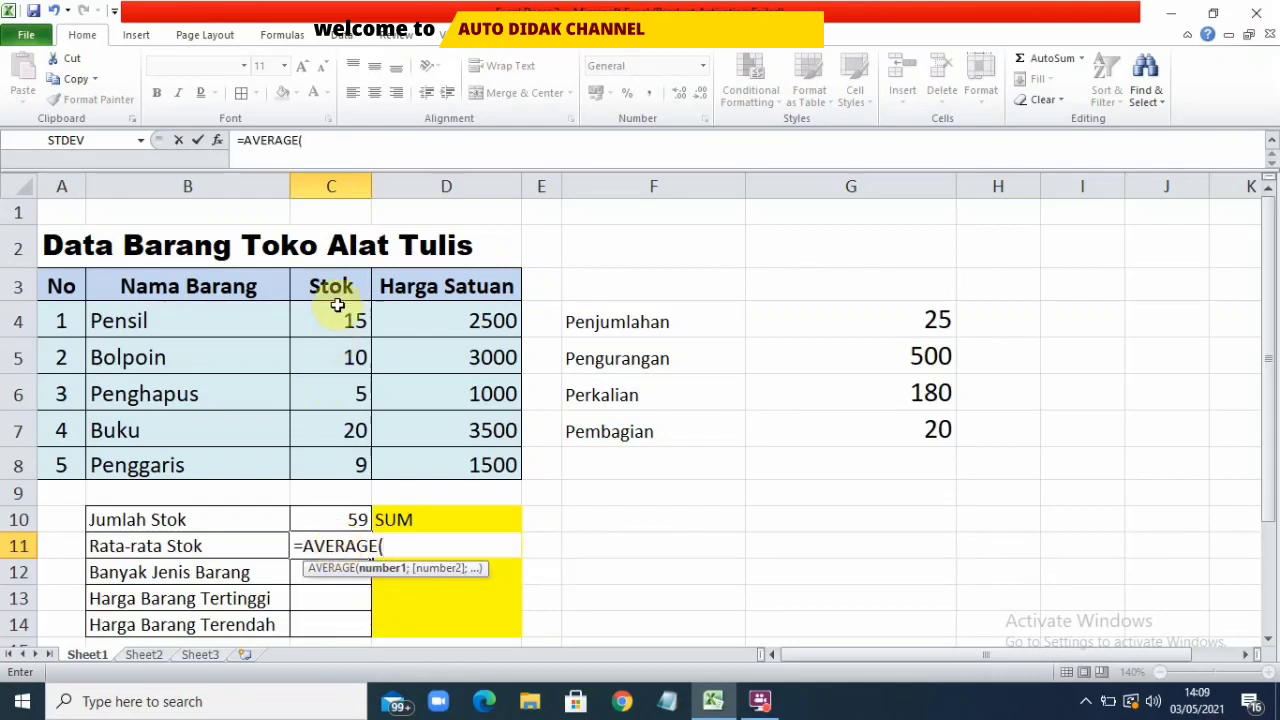
pyautogui.moveTo(337, 318); pyautogui.dragTo(324, 466)
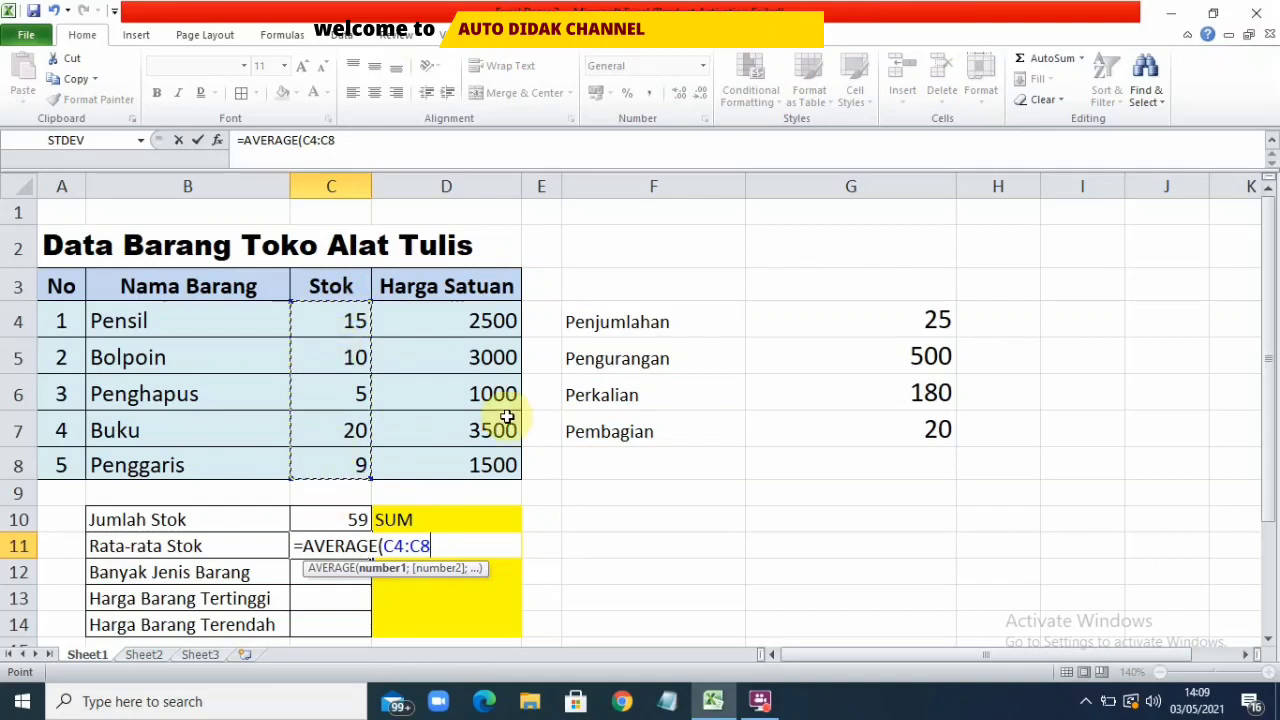
pyautogui.write(')')
pyautogui.press('Return')
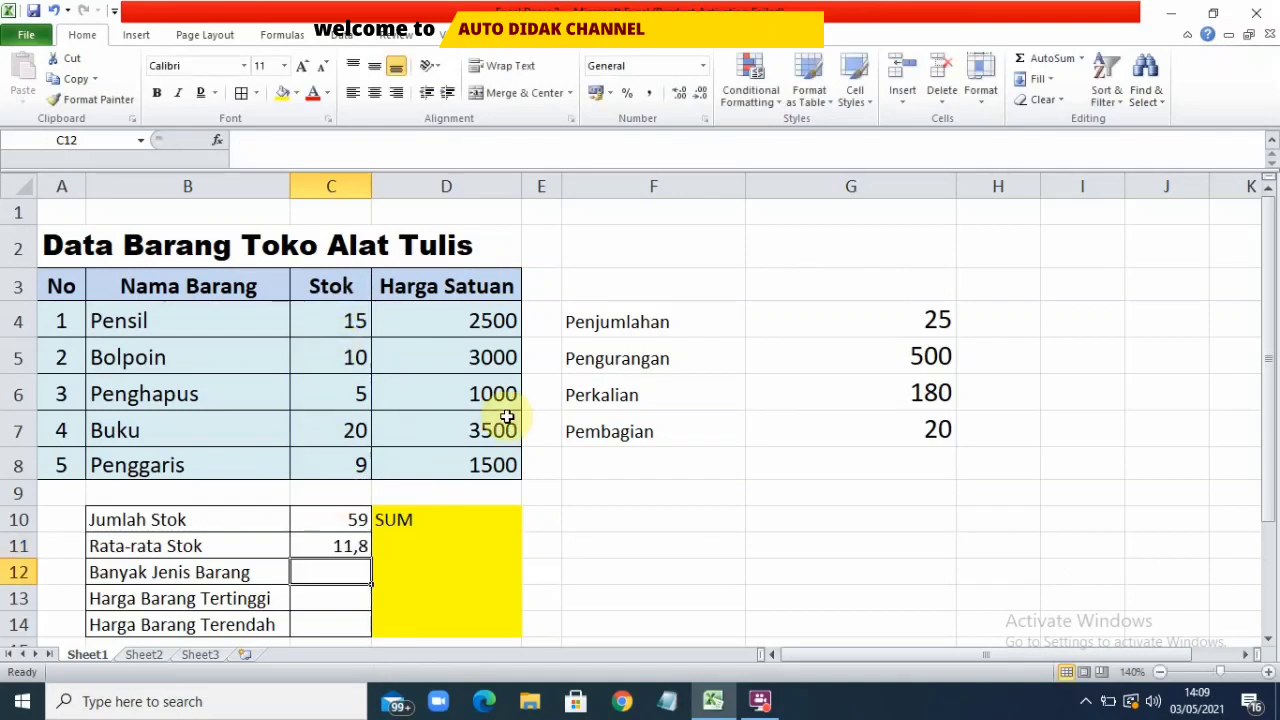
pyautogui.click(355, 547)
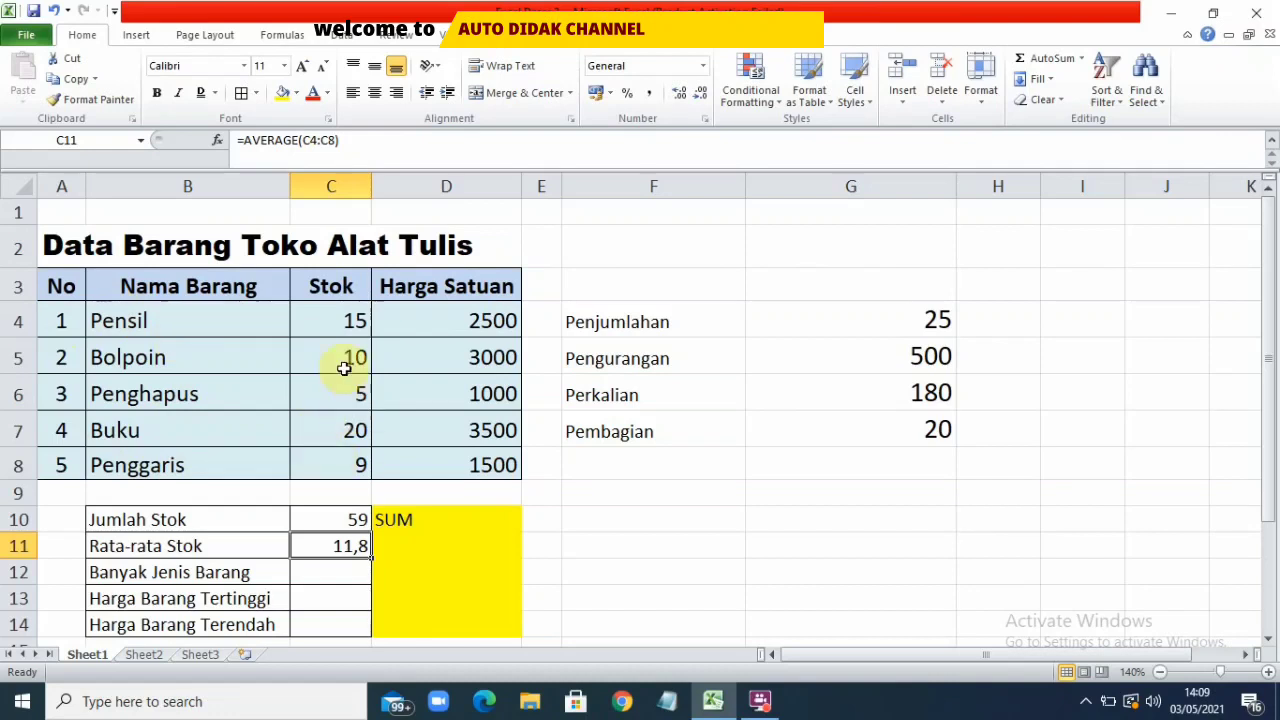
# Enter the check formula =59/5 in F10, dividing the total stock by the number of items
pyautogui.click(650, 519)
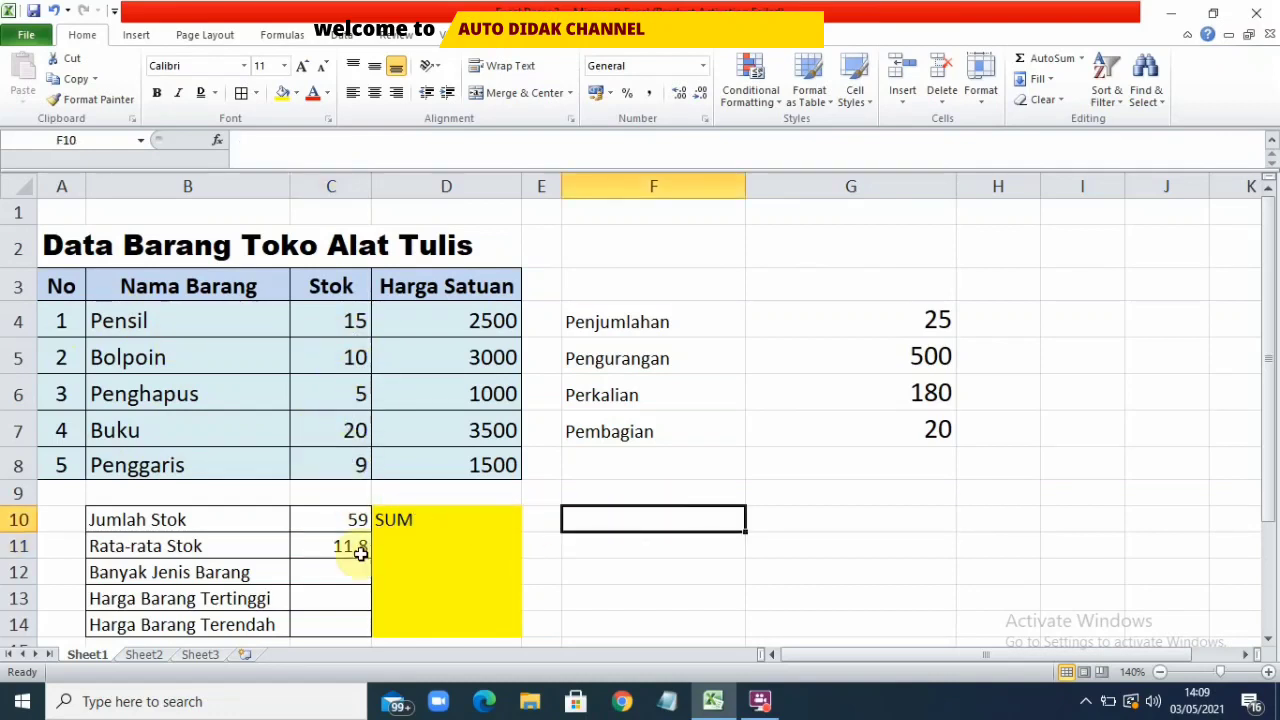
pyautogui.write('=')
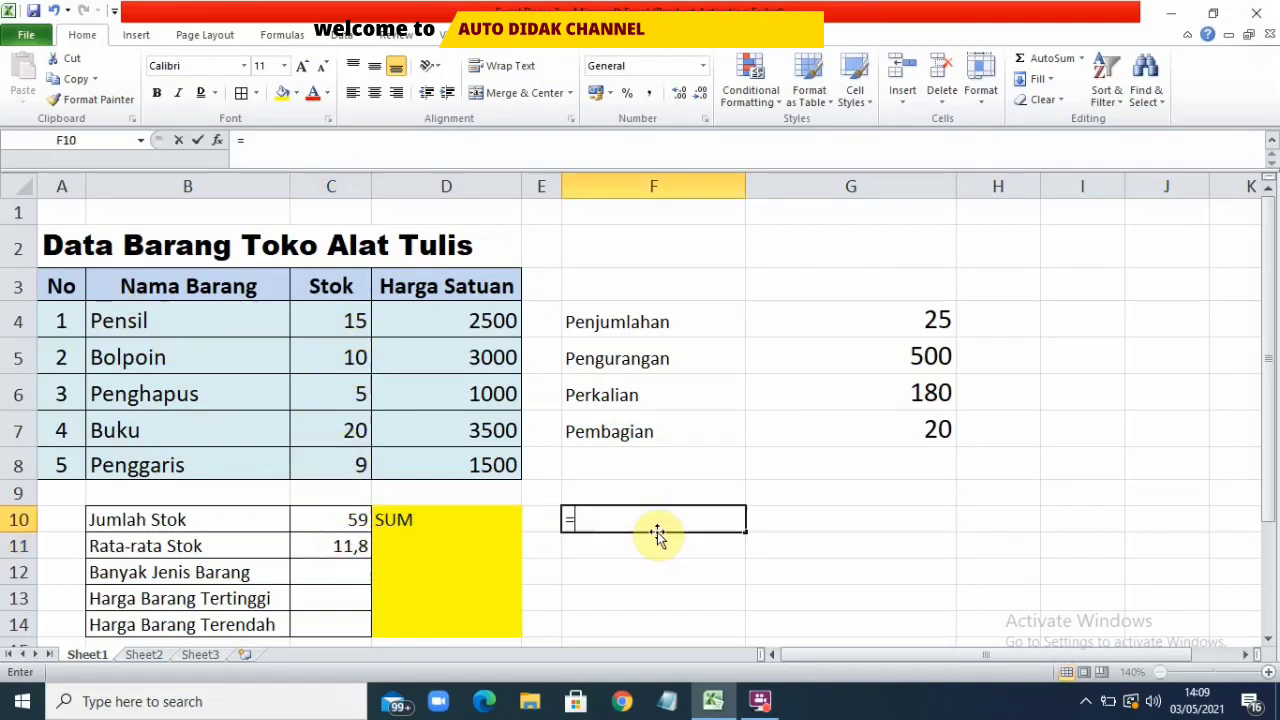
pyautogui.write('59')
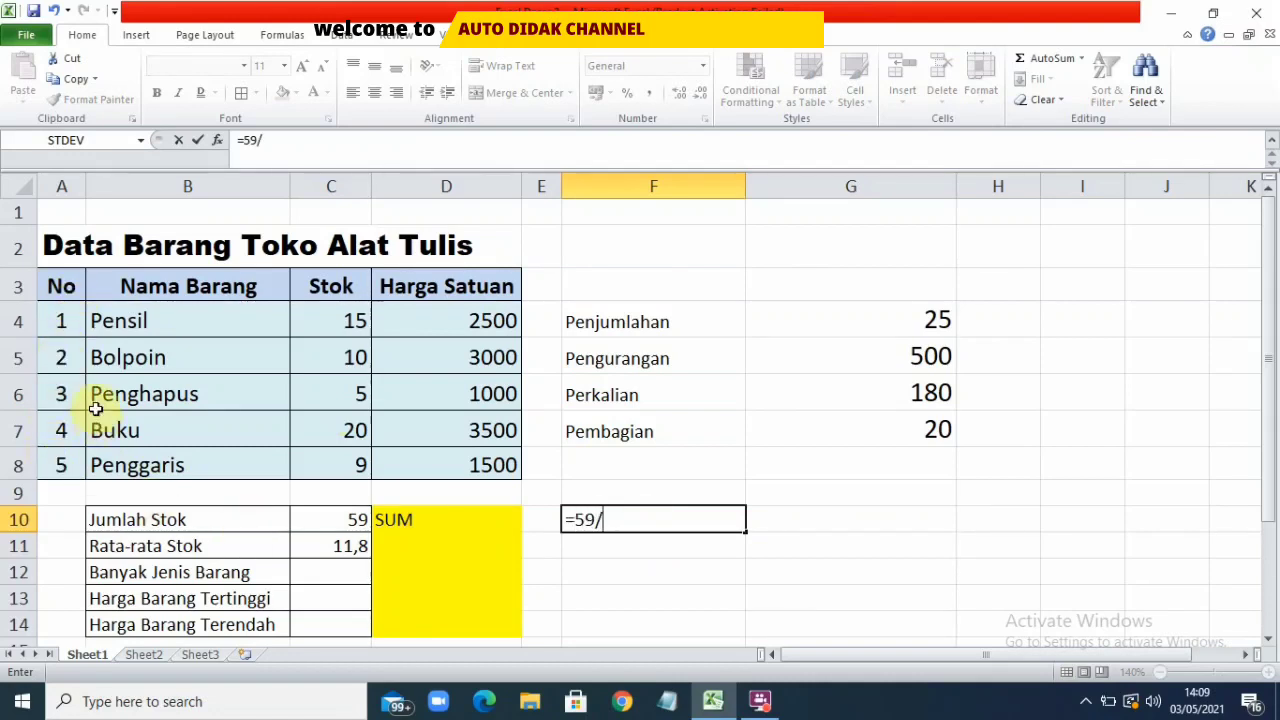
pyautogui.write('/')
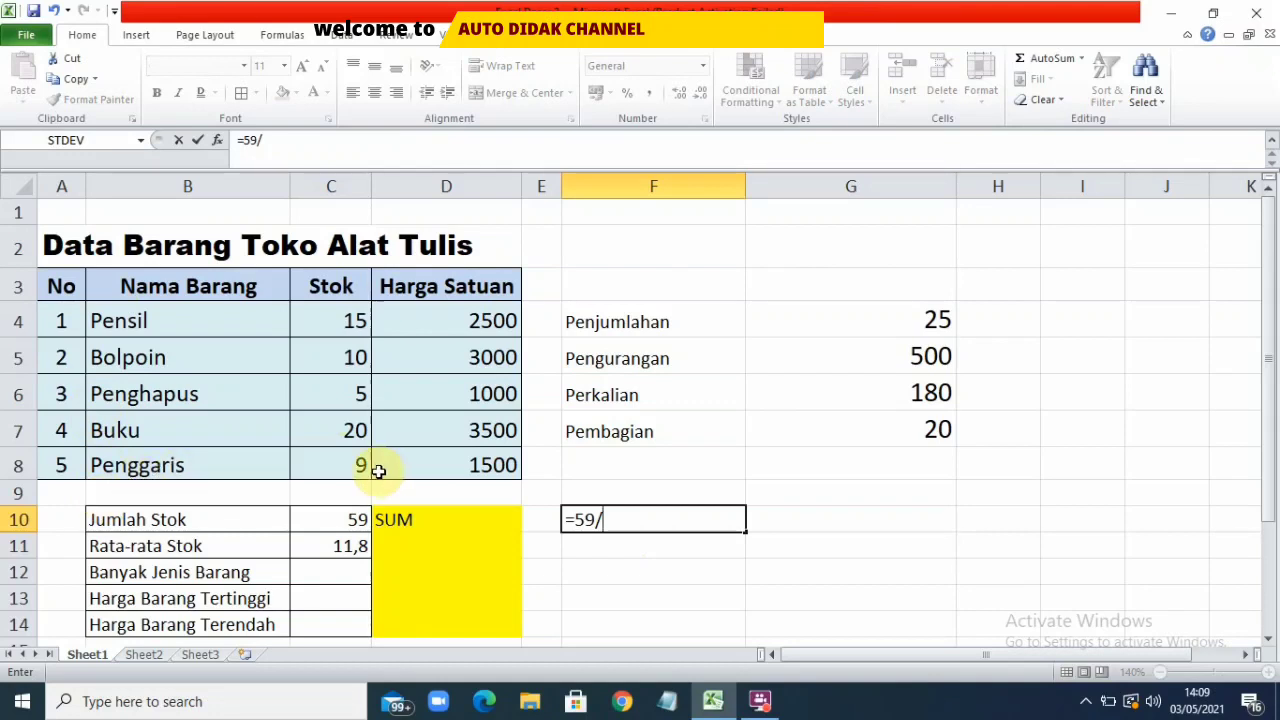
pyautogui.write('5')
pyautogui.press('Return')
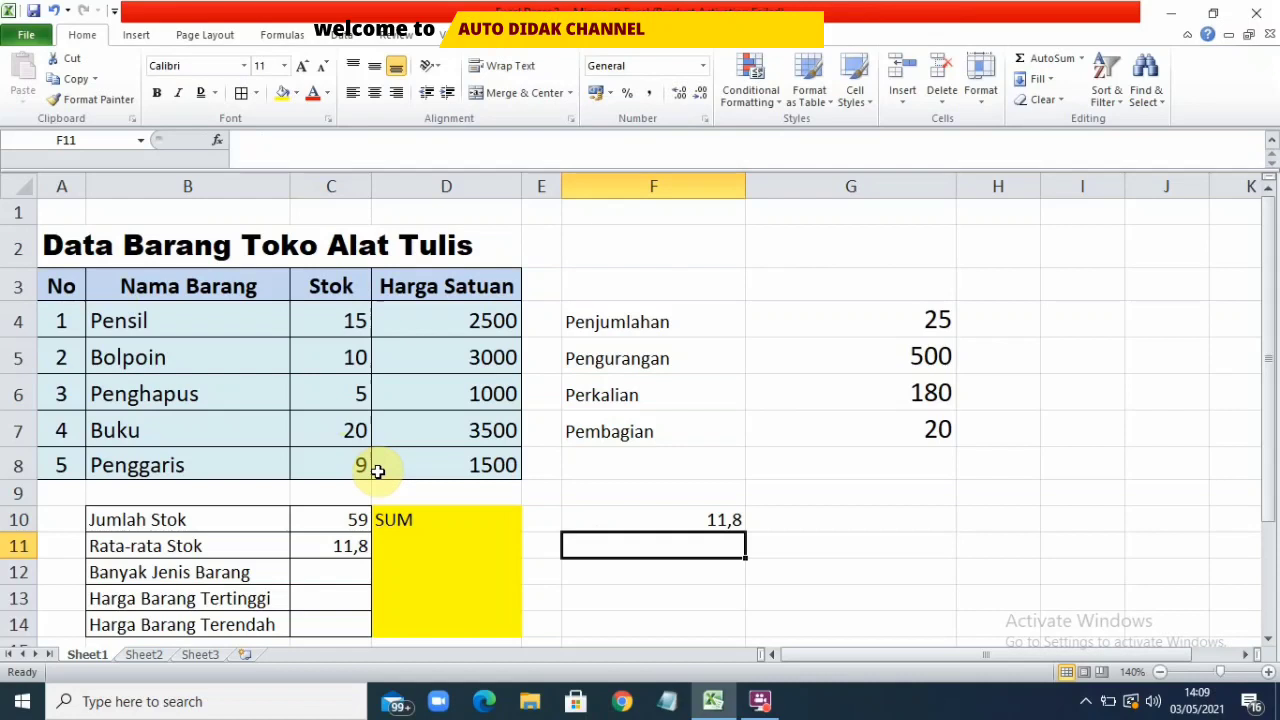
pyautogui.click(611, 521)
# Enter the function label AVERAGE in D11 beside the Rata-rata Stok result
pyautogui.click(331, 550)
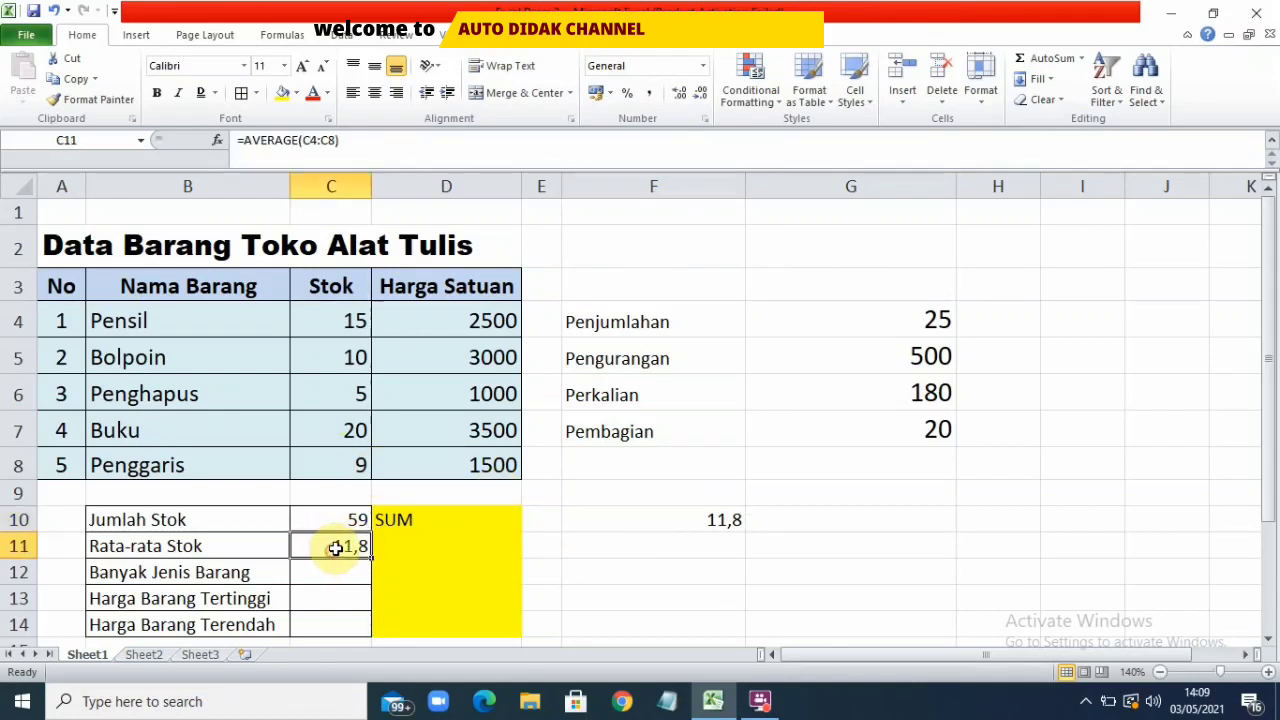
pyautogui.click(416, 552)
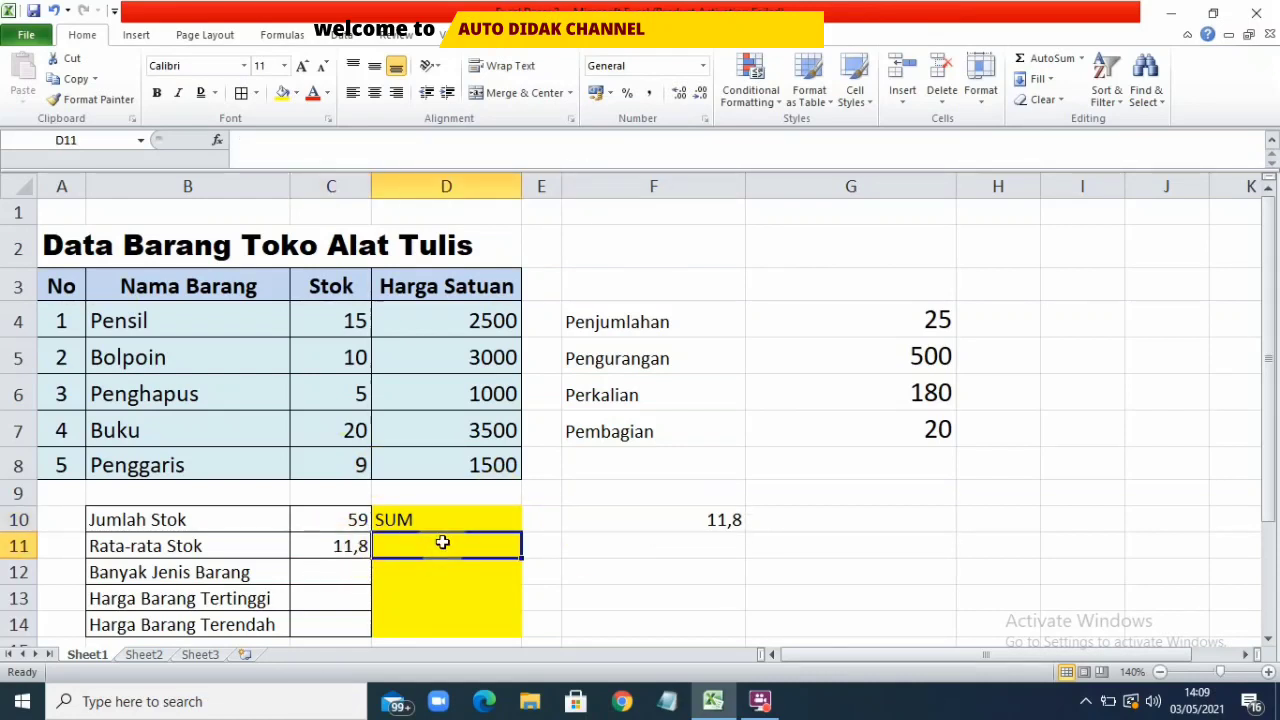
pyautogui.write('AVERAGE')
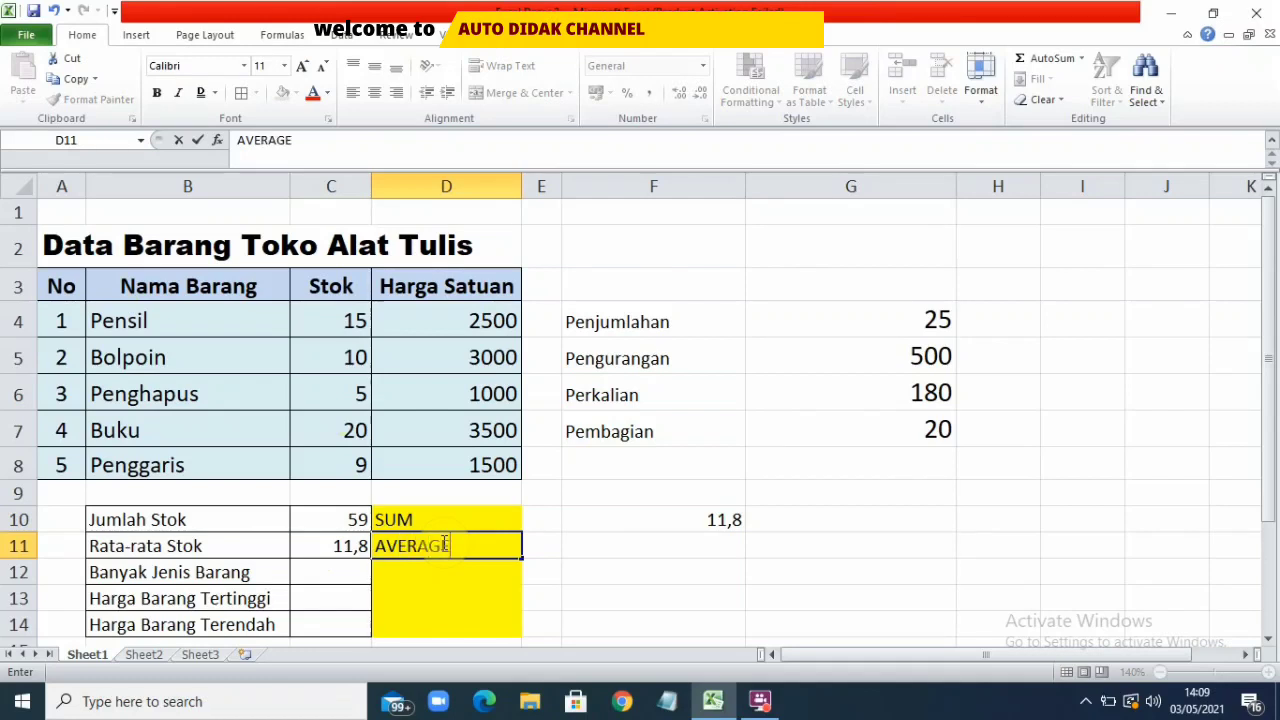
# Enter the formula =COUNT(C4:C8) in C12 to count the item types beside Banyak Jenis Barang
pyautogui.click(330, 571)
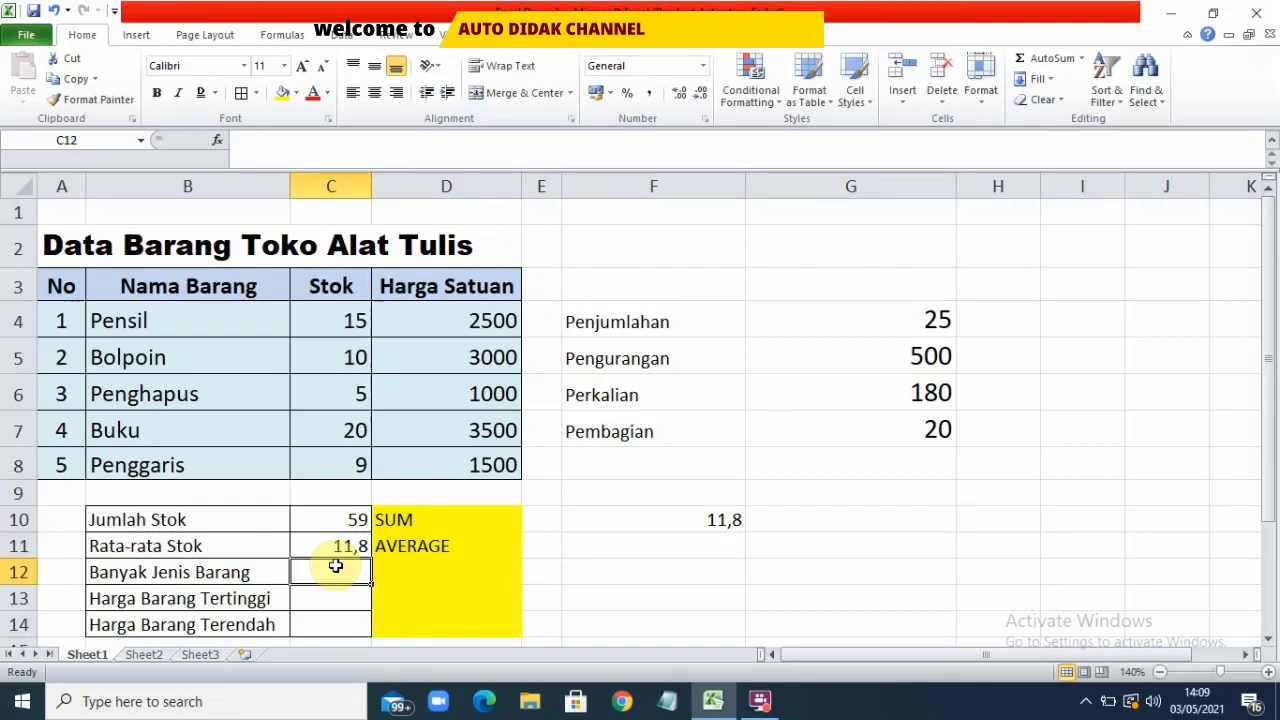
pyautogui.write('=COUNT')
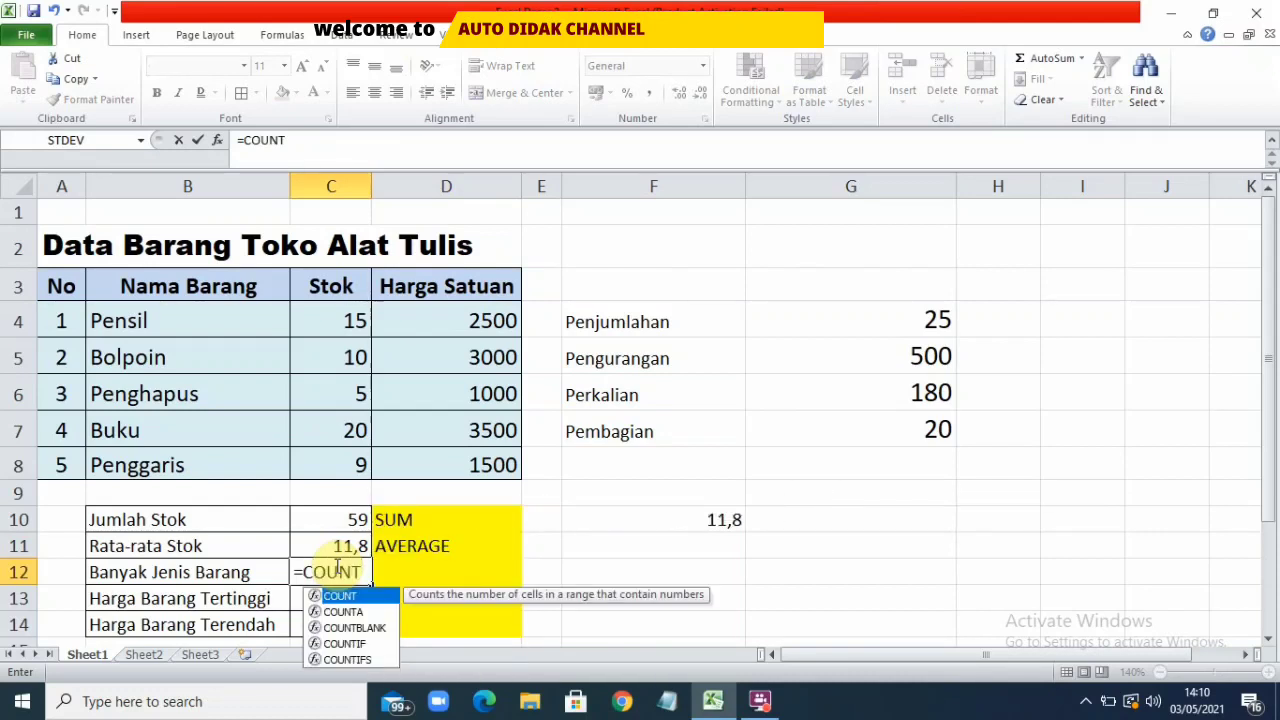
pyautogui.write('(')
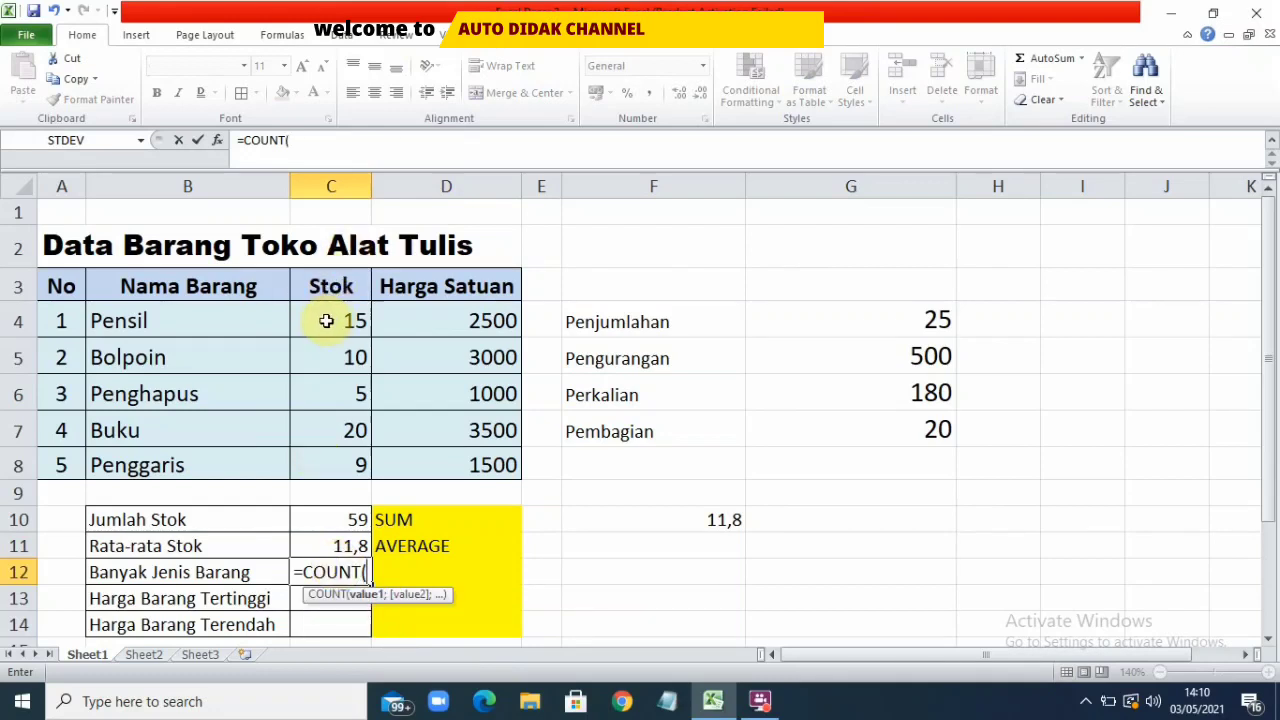
pyautogui.moveTo(326, 317); pyautogui.dragTo(336, 457)
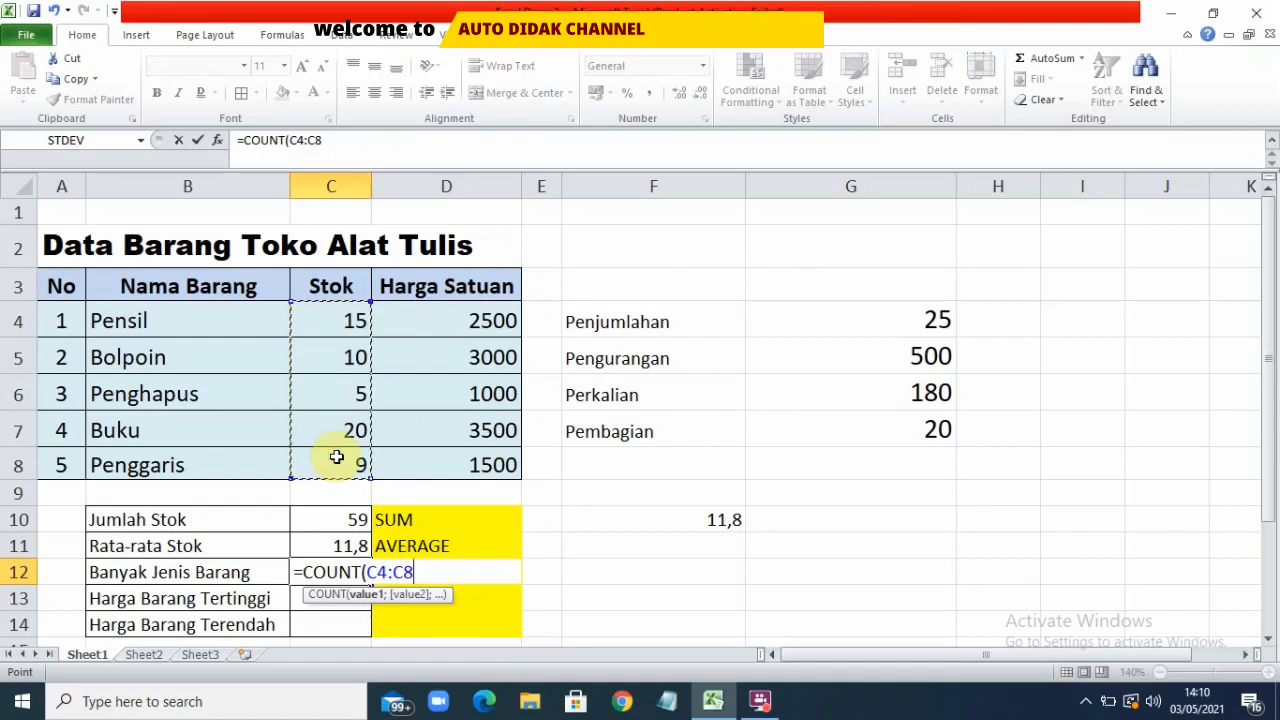
pyautogui.write(')')
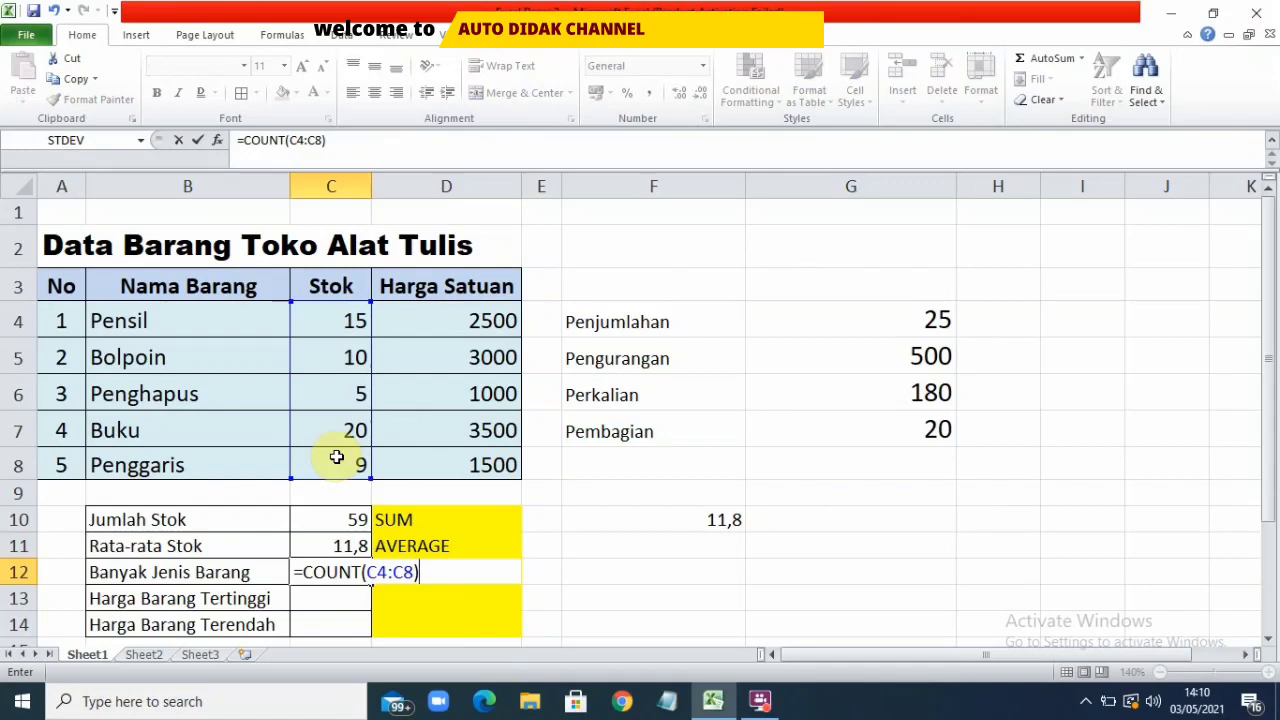
pyautogui.press('Return')
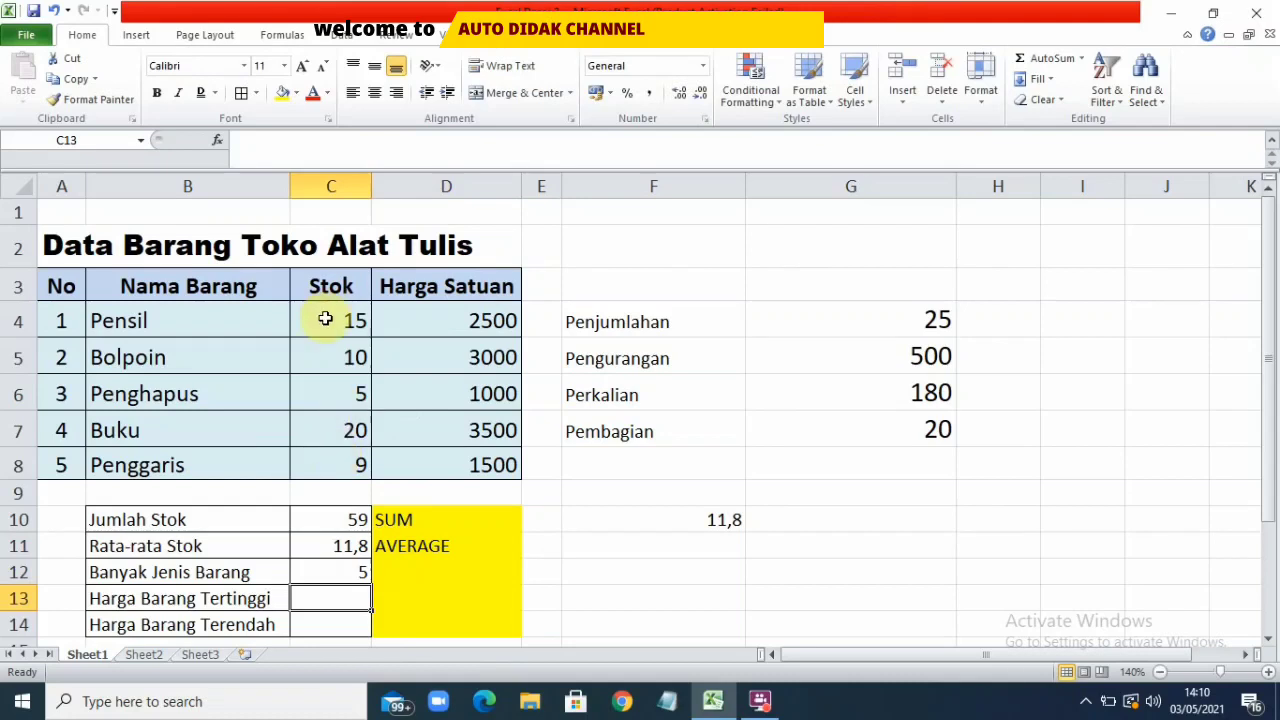
pyautogui.click(327, 571)
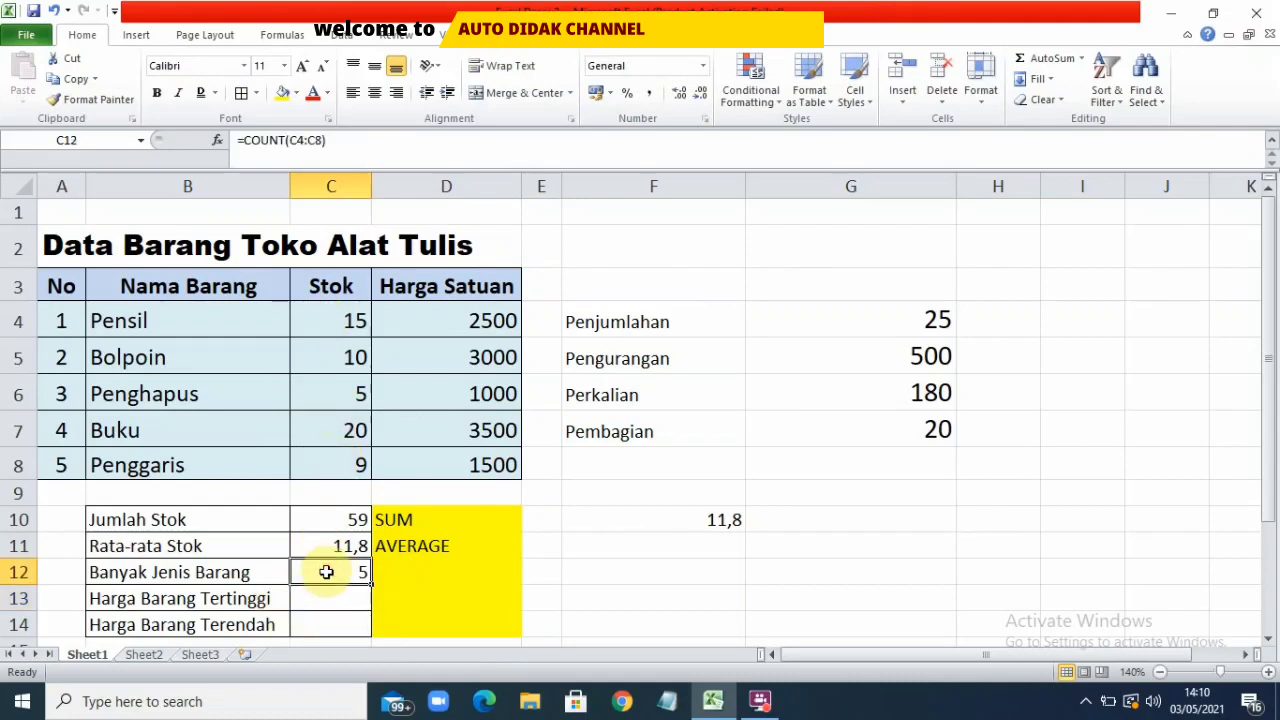
# Replace the Banyak Jenis Barang formula in C12 with =COUNTA(B4:B8) to count the item names
pyautogui.doubleClick(326, 571)
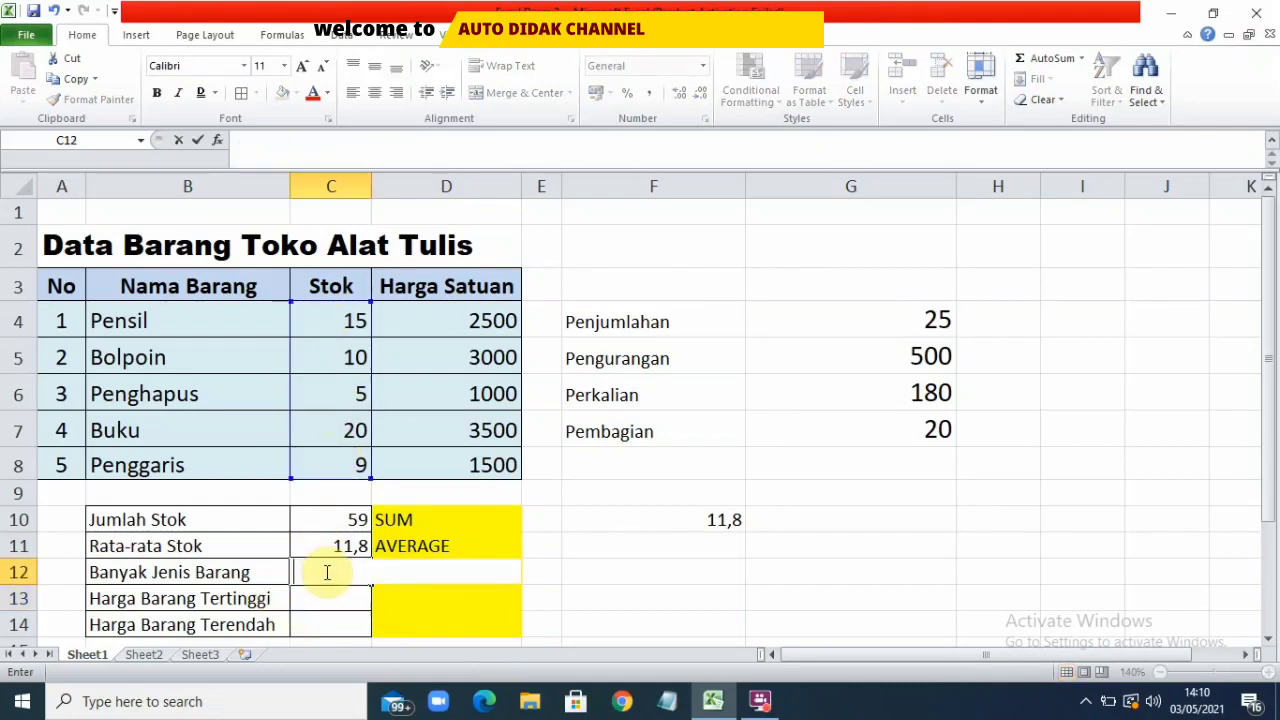
pyautogui.write('=')
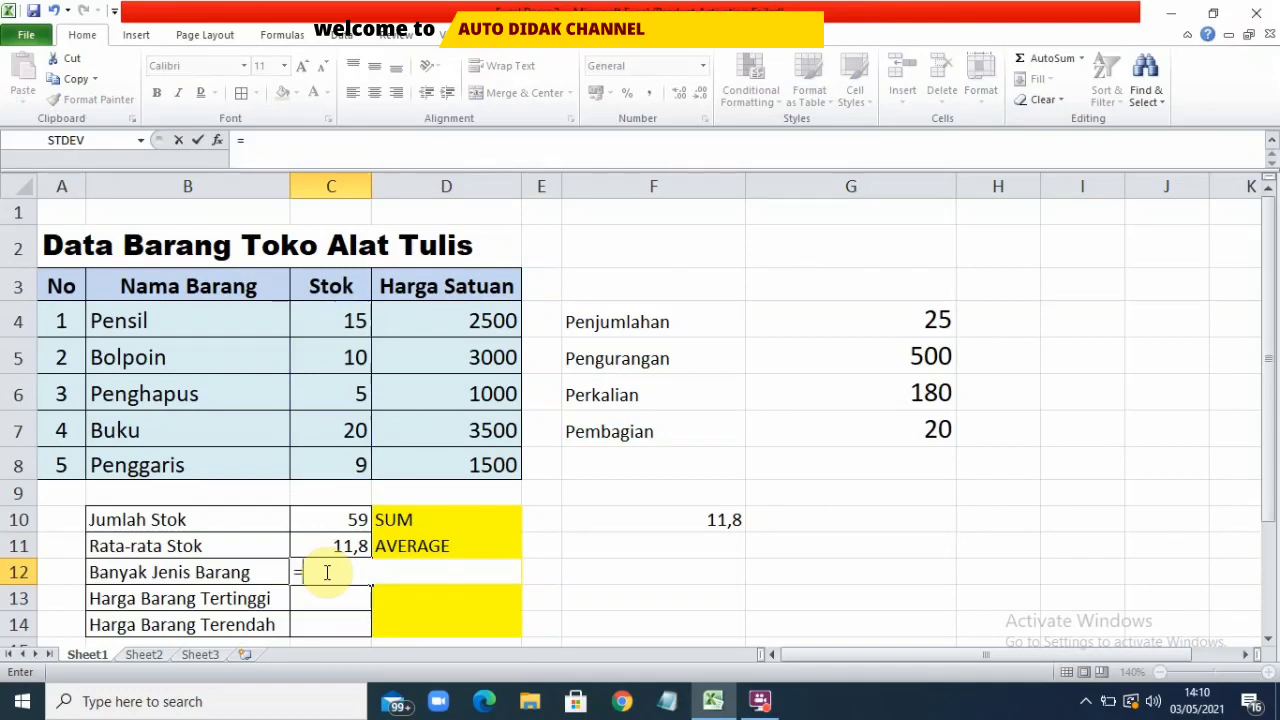
pyautogui.write('COU')
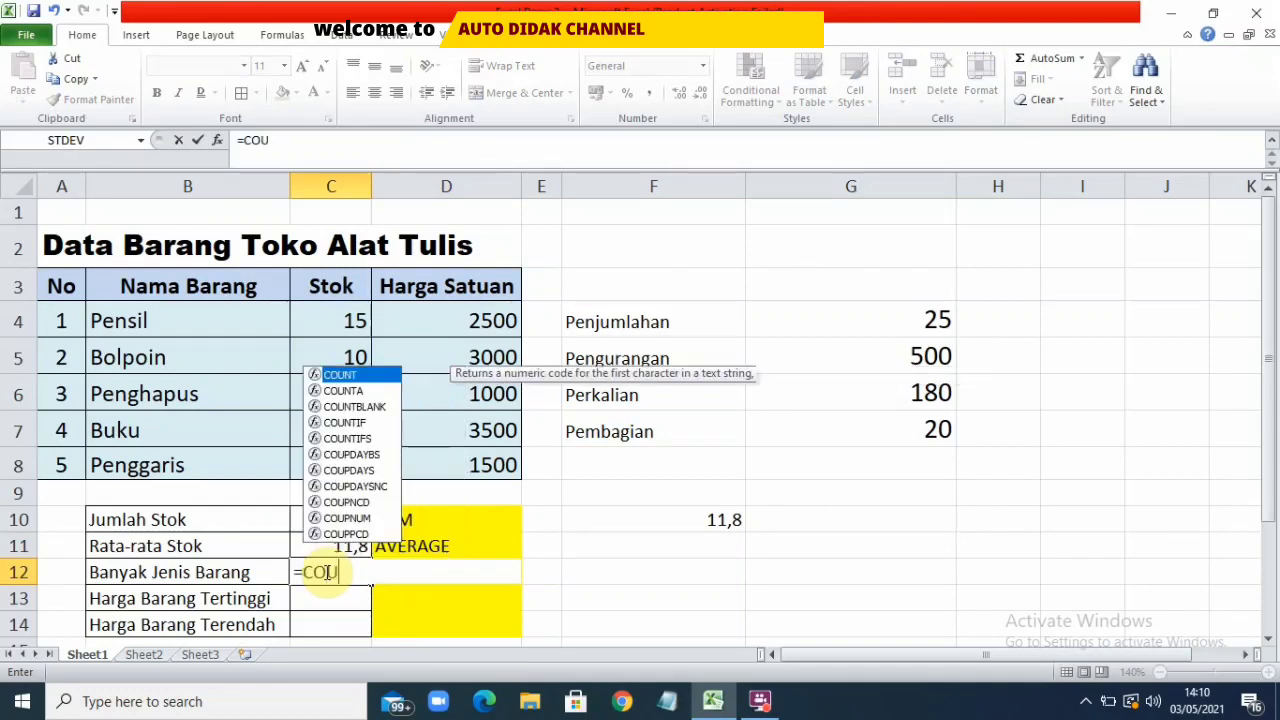
pyautogui.write('NTA')
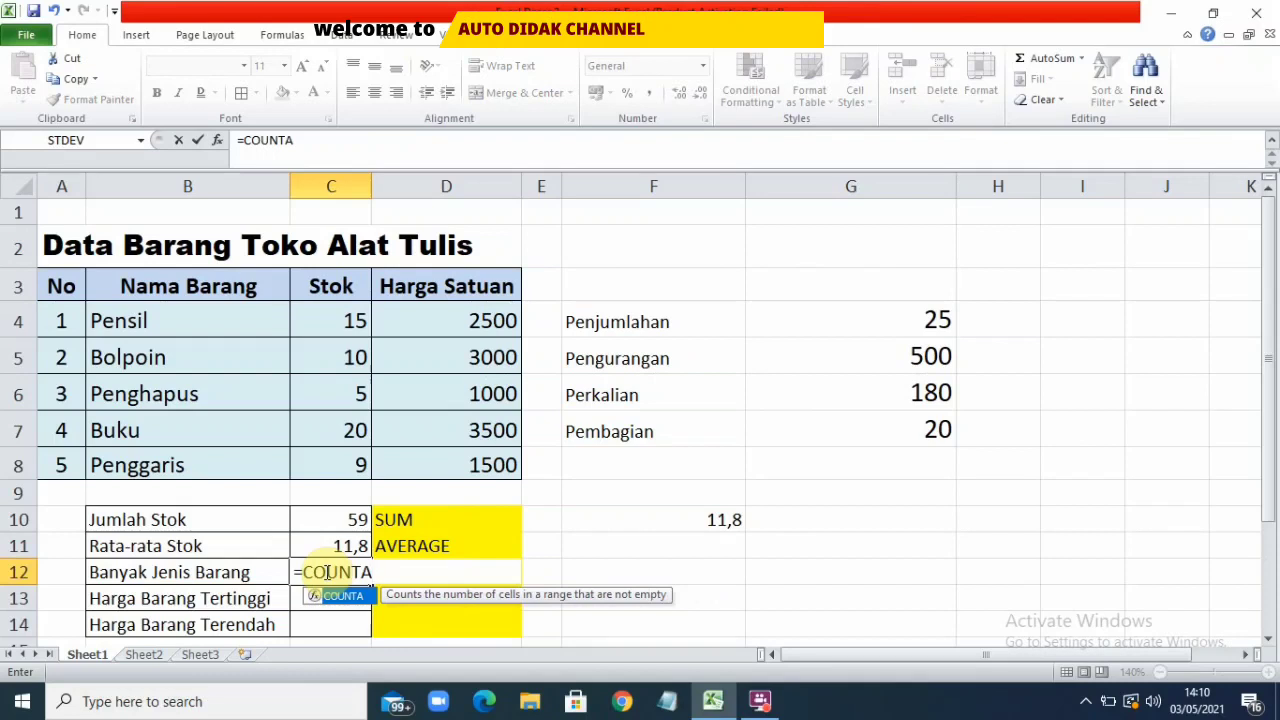
pyautogui.write('(')
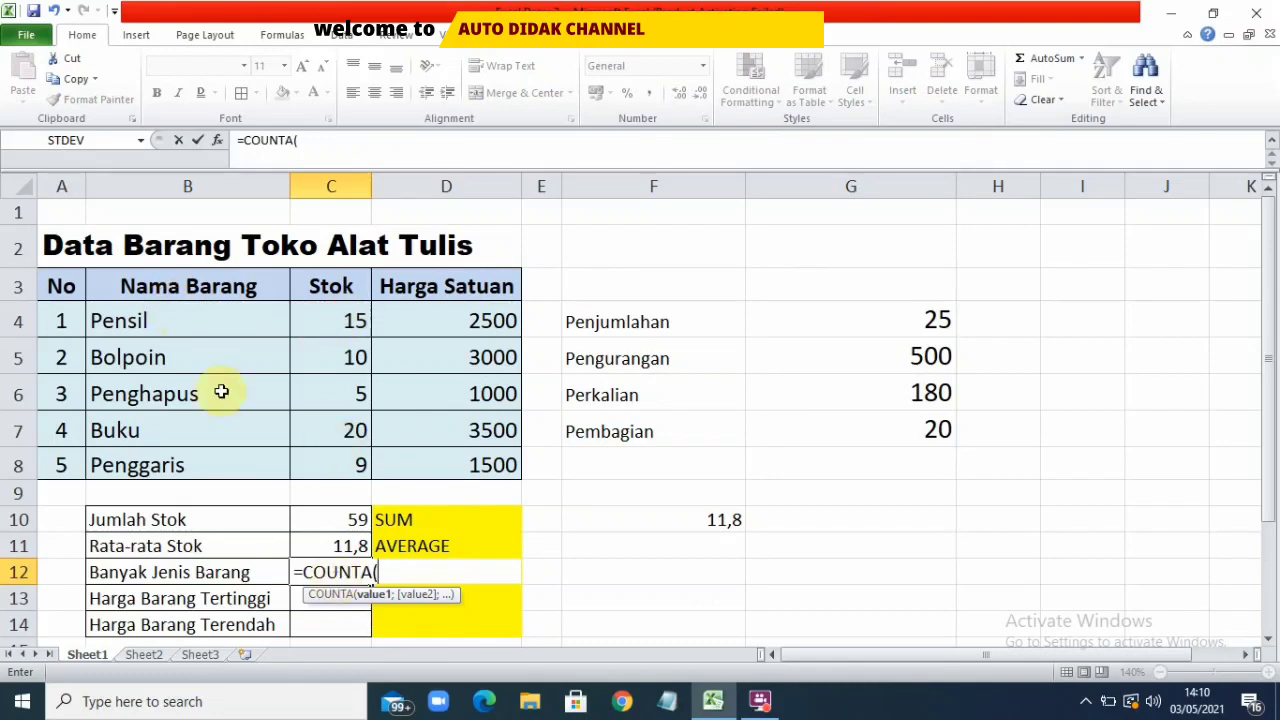
pyautogui.moveTo(174, 318); pyautogui.dragTo(177, 460)
pyautogui.write(')')
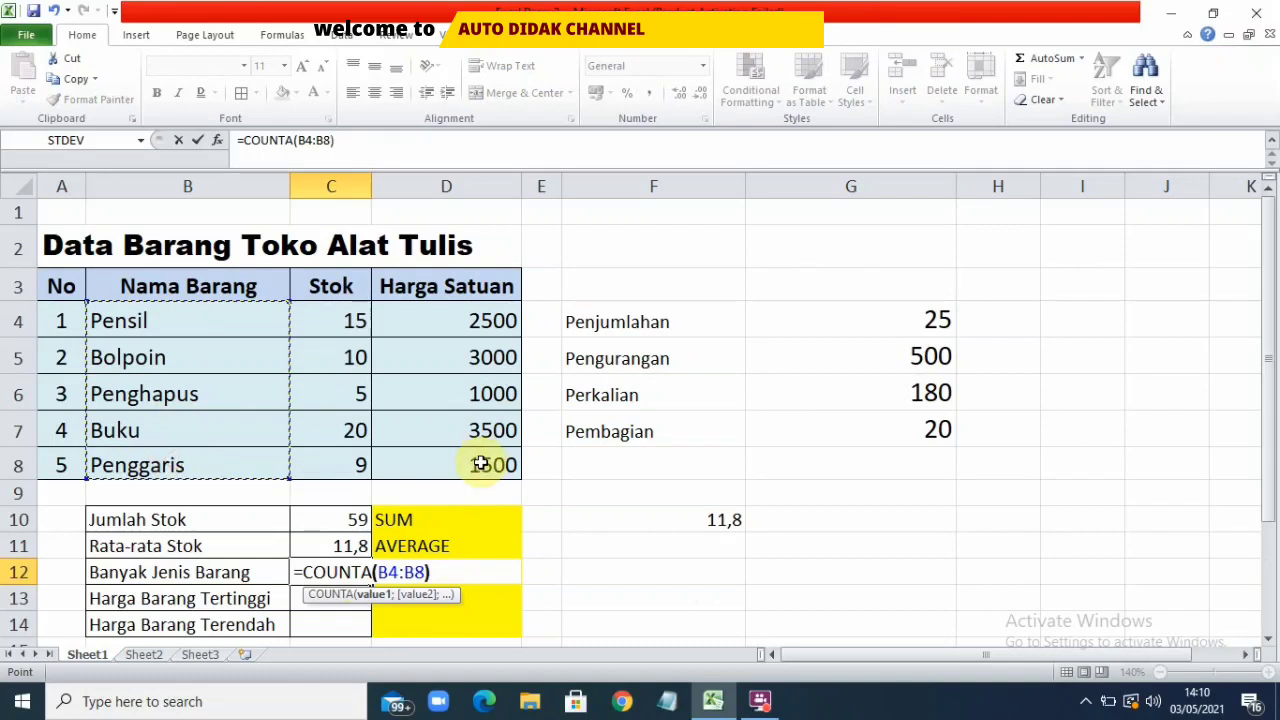
pyautogui.press('Return')
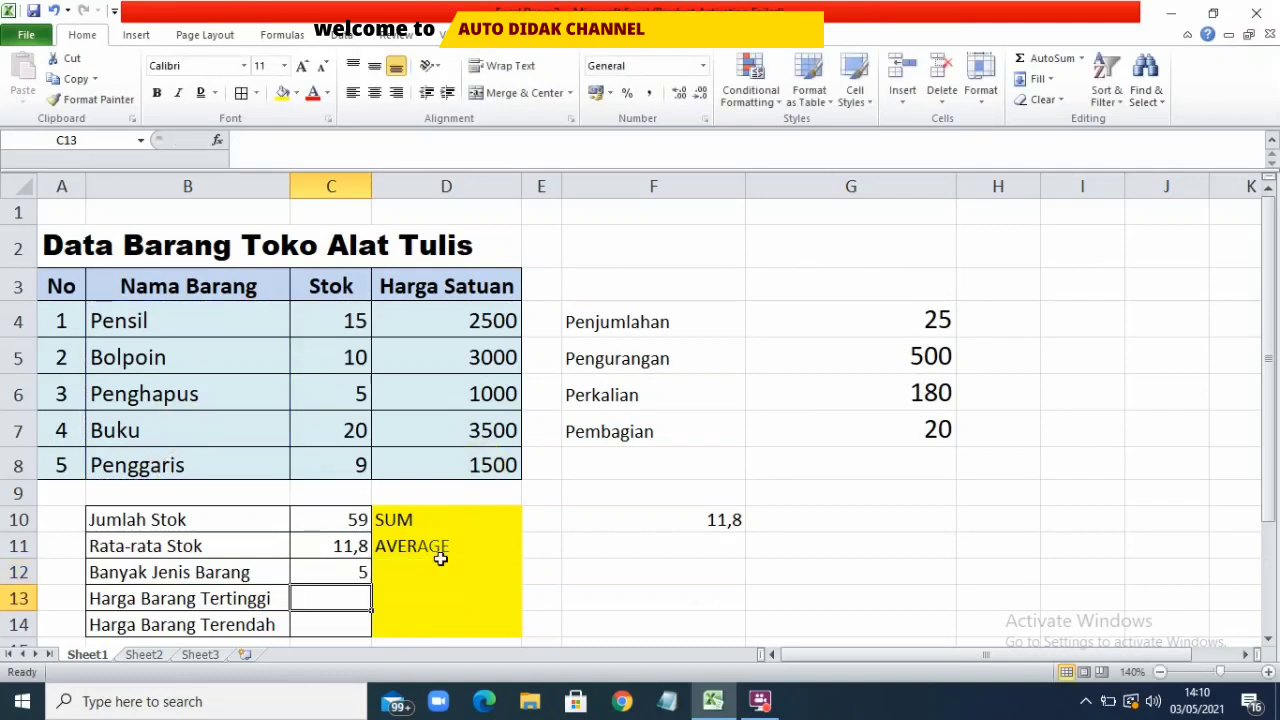
pyautogui.click(348, 571)
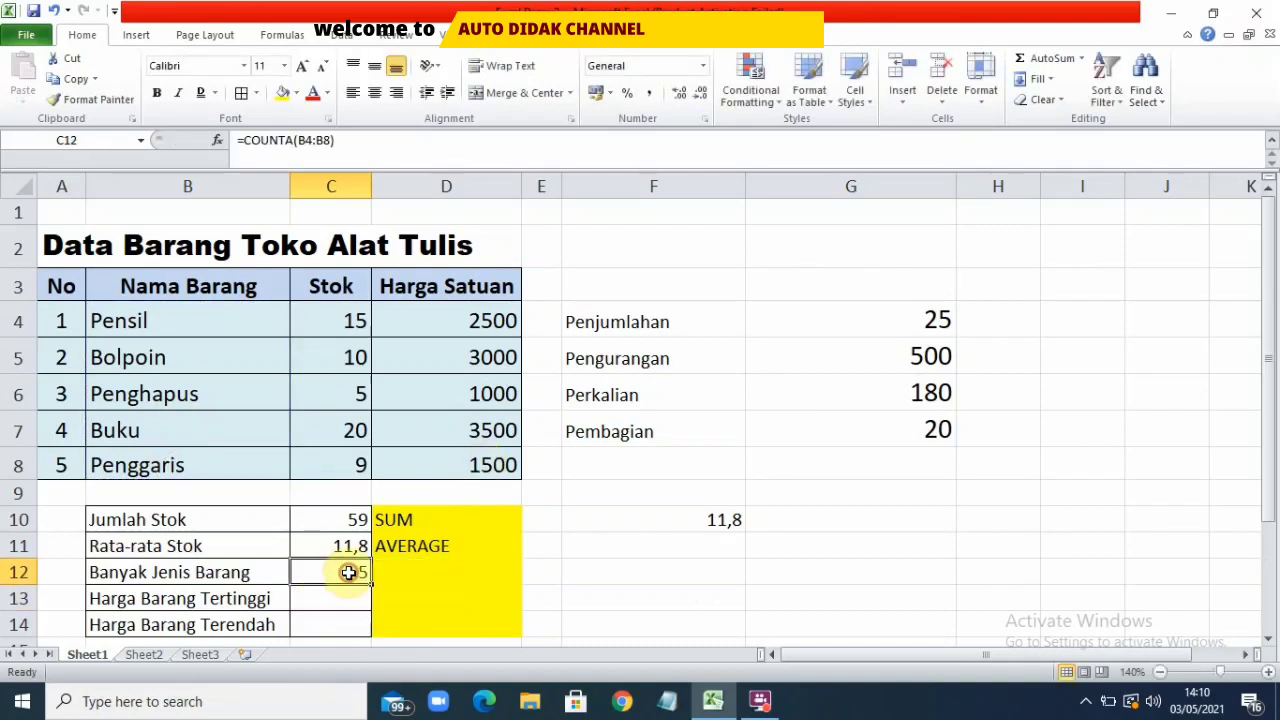
# Enter the trial formula =COUNT(B4:B8) in F12 to test COUNT on the text in the Nama Barang column
pyautogui.click(441, 566)
pyautogui.click(576, 578)
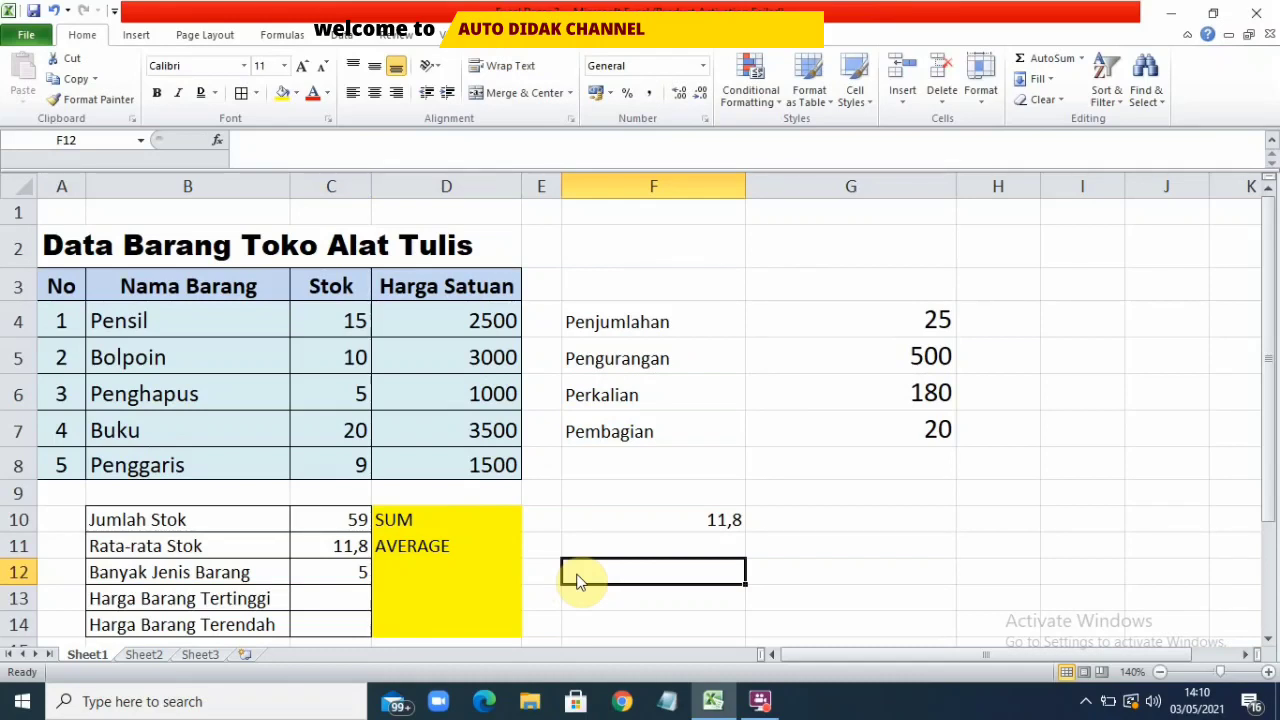
pyautogui.write('=')
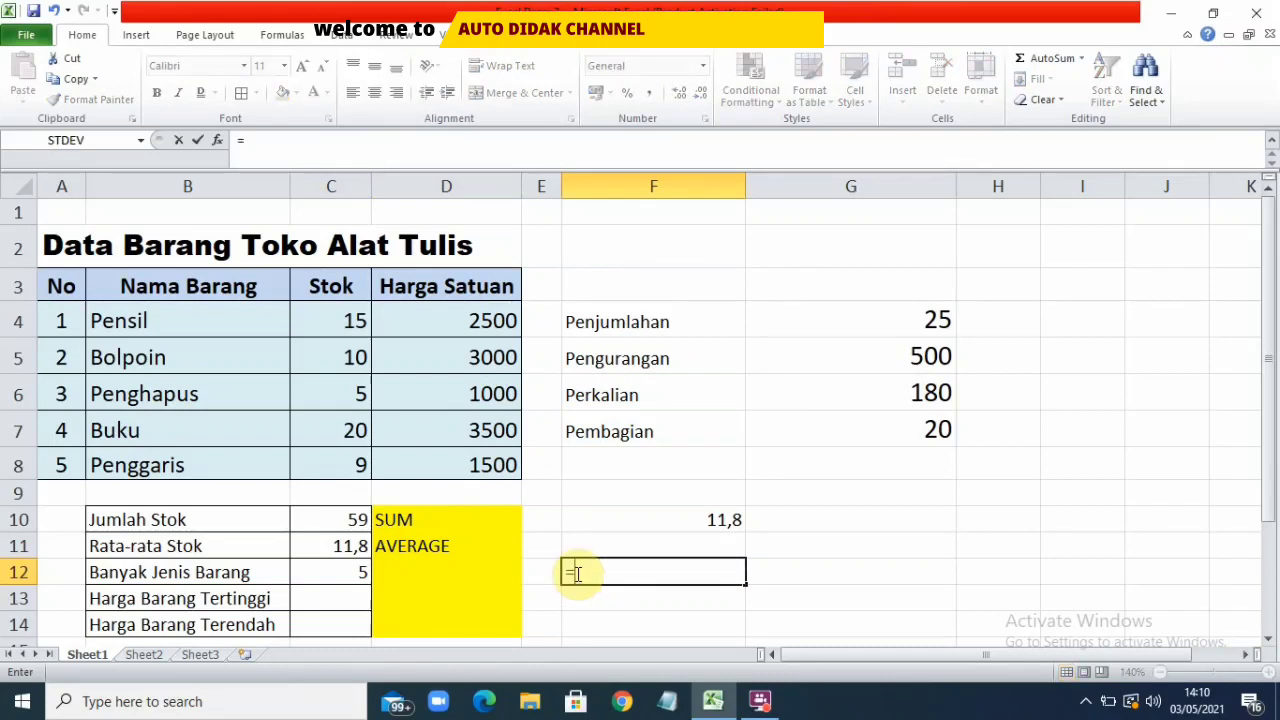
pyautogui.write('COUNT(')
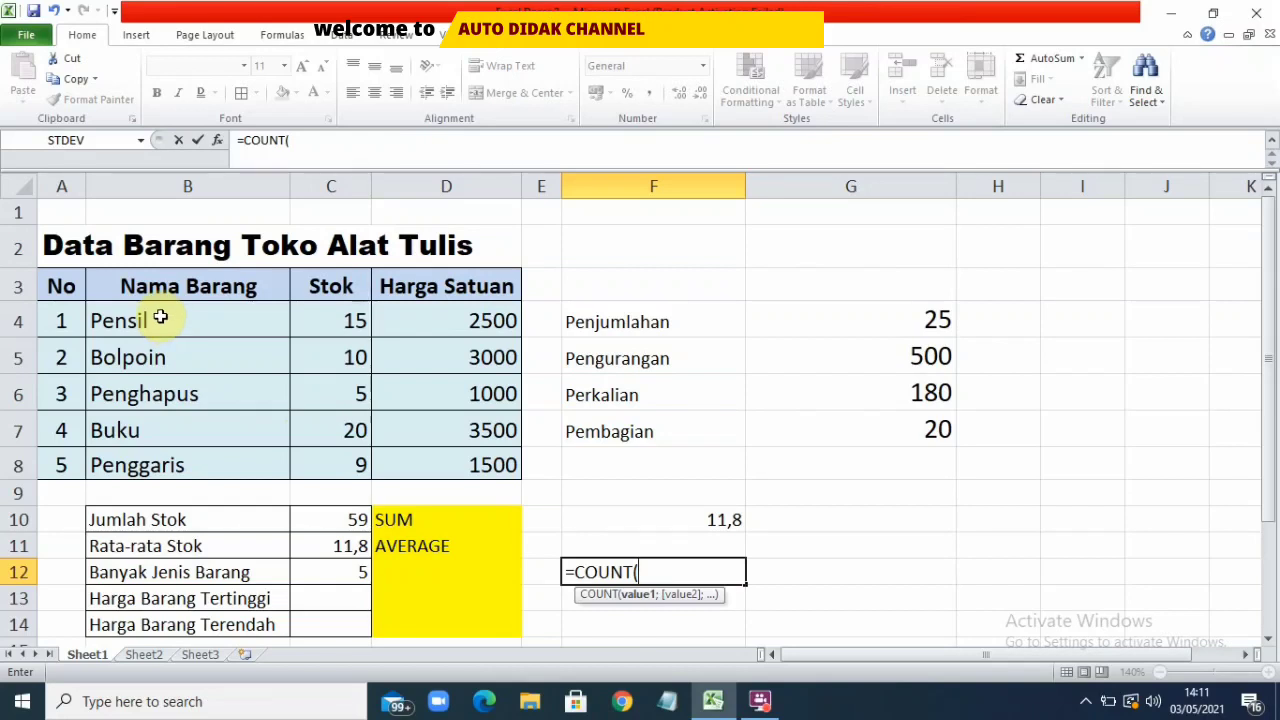
pyautogui.moveTo(160, 317); pyautogui.dragTo(257, 446)
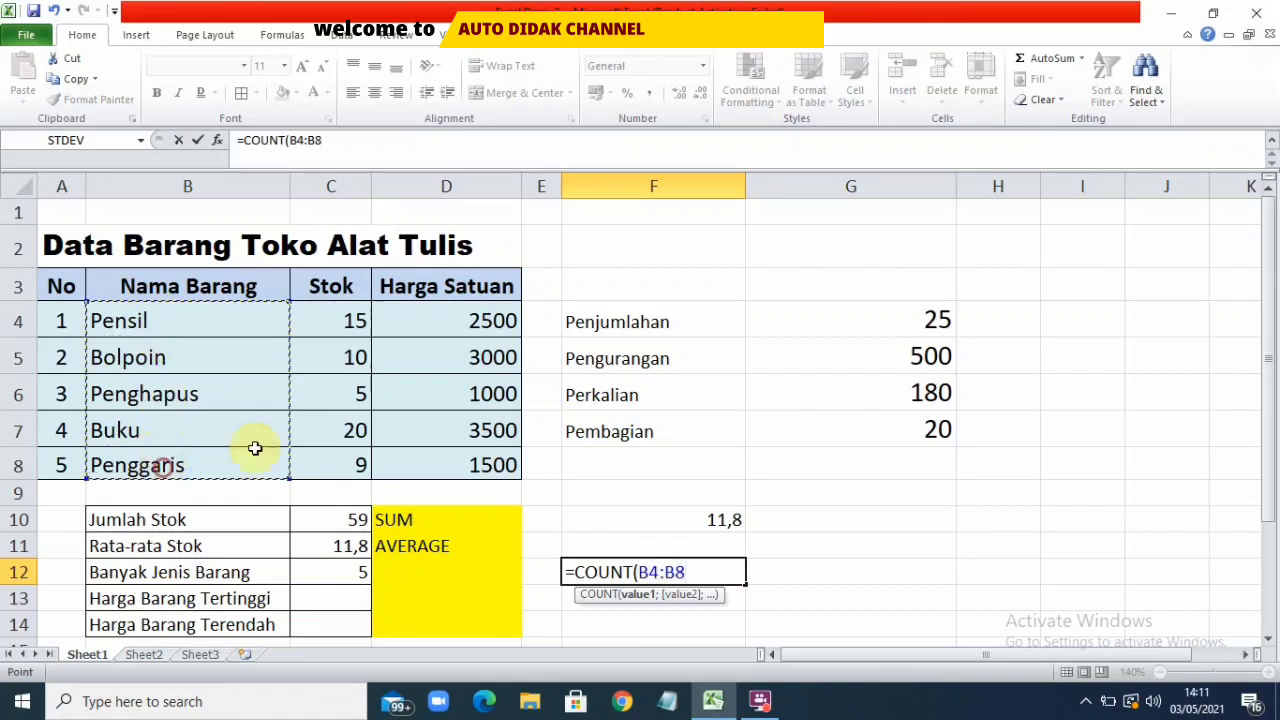
pyautogui.write(')')
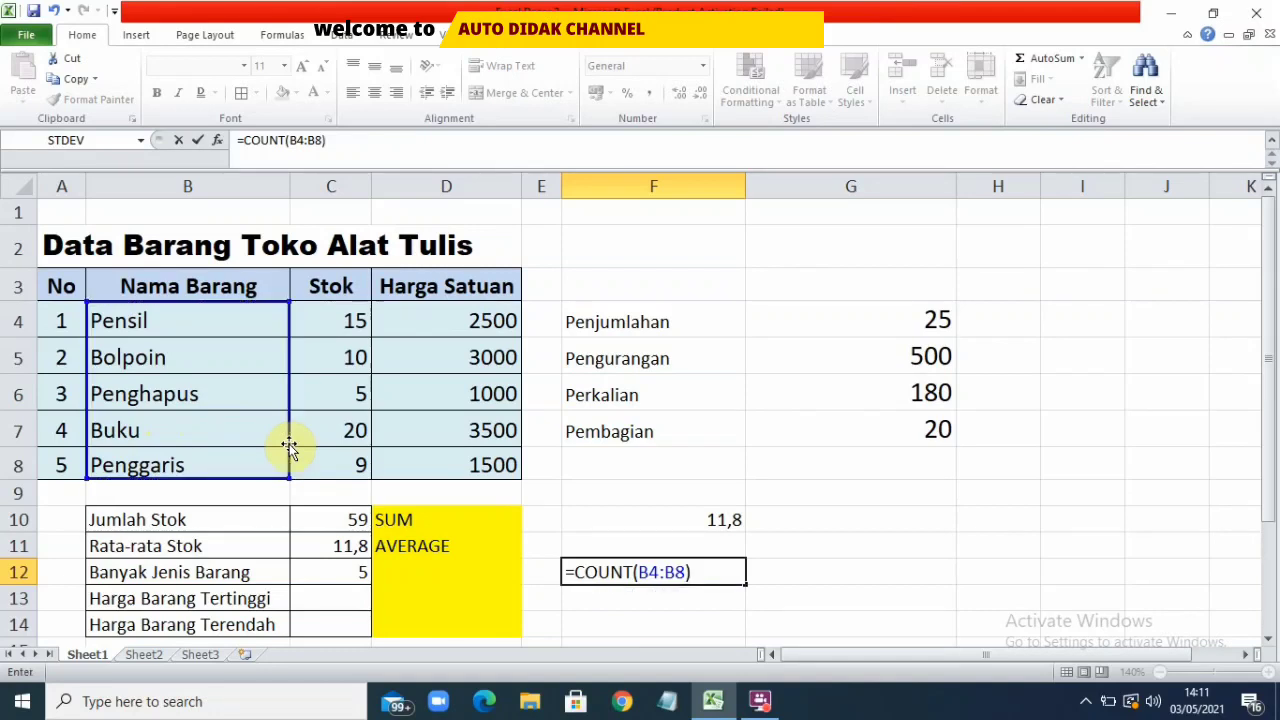
pyautogui.press('Return')
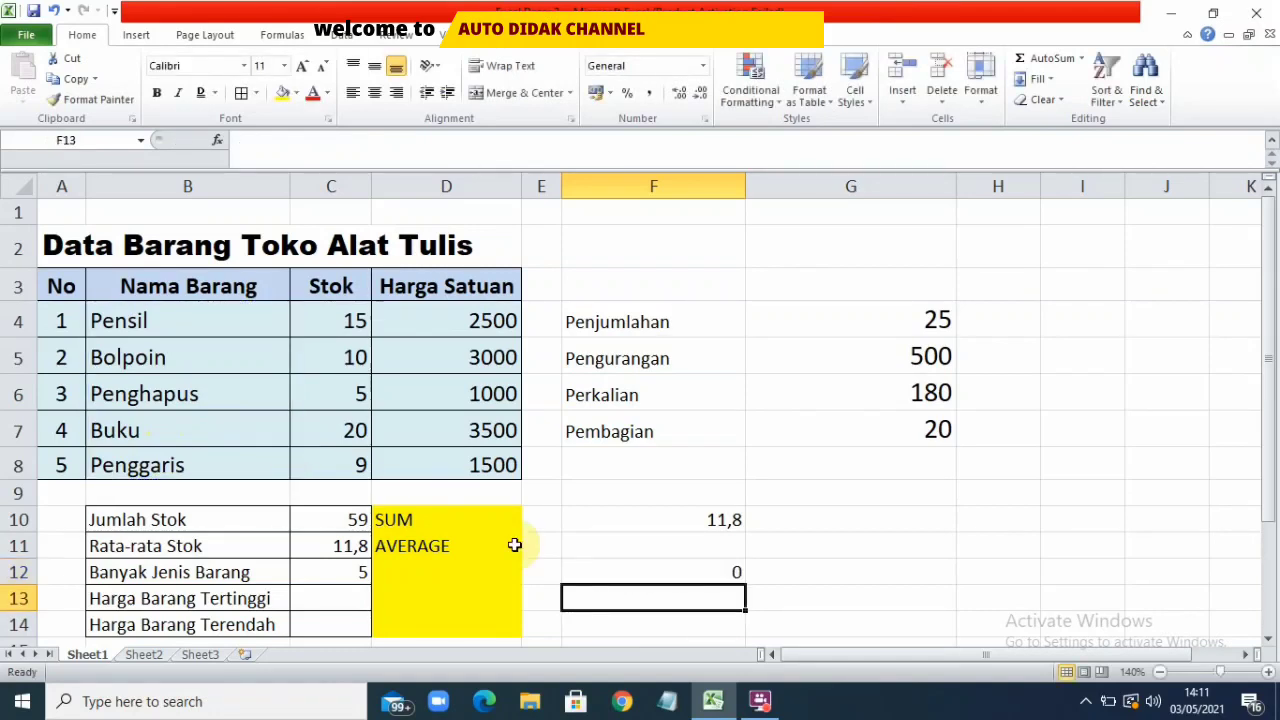
# Replace the trial formula in F12 with =COUNTA(C4:C8) to test COUNTA on the numeric Stok column
pyautogui.click(640, 576)
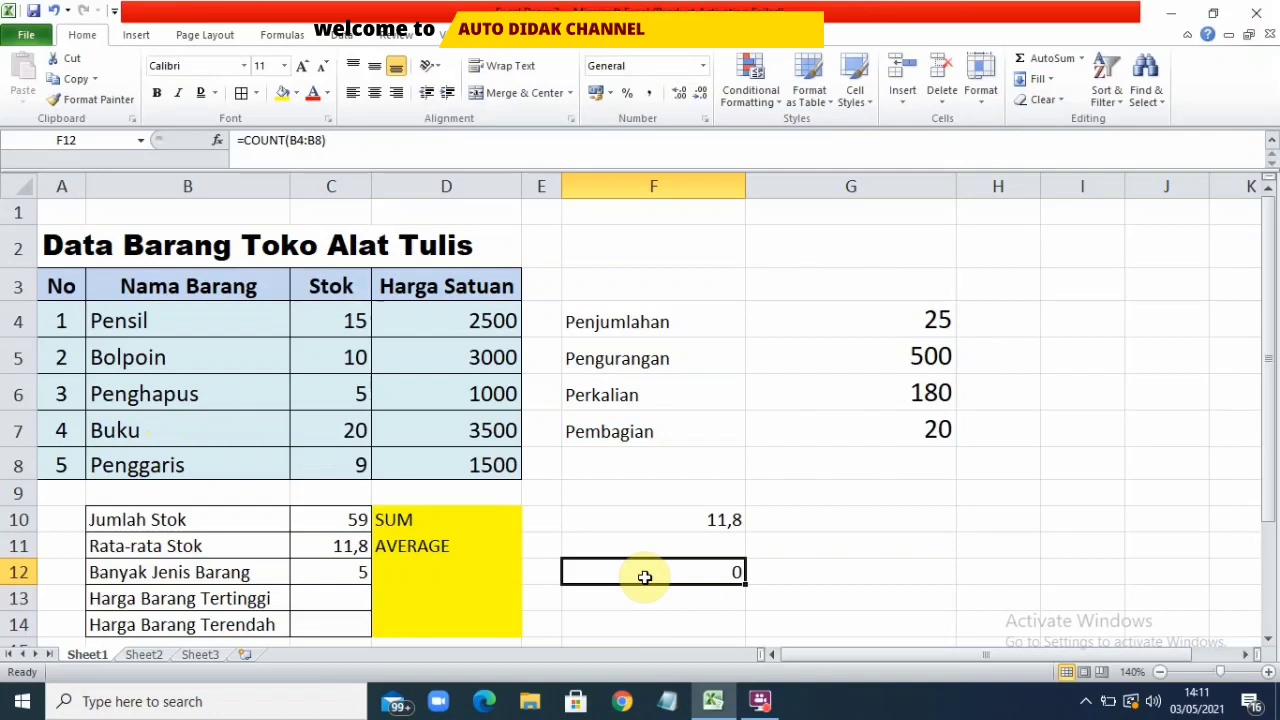
pyautogui.press('BackSpace')
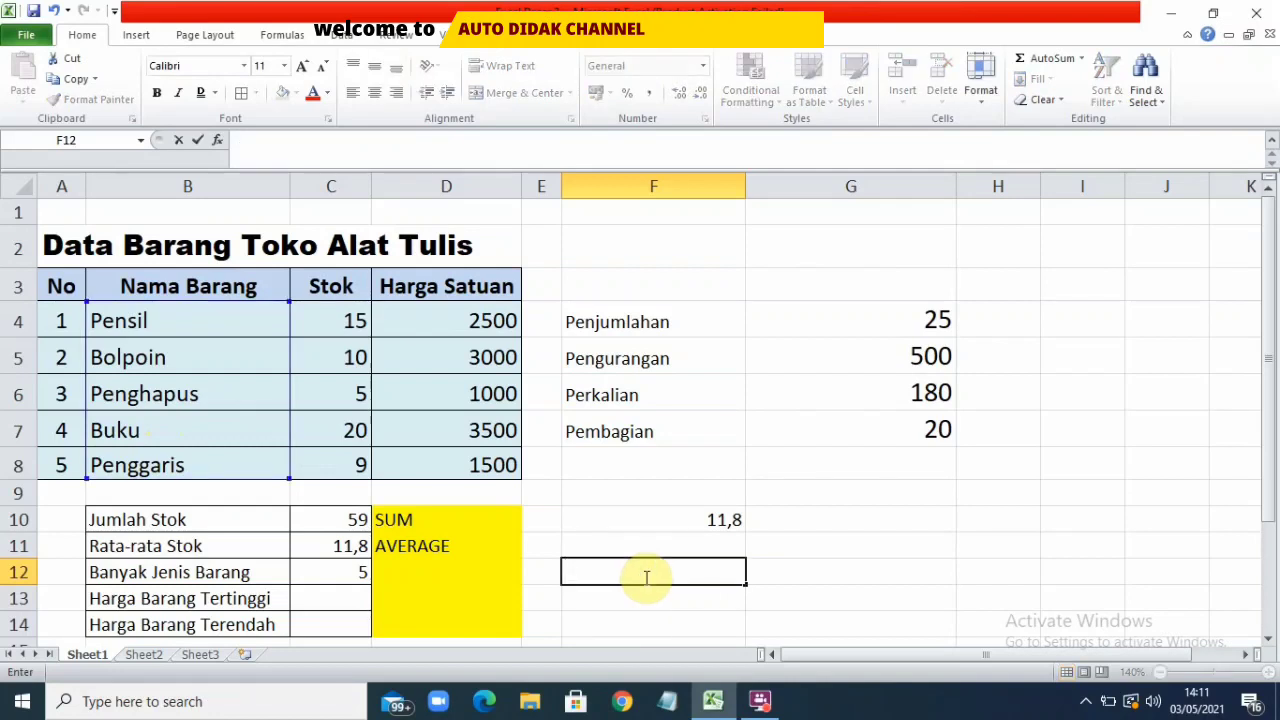
pyautogui.write('COU')
pyautogui.press('BackSpace')
pyautogui.press('BackSpace')
pyautogui.press('BackSpace')
pyautogui.write('=')
pyautogui.press('BackSpace')
pyautogui.write('=')
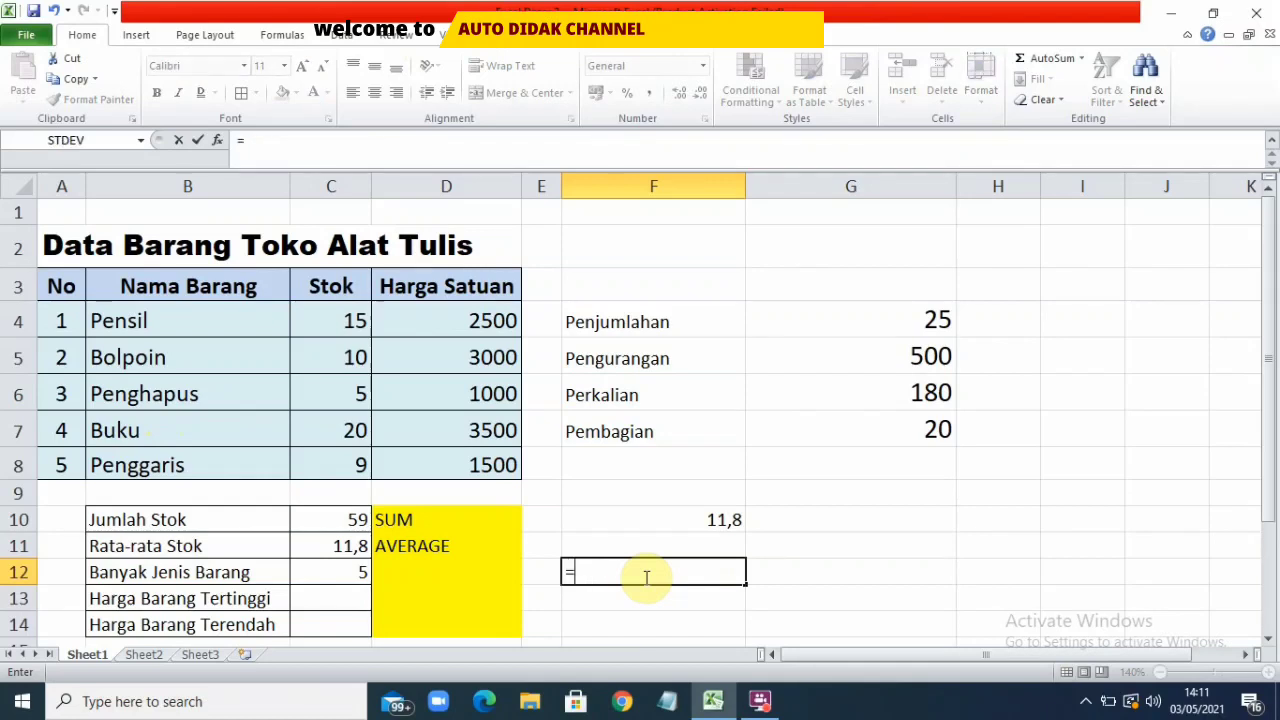
pyautogui.write('COUNTA')
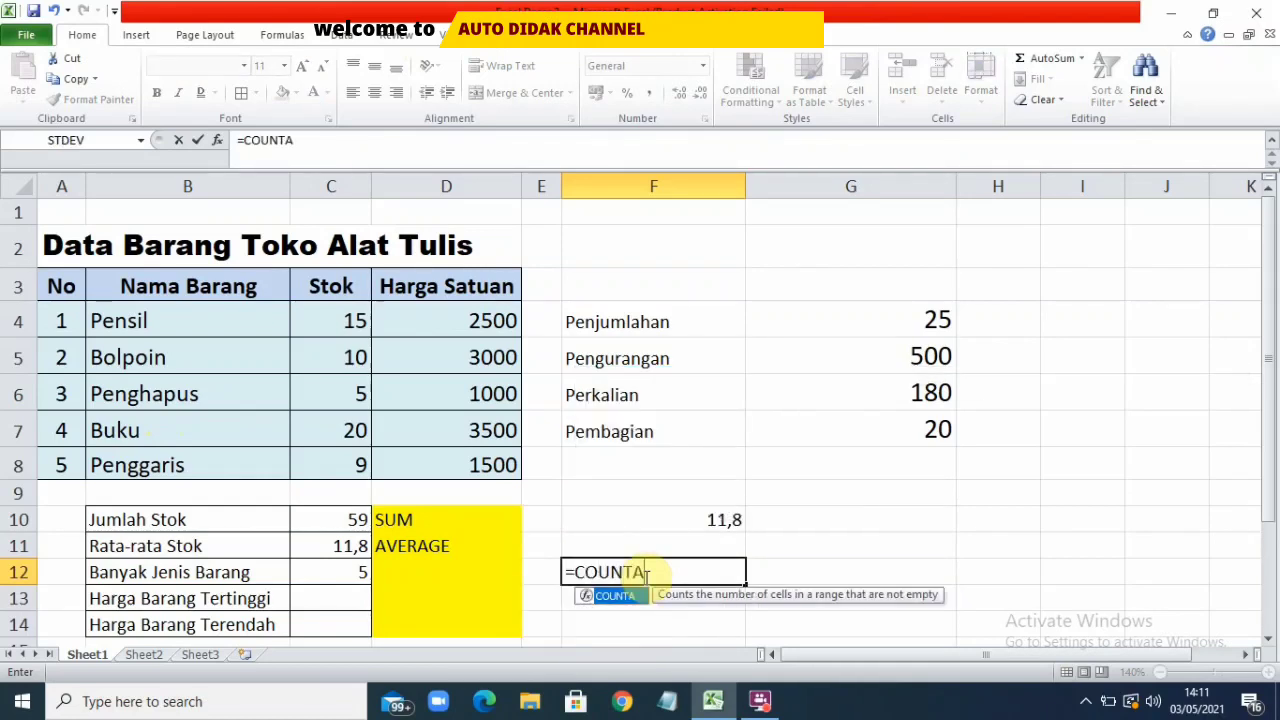
pyautogui.write('(')
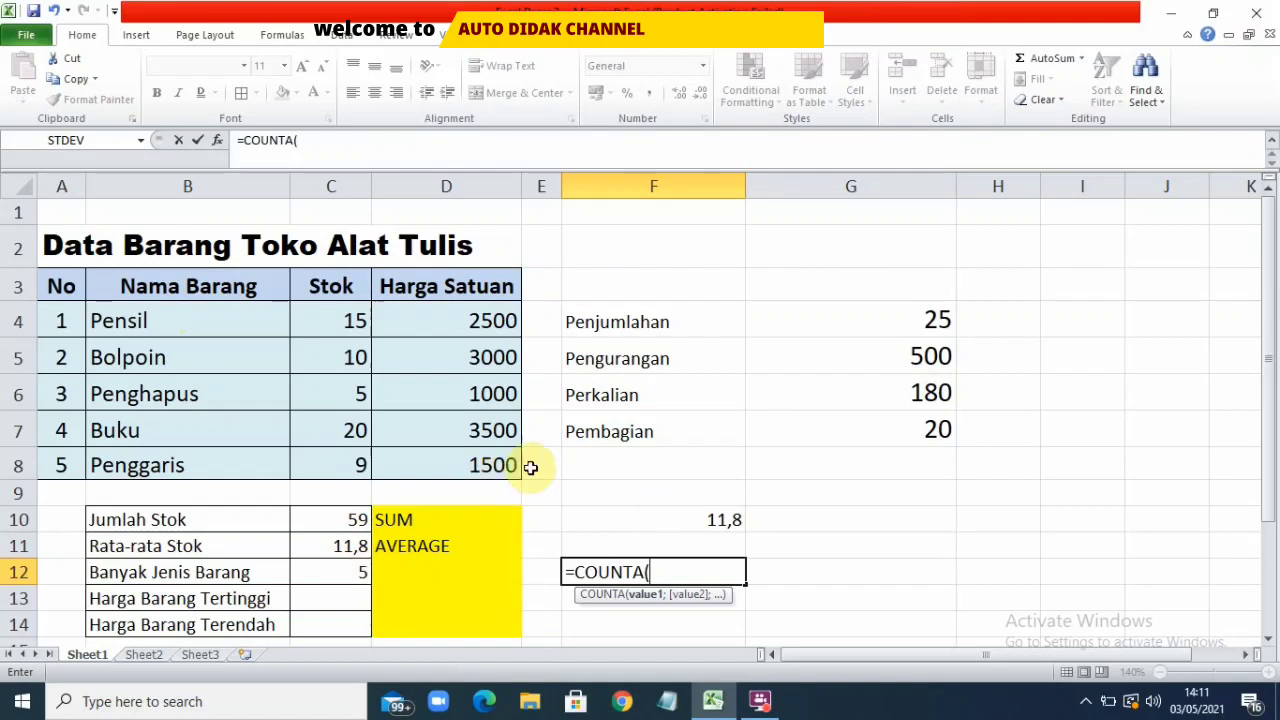
pyautogui.moveTo(352, 315); pyautogui.dragTo(329, 466)
pyautogui.write(')')
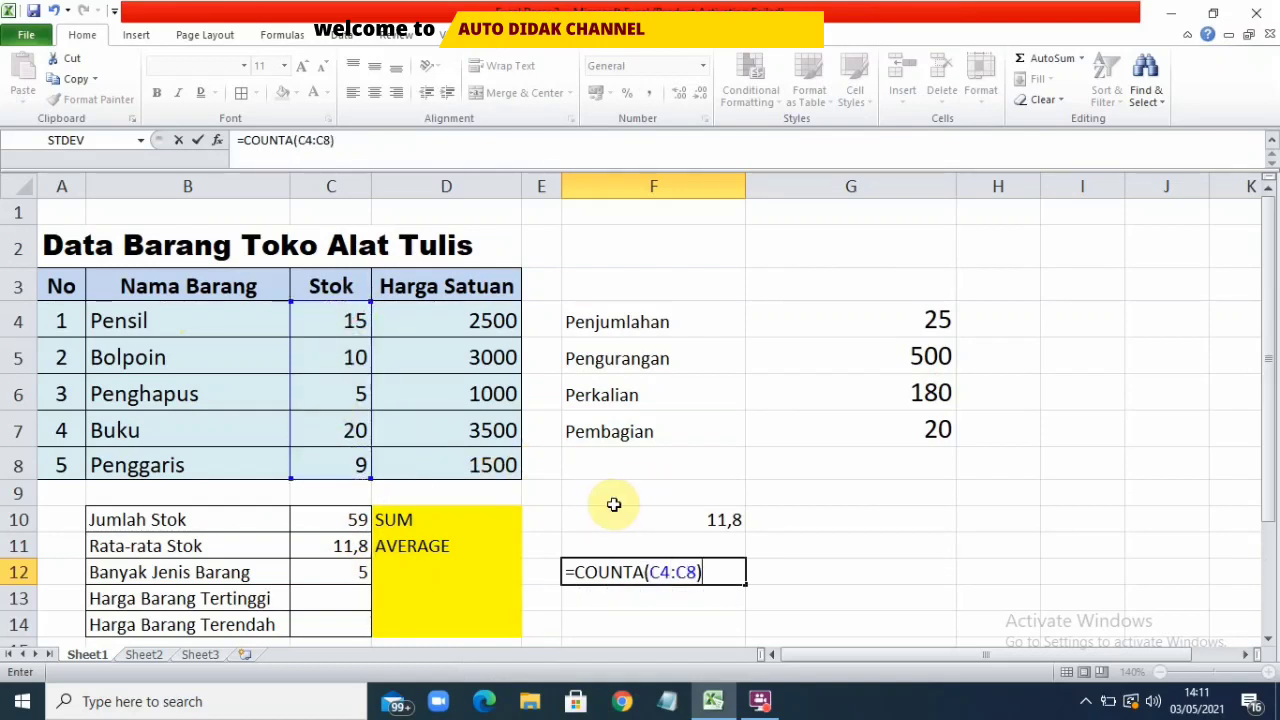
pyautogui.press('Return')
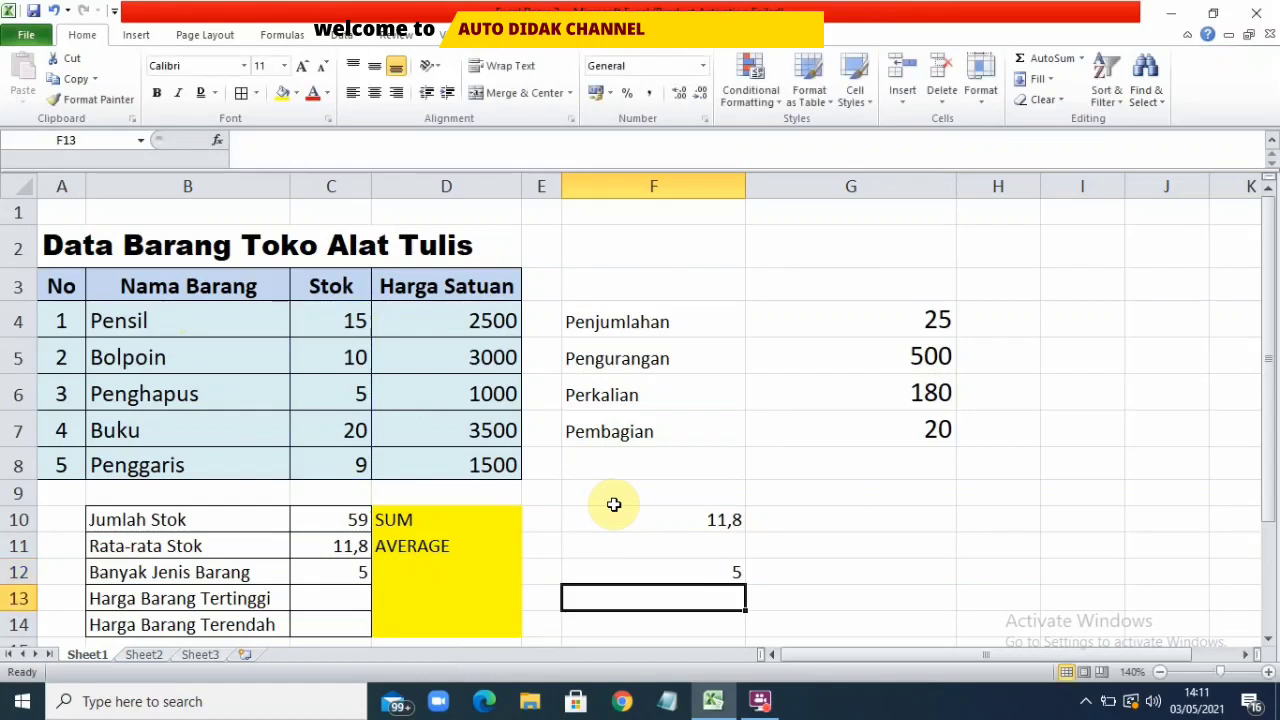
pyautogui.click(709, 575)
# Enter the function label COUNTA in D12 beside the Banyak Jenis Barang result
pyautogui.click(414, 576)
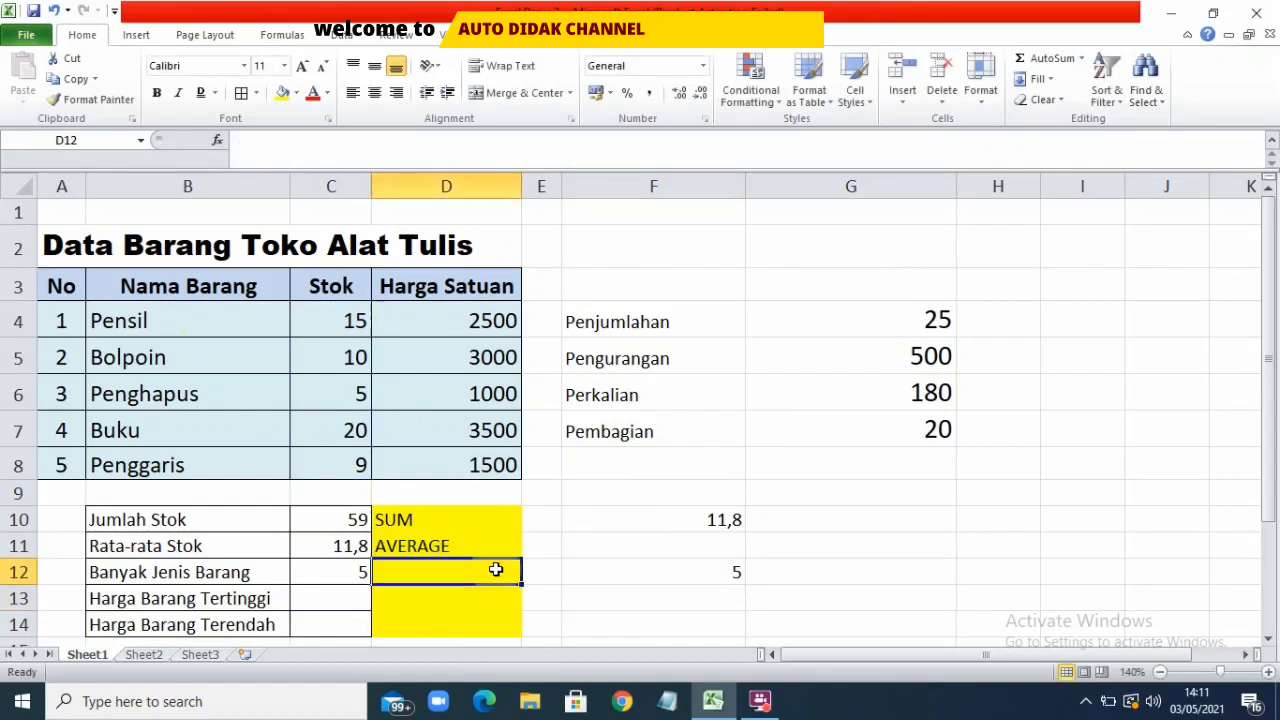
pyautogui.write('C')
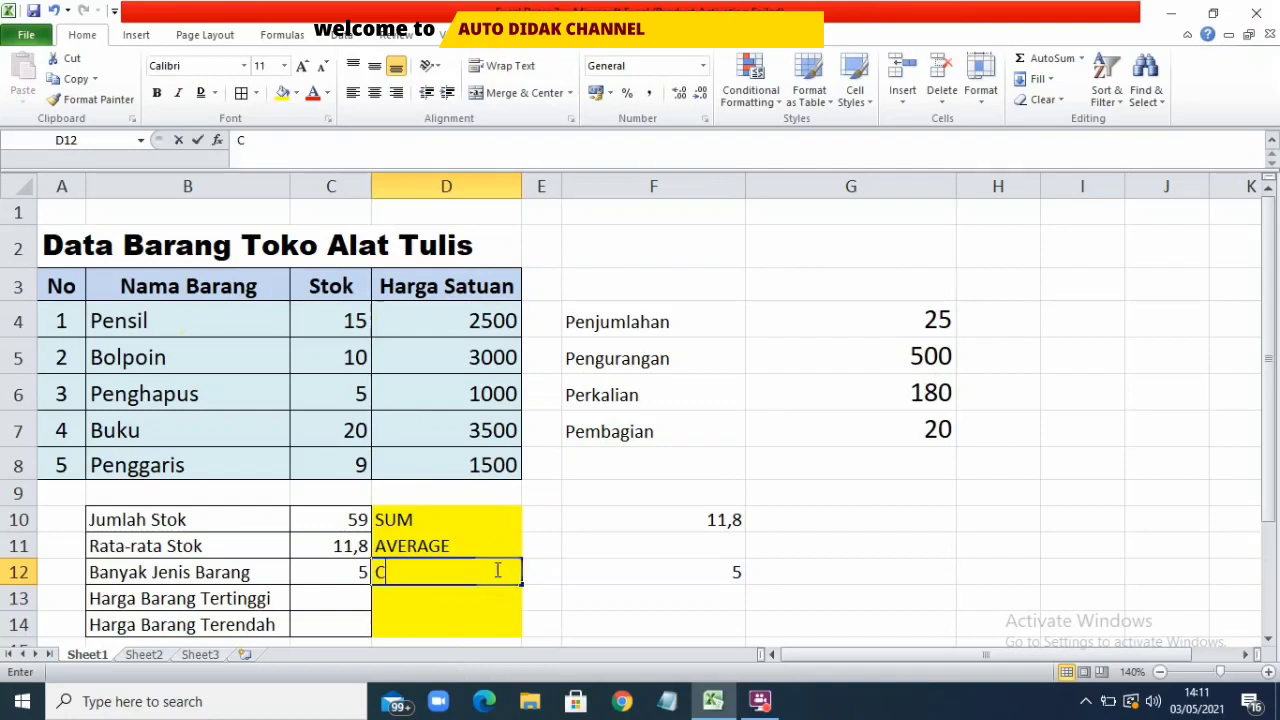
pyautogui.write('OUNTA')
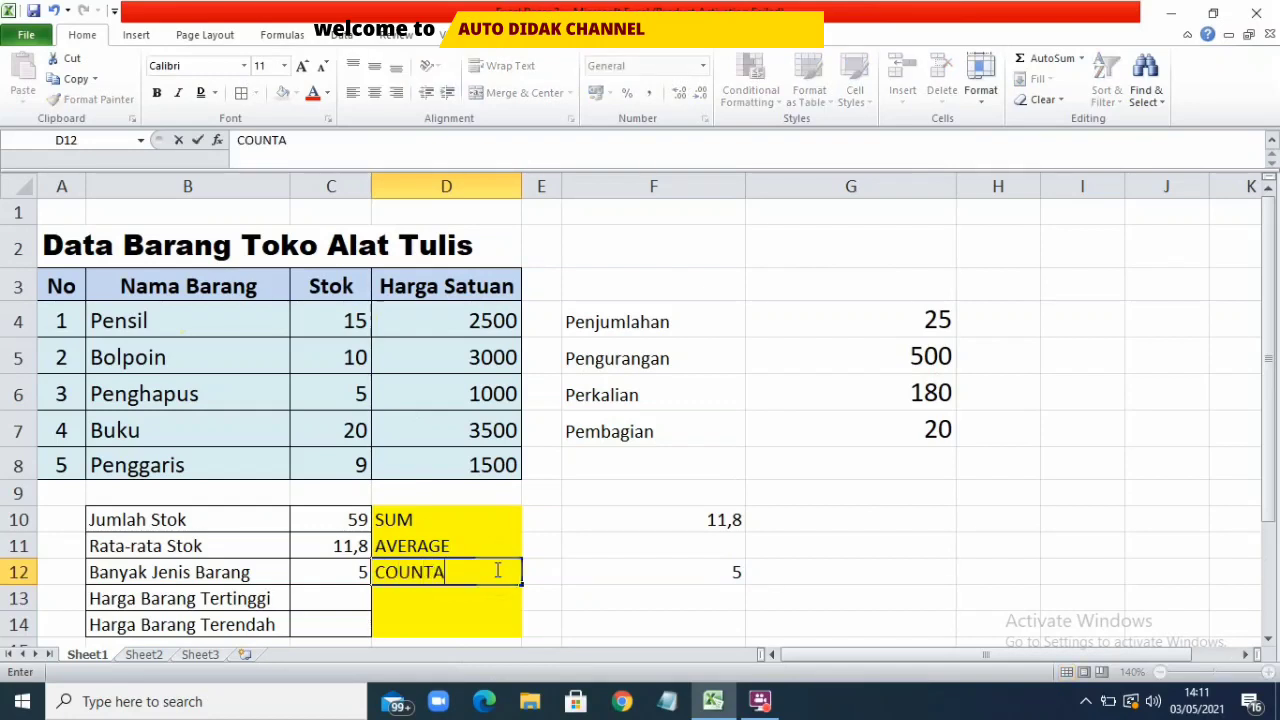
# Clear the trial COUNTA formula from F12
pyautogui.click(686, 577)
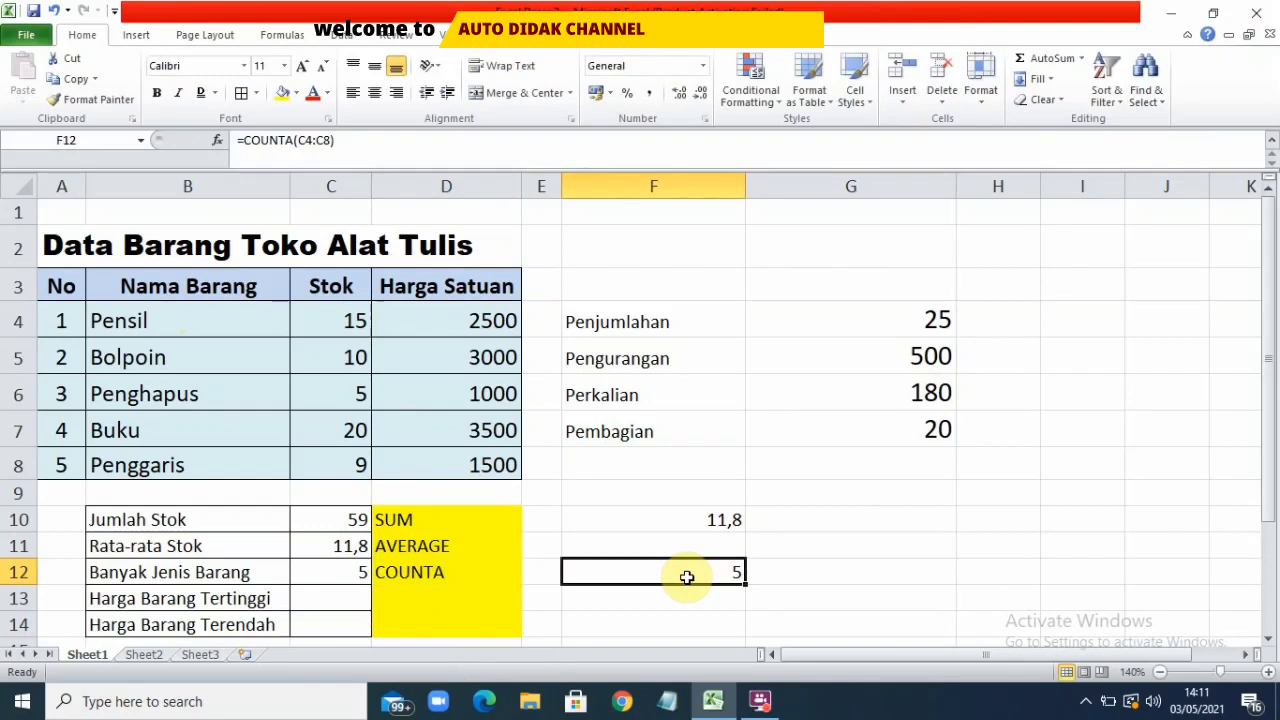
pyautogui.press('BackSpace')
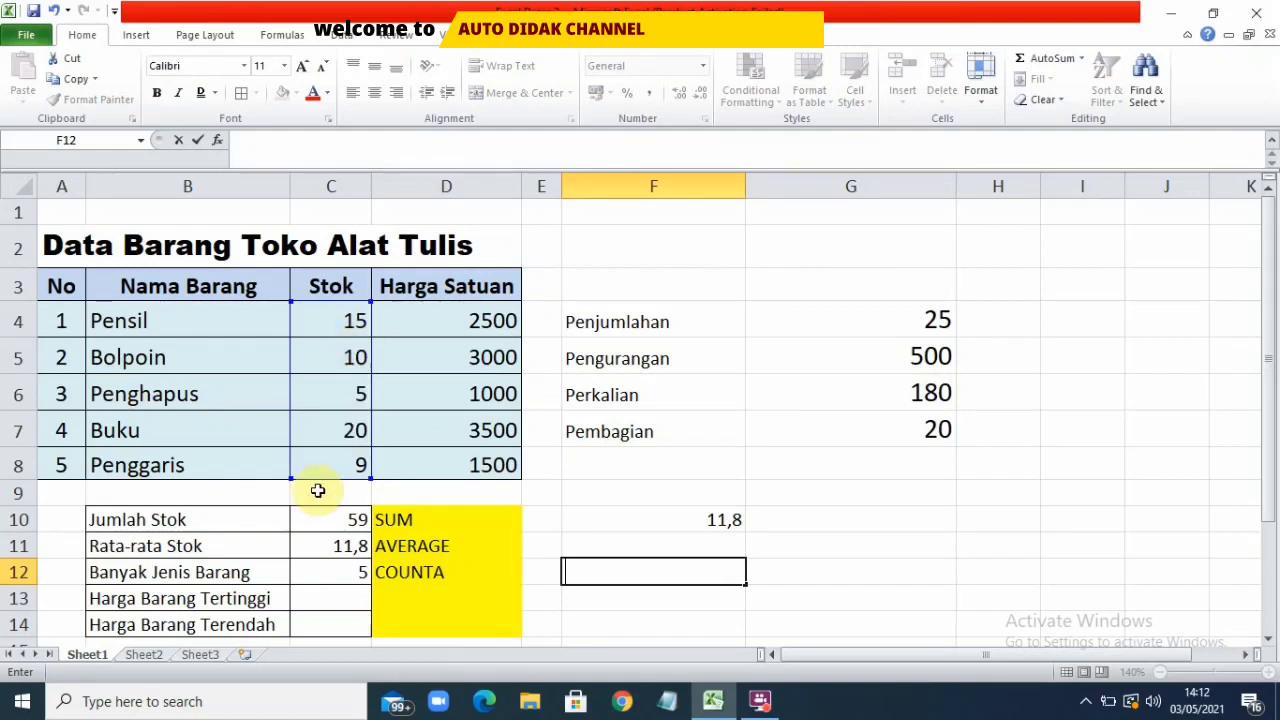
pyautogui.click(338, 596)
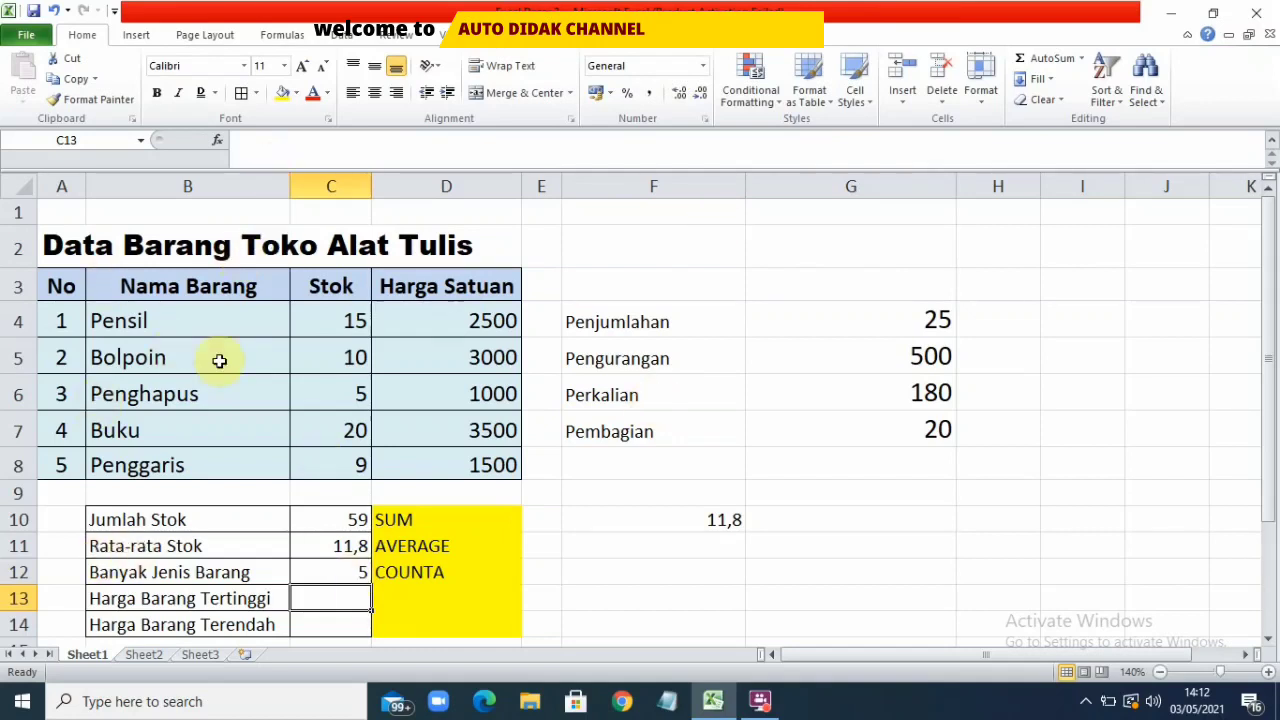
# Enter the formula =MAX(D4:D8) in C13 to find the highest Harga Satuan beside Harga Barang Tertinggi
pyautogui.click(327, 609)
pyautogui.write('=')
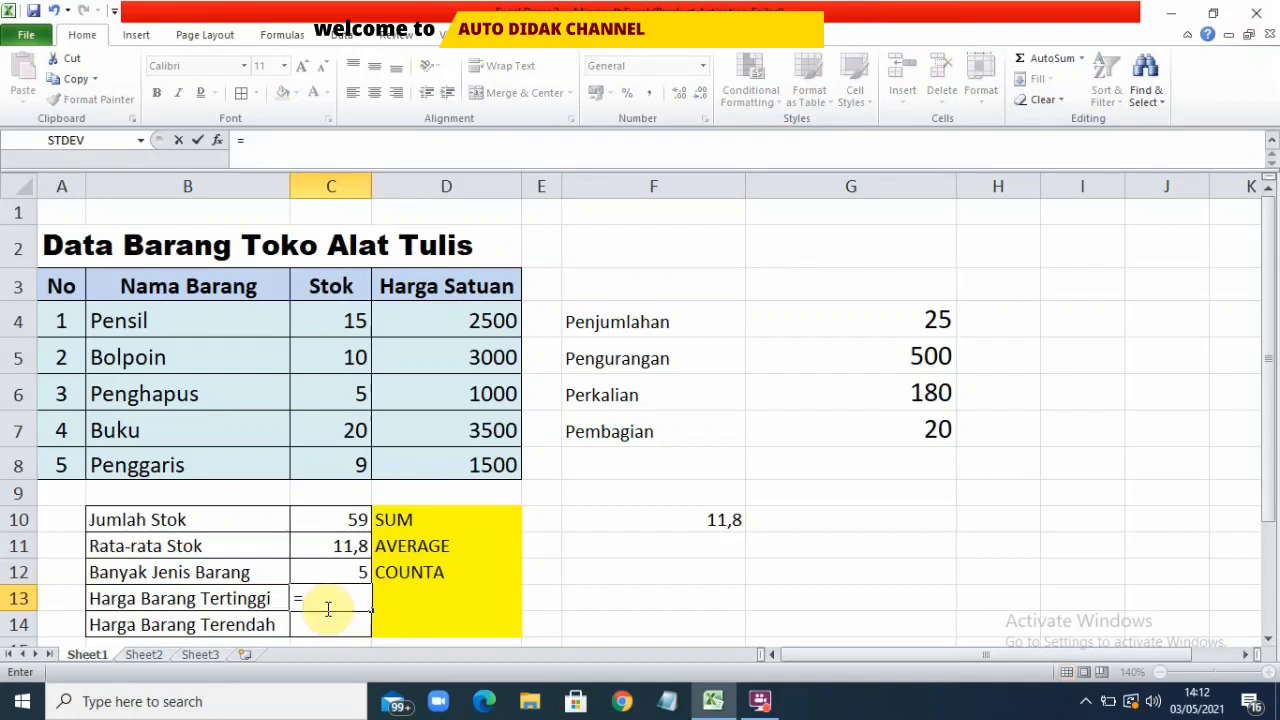
pyautogui.write('MAX')
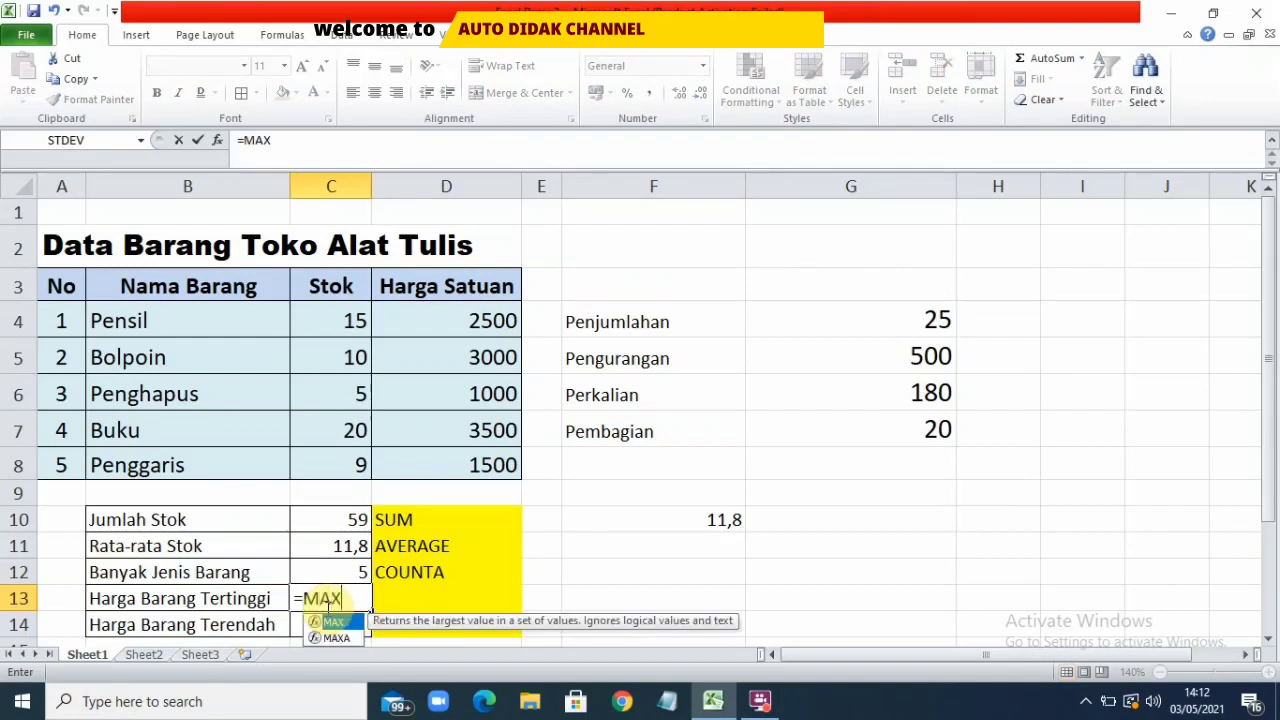
pyautogui.write('(')
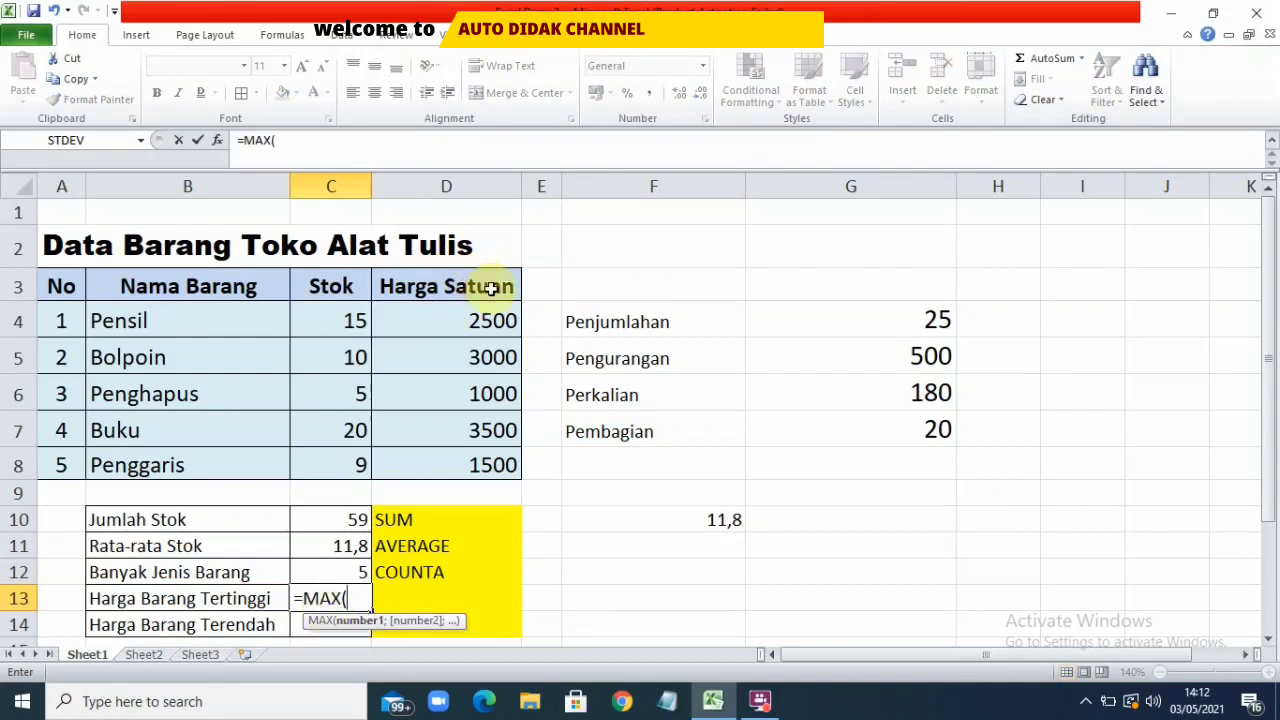
pyautogui.moveTo(443, 320); pyautogui.dragTo(414, 470)
pyautogui.write(')')
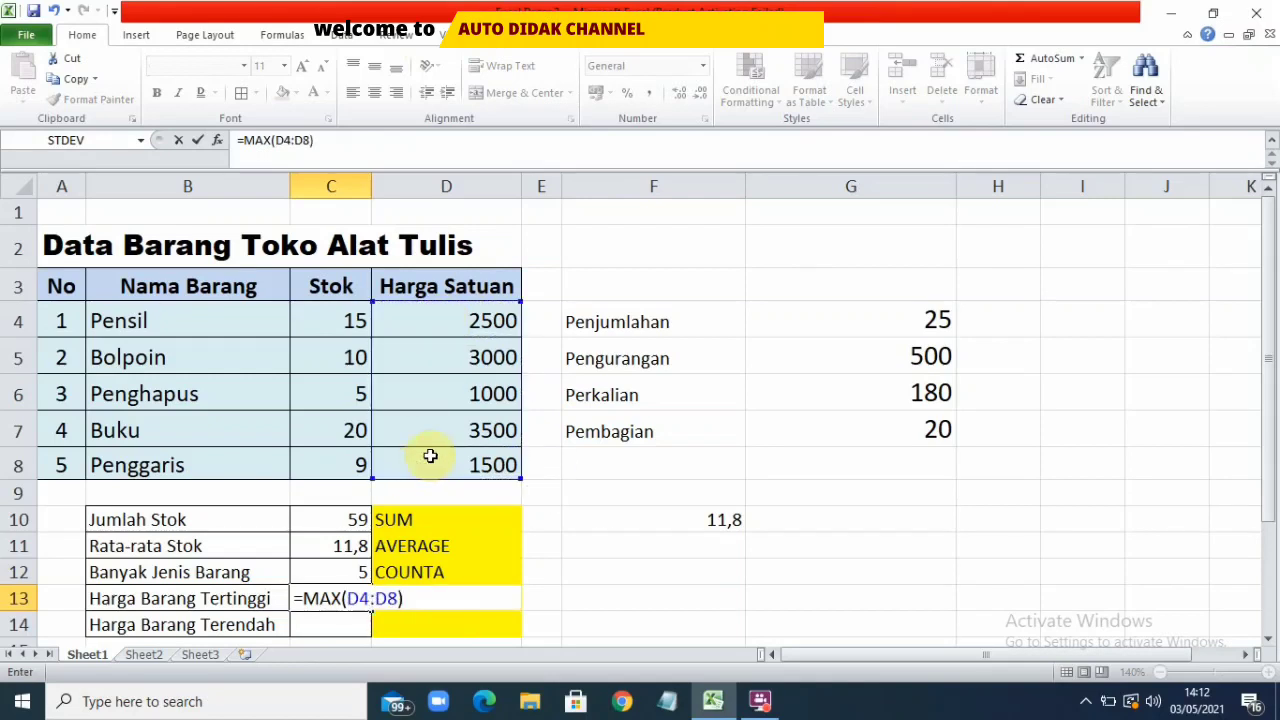
pyautogui.press('Return')
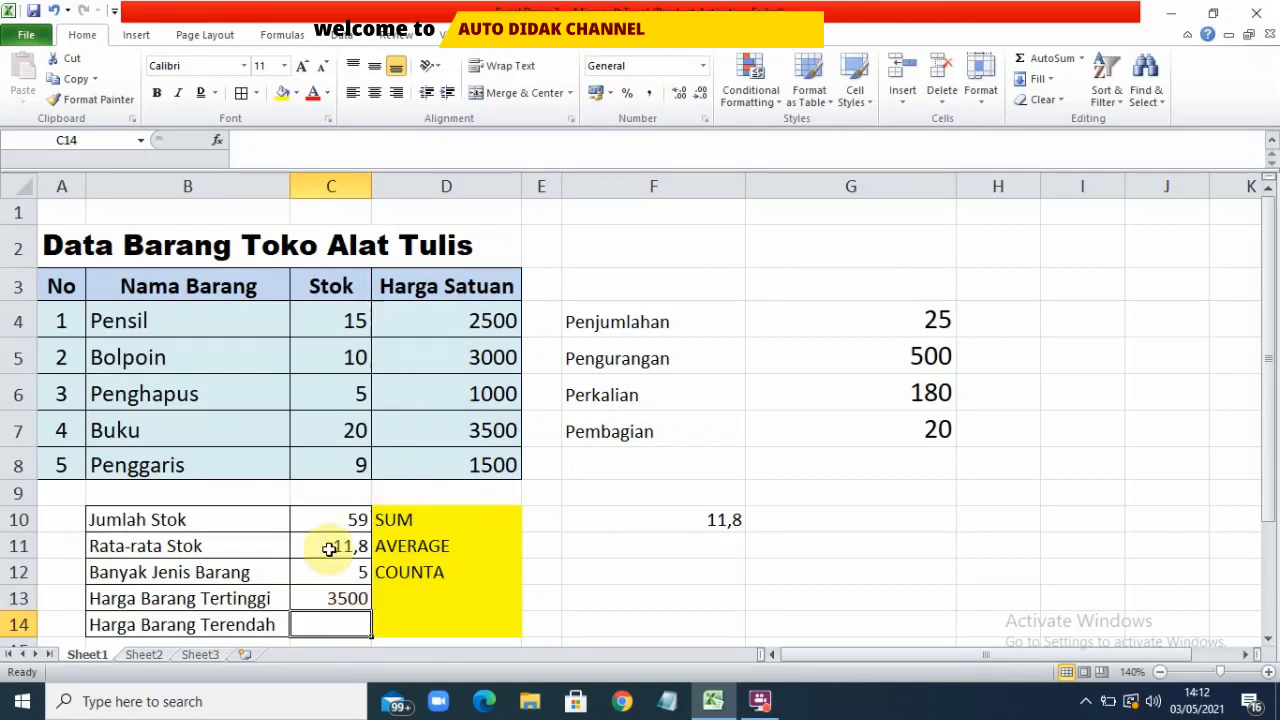
# Enter the function label MAX in D13 beside the Harga Barang Tertinggi result
pyautogui.click(437, 593)
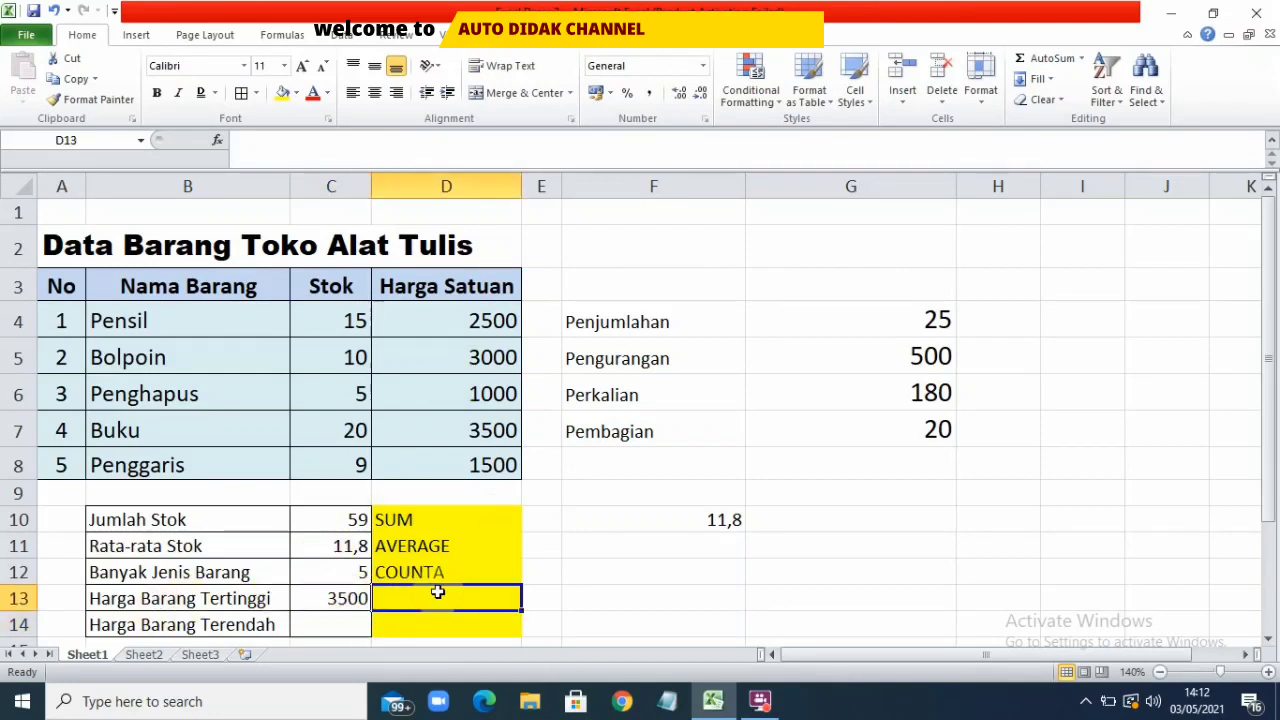
pyautogui.write('MAX')
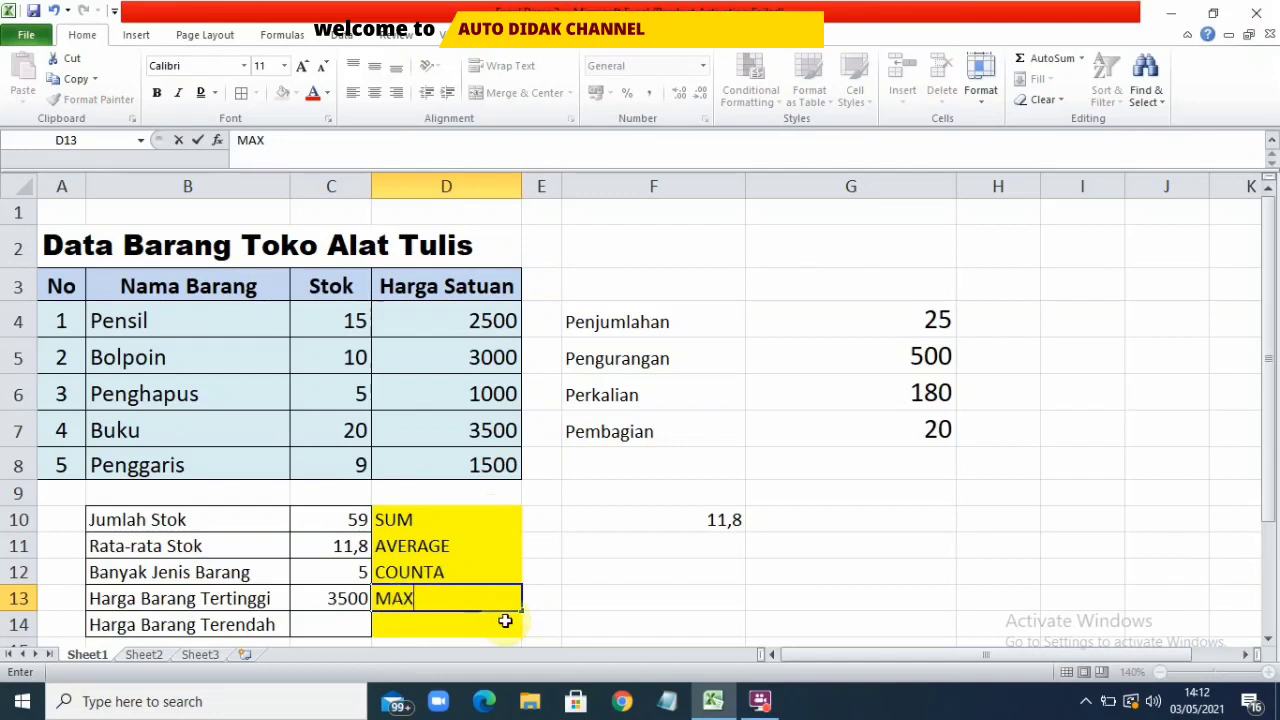
pyautogui.click(329, 626)
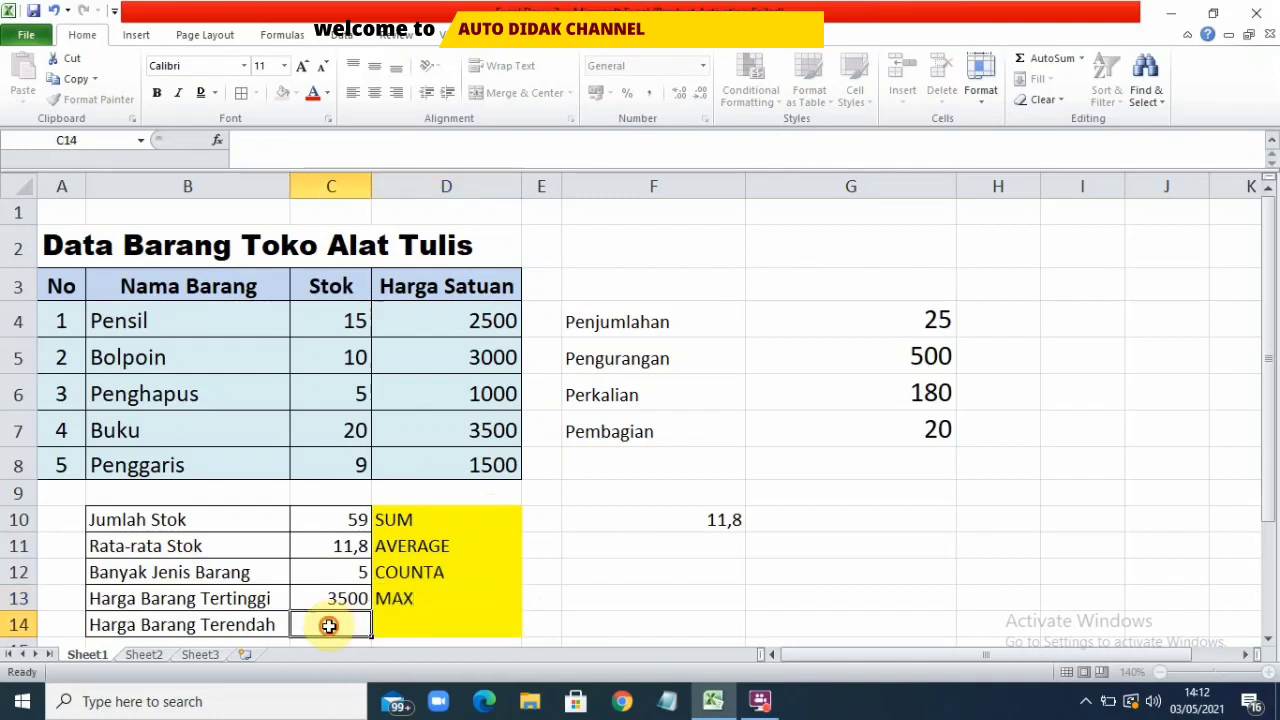
# Enter the formula =MIN(D4:D8) in C14 to find the lowest Harga Satuan beside Harga Barang Terendah
pyautogui.write('=')
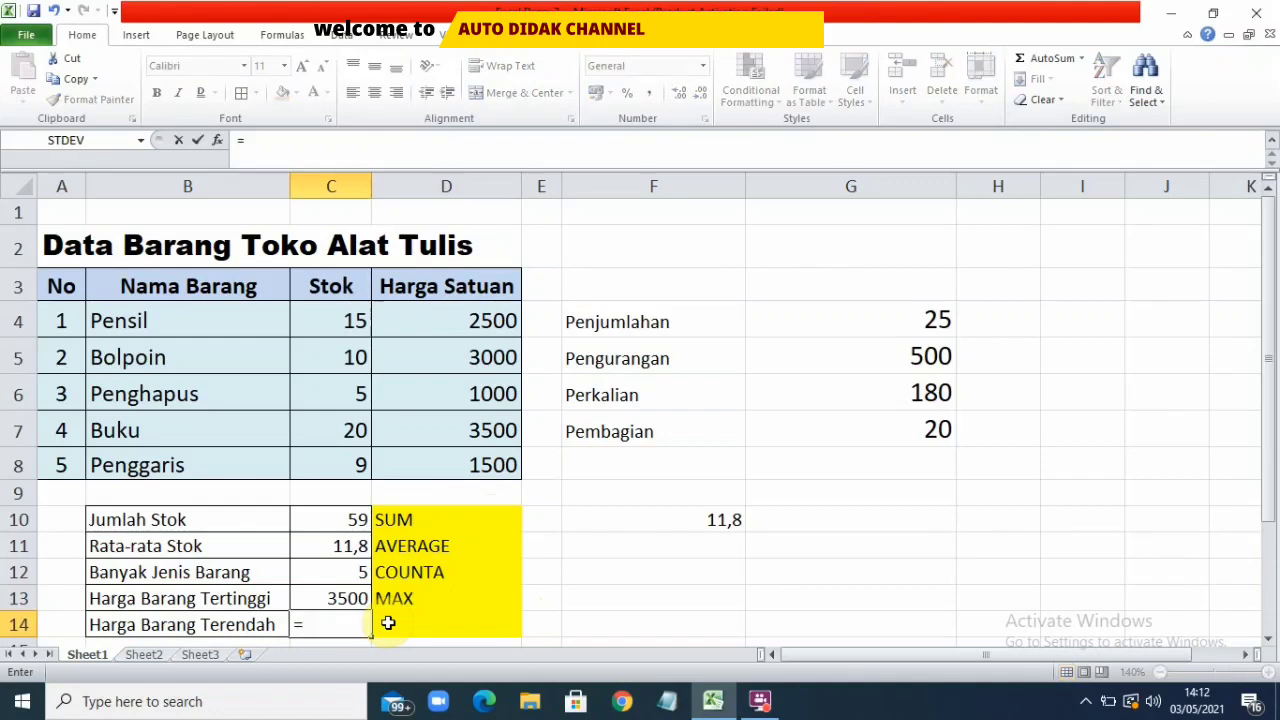
pyautogui.write('MIN')
pyautogui.doubleClick(393, 625)
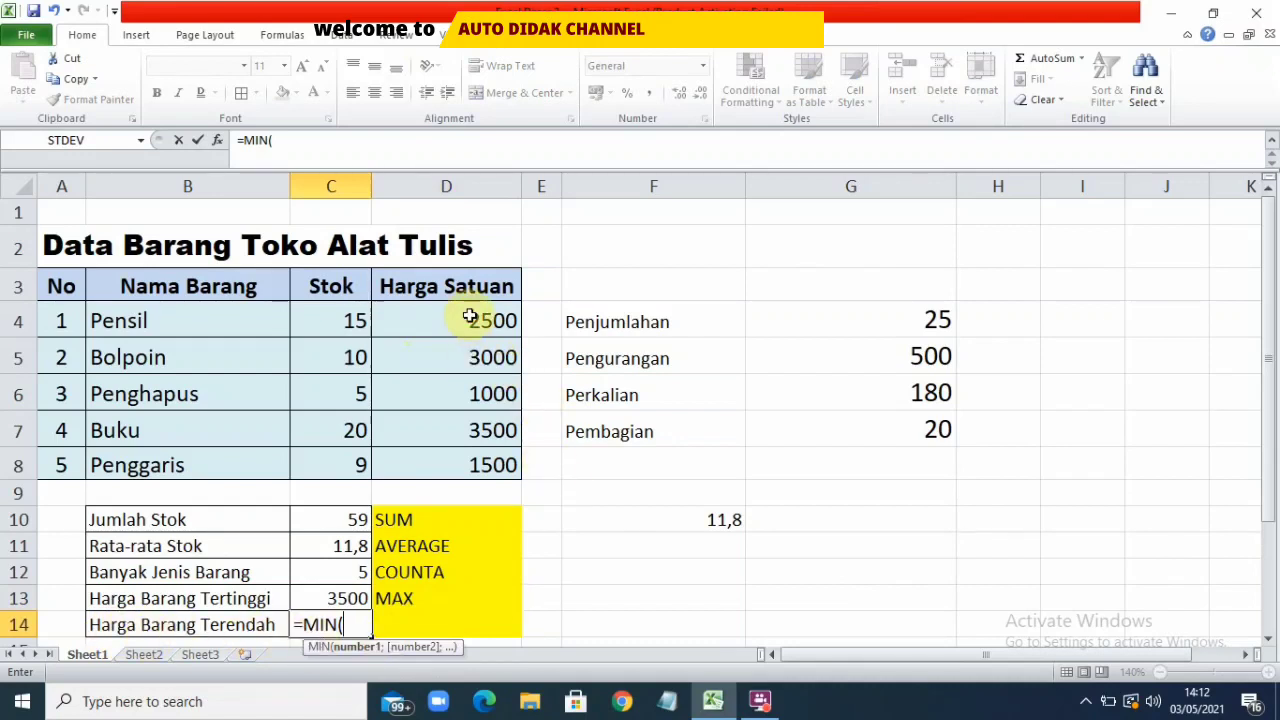
pyautogui.moveTo(471, 317); pyautogui.dragTo(489, 464)
pyautogui.write(')')
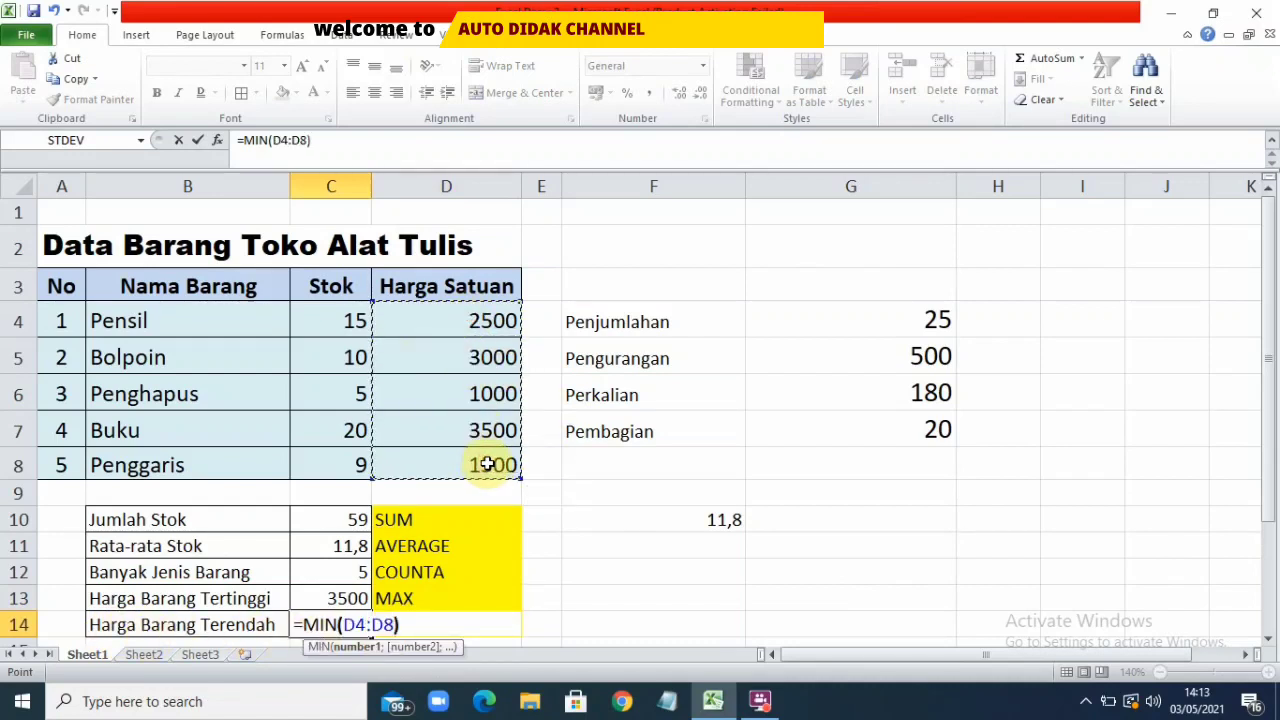
pyautogui.press('Return')
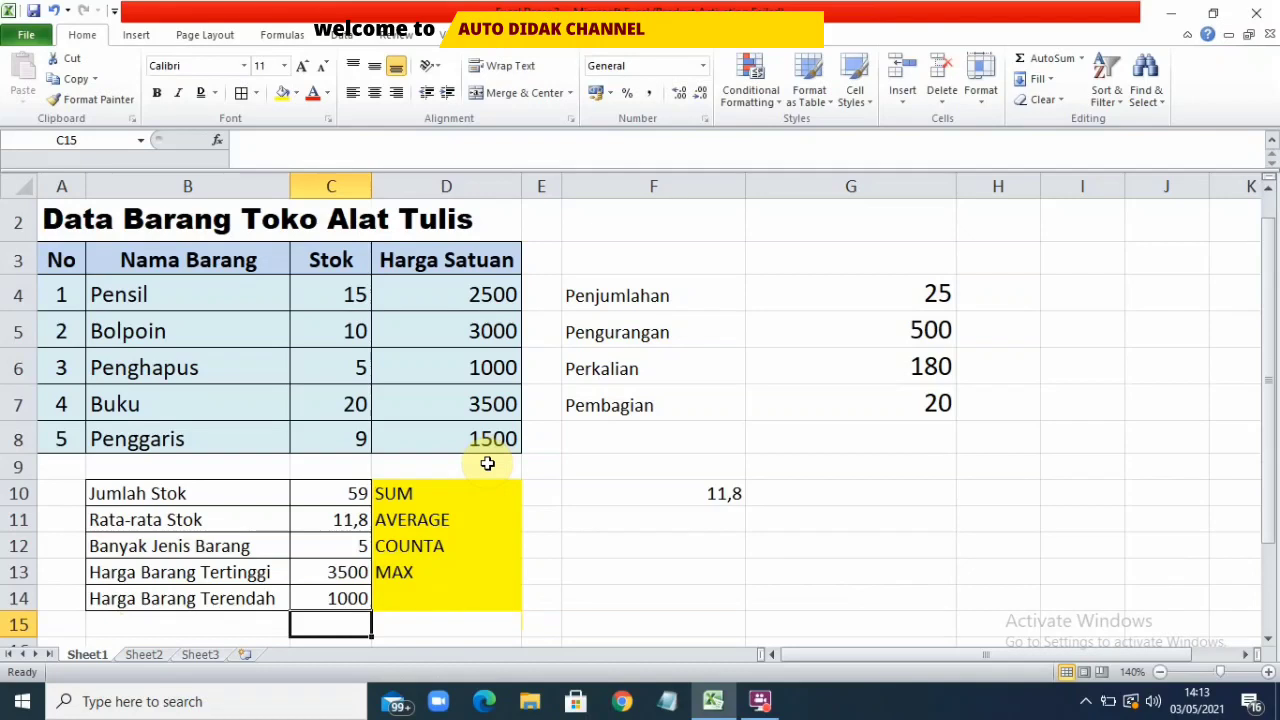
# Enter the function label MIN in D14 beside the Harga Barang Terendah result
pyautogui.click(391, 594)
pyautogui.write('MIN')
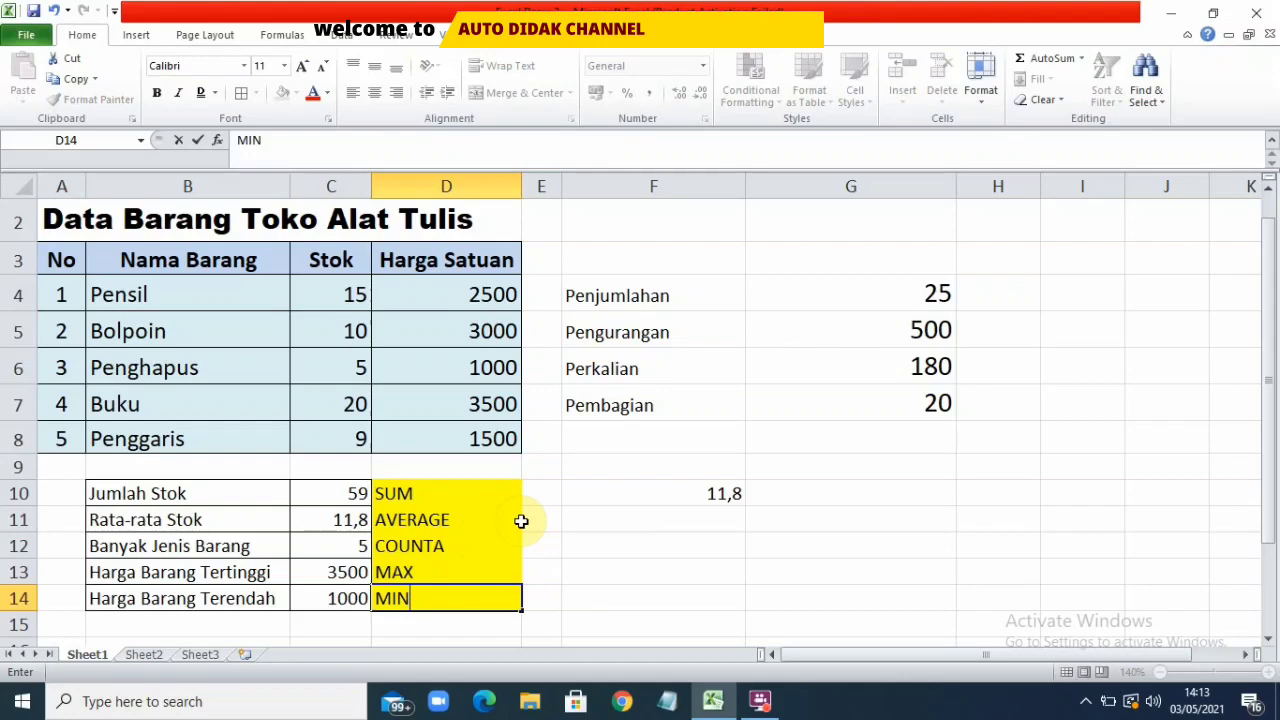
pyautogui.scroll(1, 540, 513)
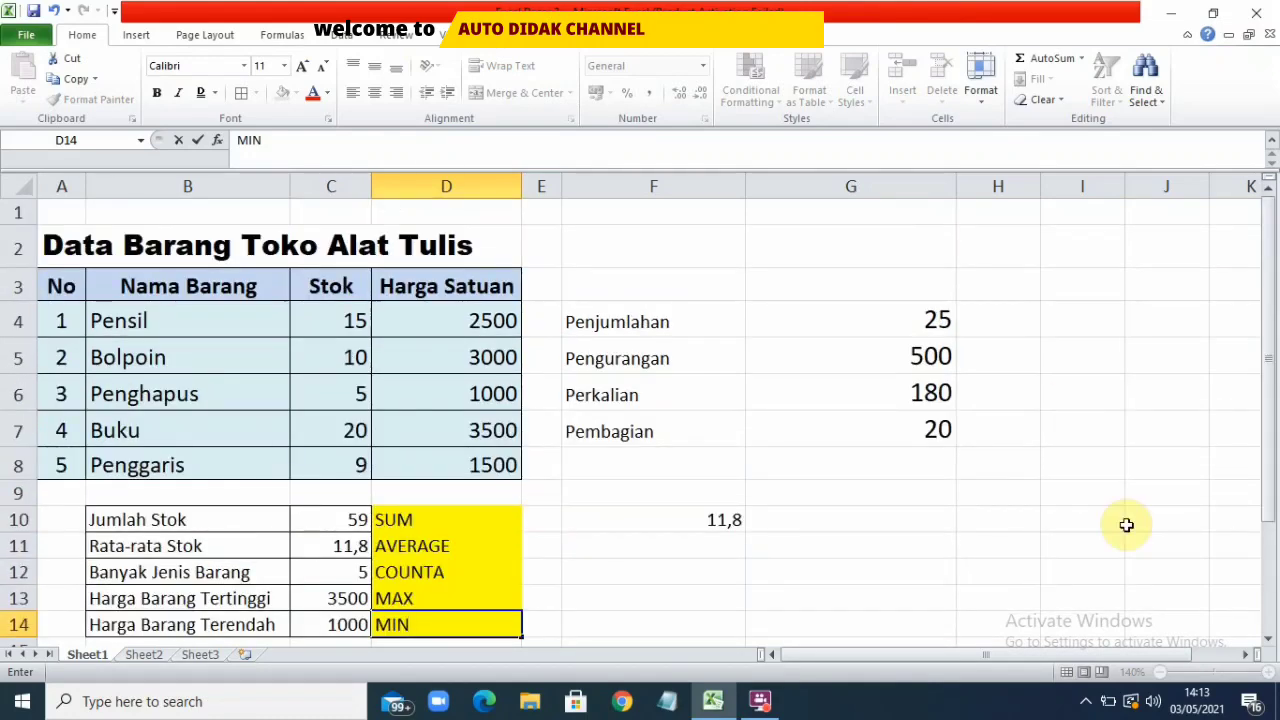
pyautogui.click(1270, 640)
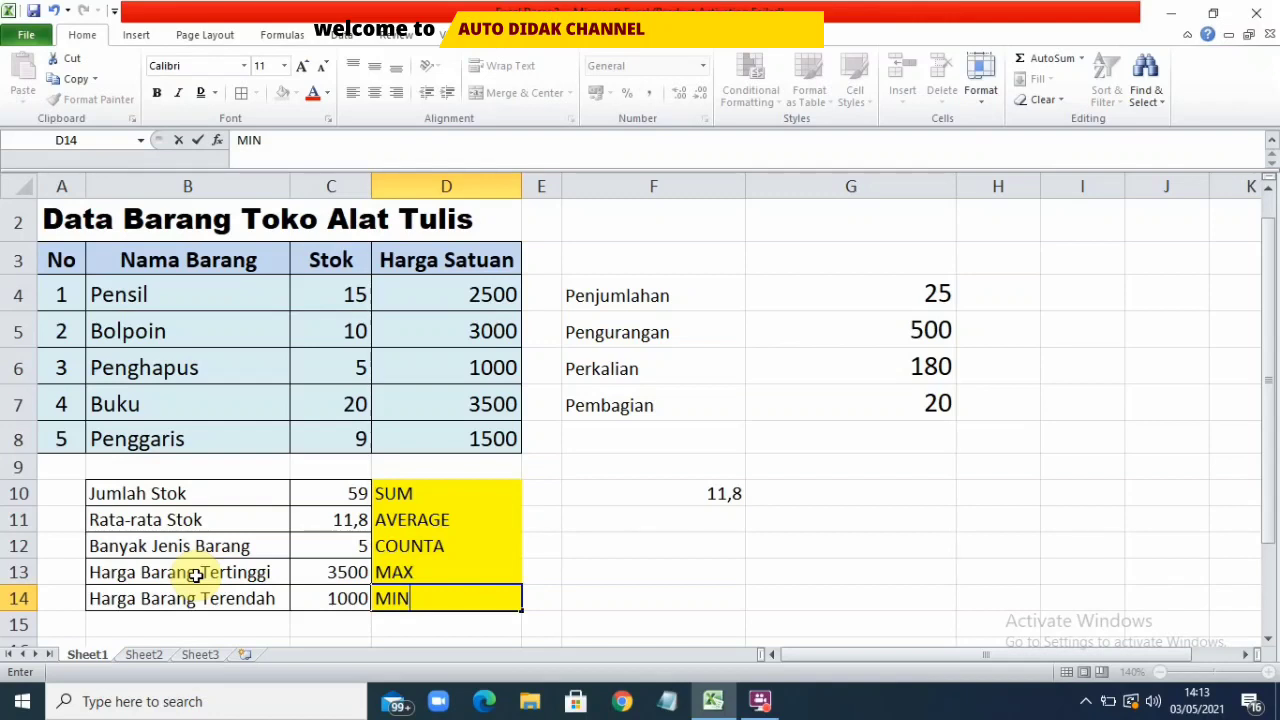
pyautogui.click(611, 497)
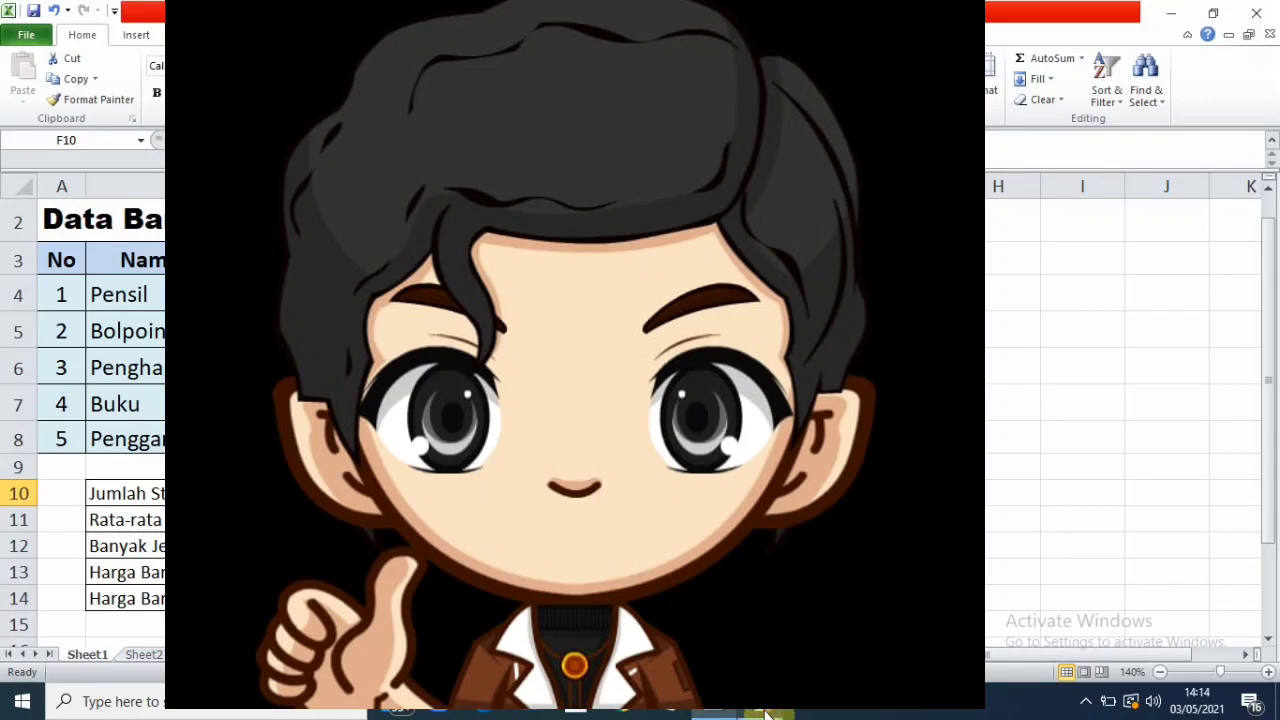
pyautogui.click(766, 713)
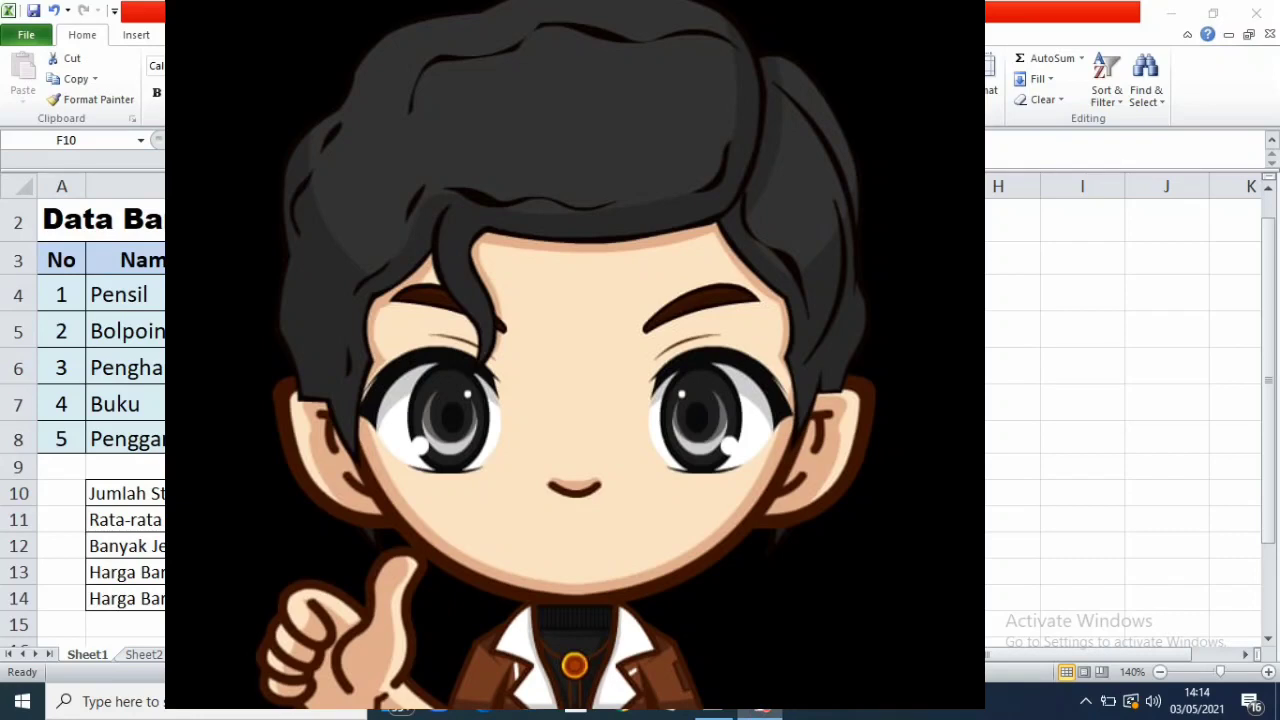